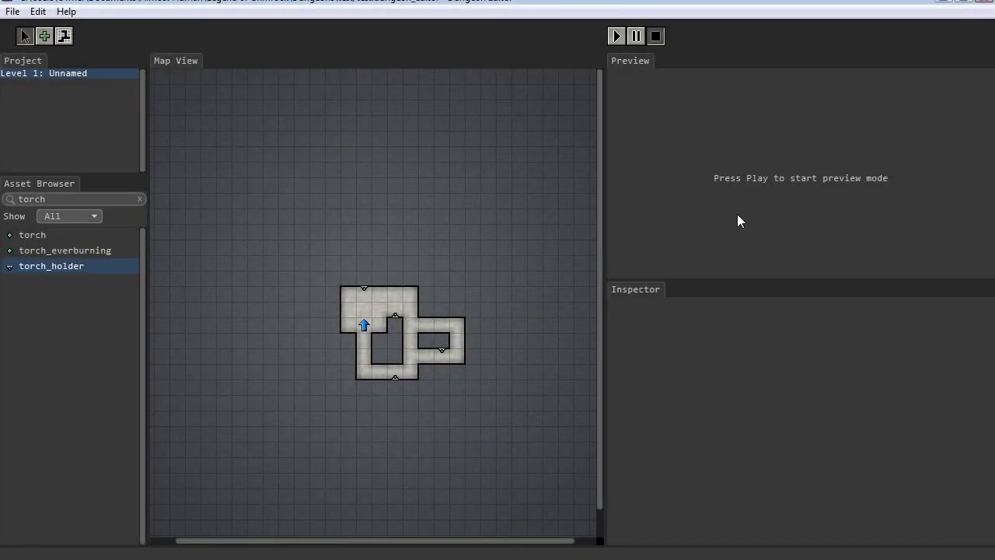
Start the dungeon preview and walk east across the starting room to inspect its torch lighting.
left_click(616, 36)
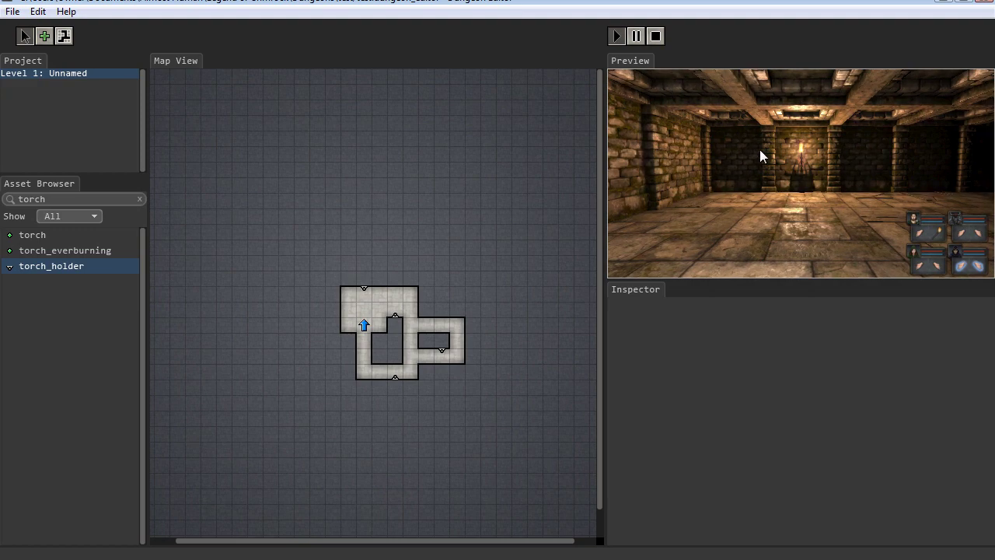
key("e")
key("q")
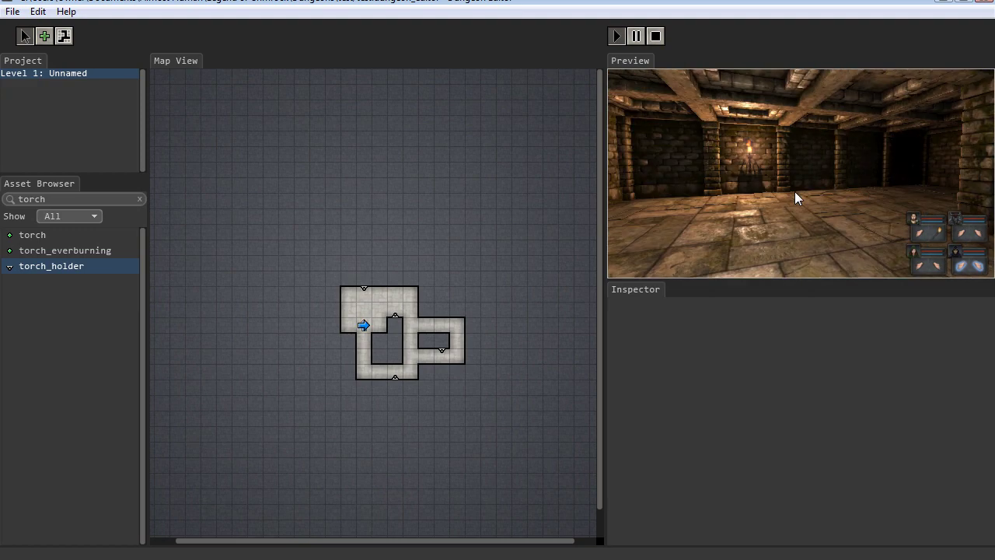
key("w")
key("e")
key("w")
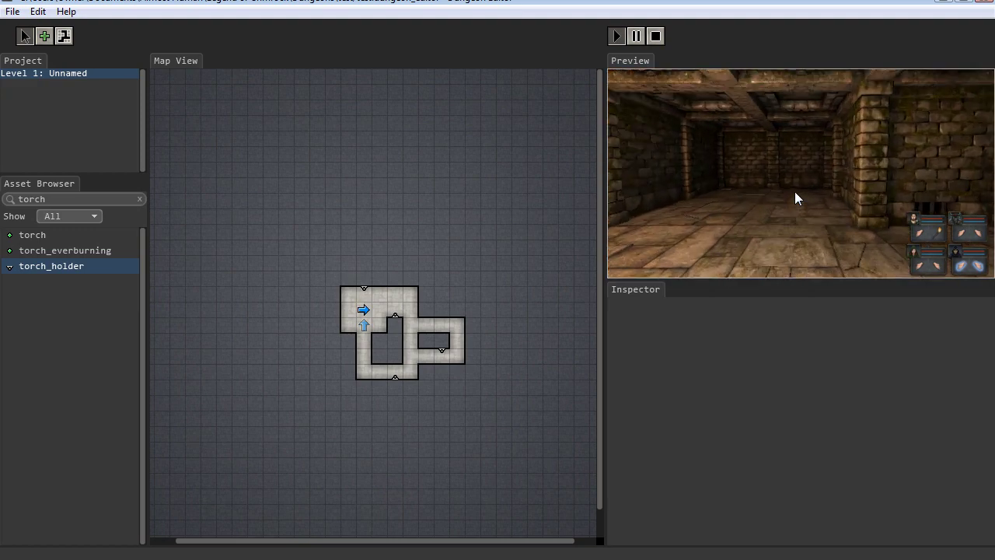
key("w")
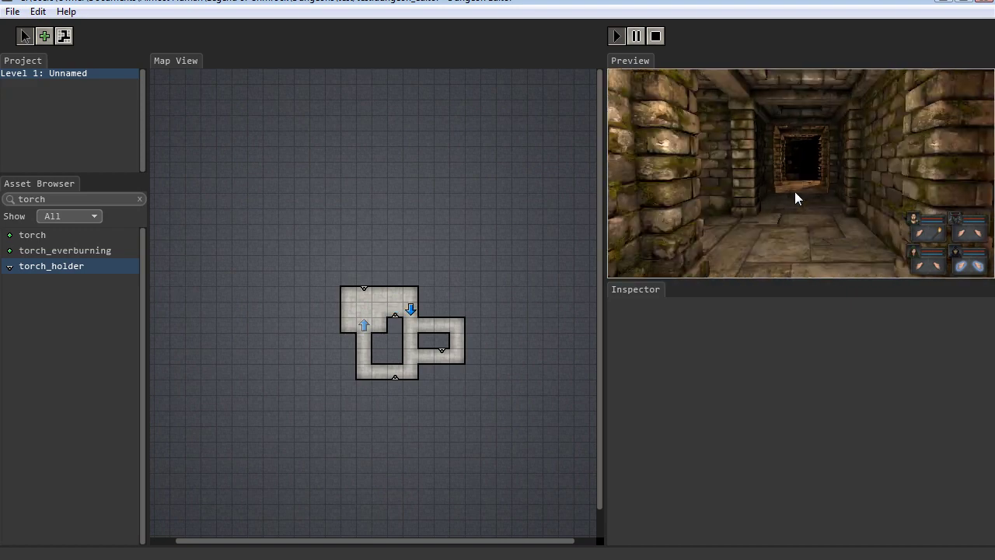
Walk through the corridors southeast of the starting room in the preview to inspect their lighting.
key("d")
key("d")
key("e")
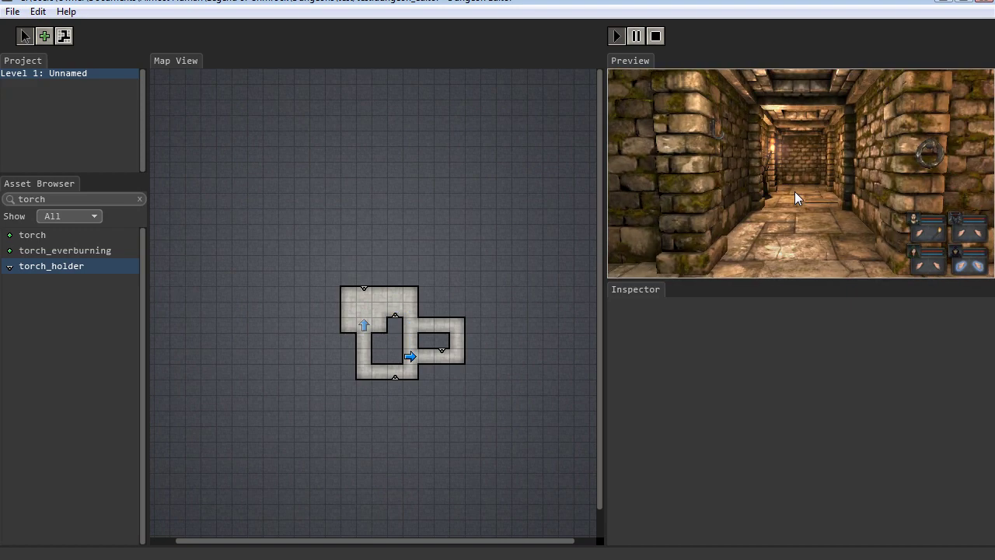
key("w")
key("q")
key("q")
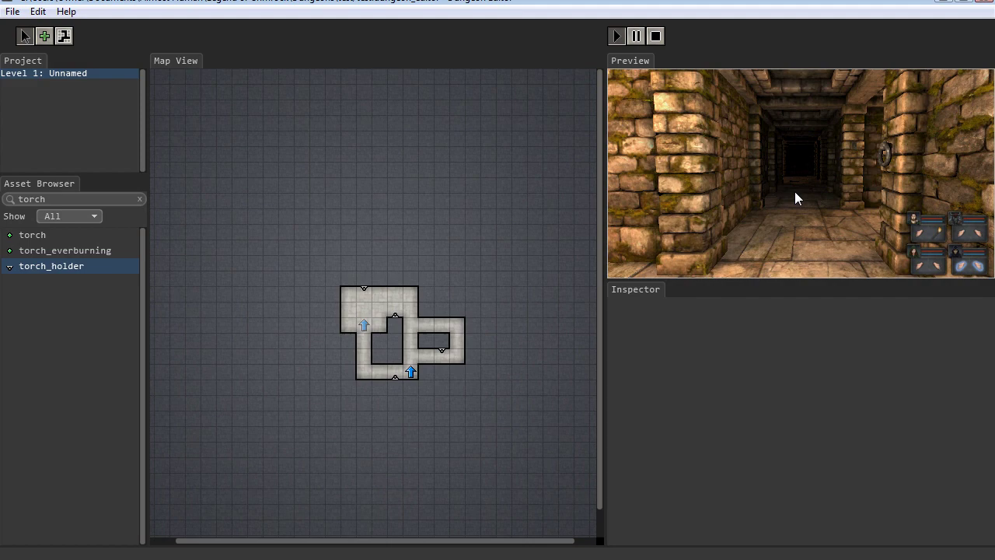
key("w")
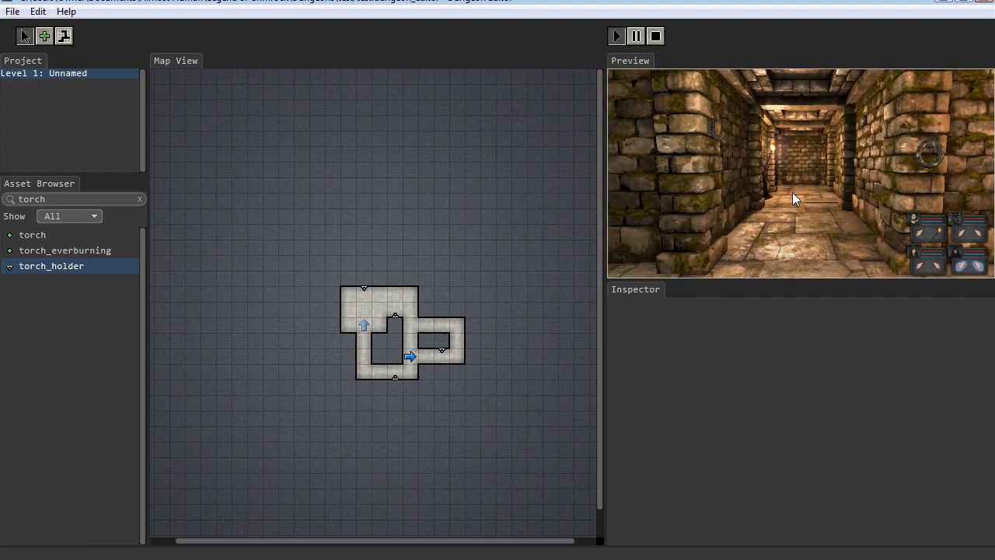
key("e")
key("a")
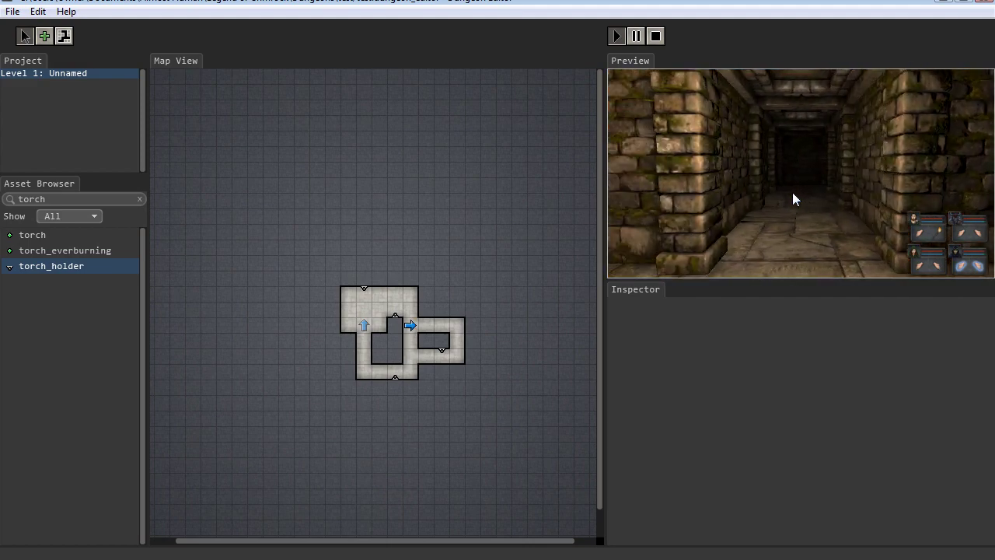
key("e")
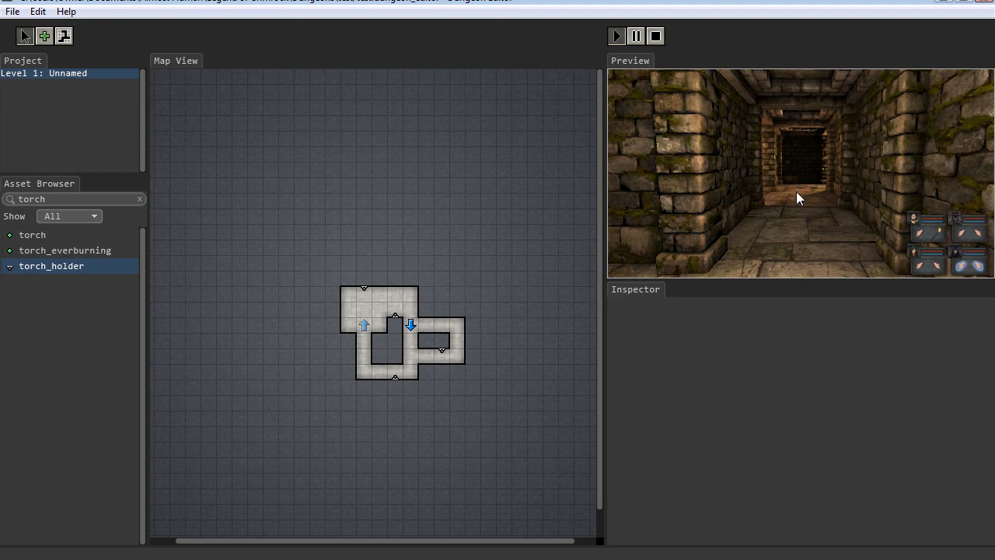
Filter the assets by "snai" and place a snail at the corridor junction at 18,18, facing north.
double_click(59, 199)
type("snh")
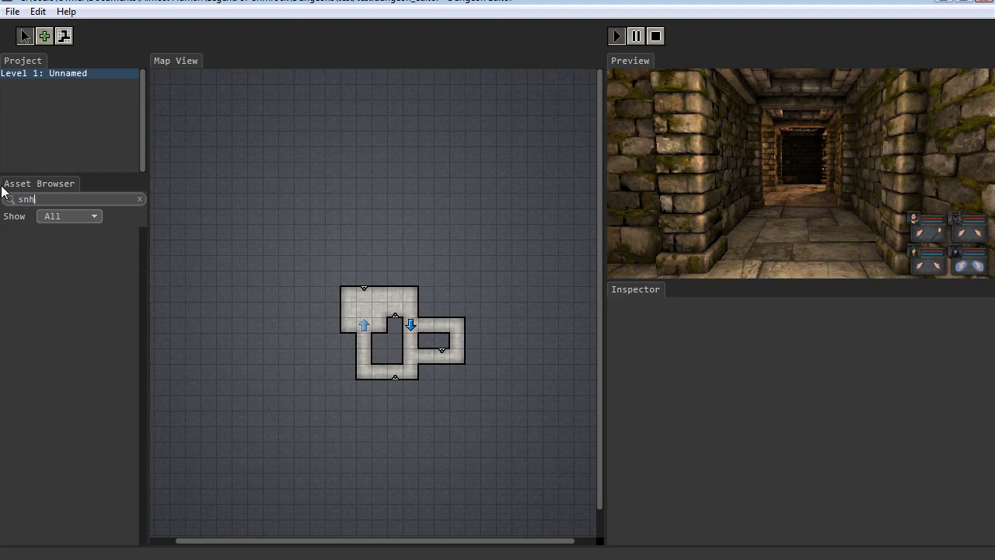
type("a")
key("BackSpace")
key("BackSpace")
type("ai")
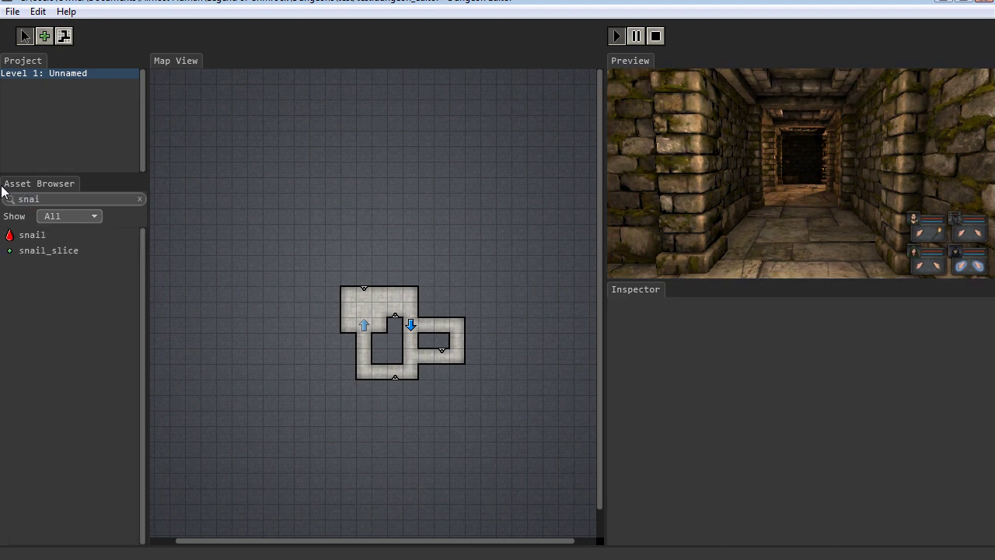
left_click(34, 236)
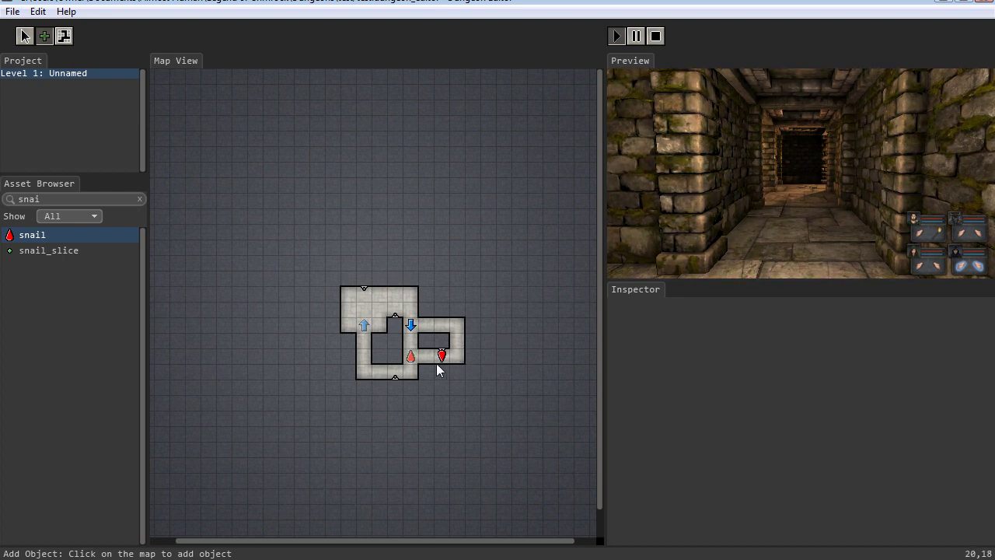
Run the preview with the snail and back away into the starting room to watch how it moves.
left_click(620, 37)
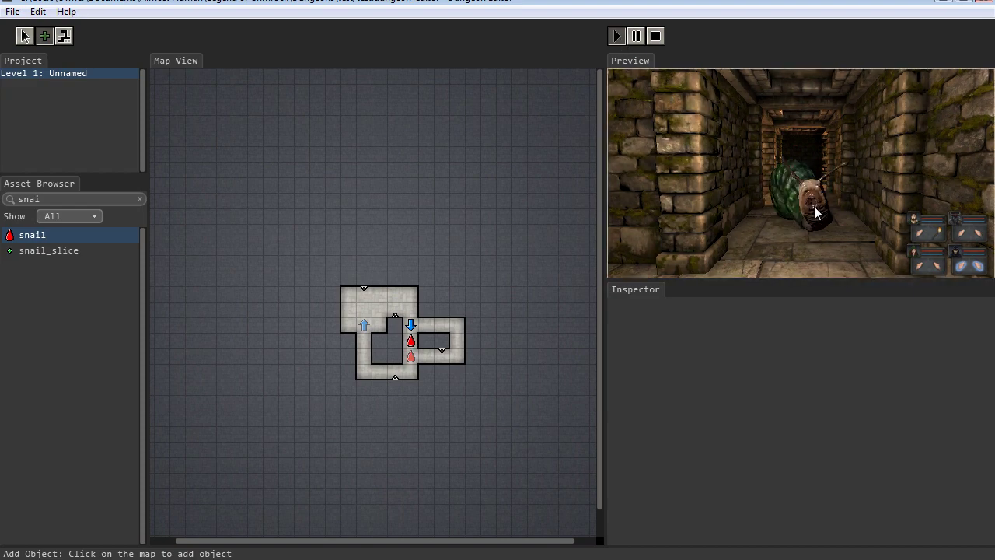
key("s")
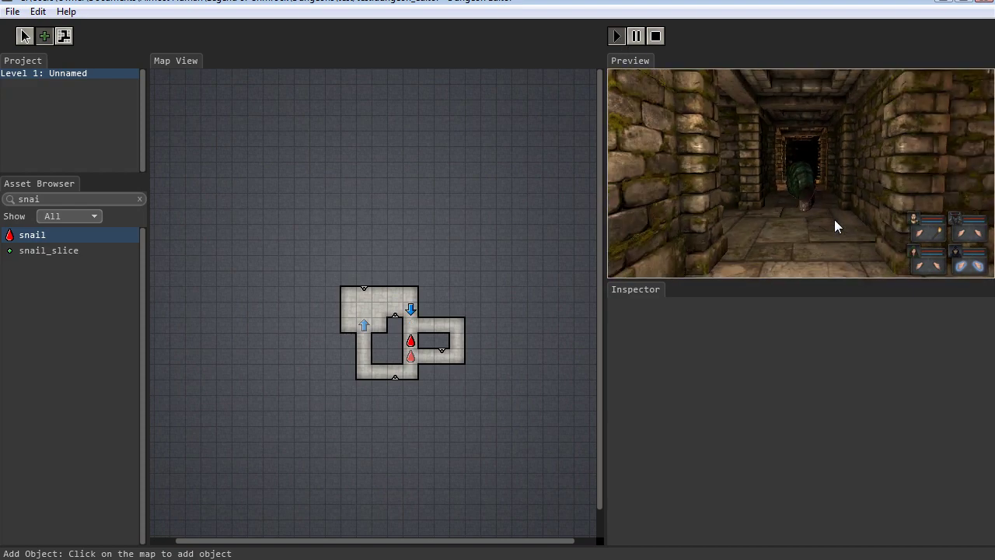
key("s")
key("d")
key("d")
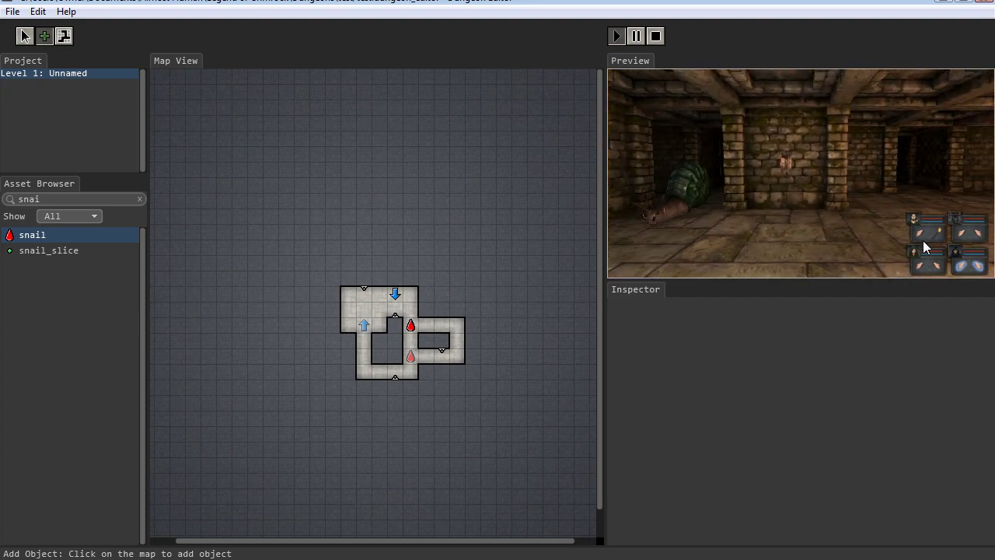
key("q")
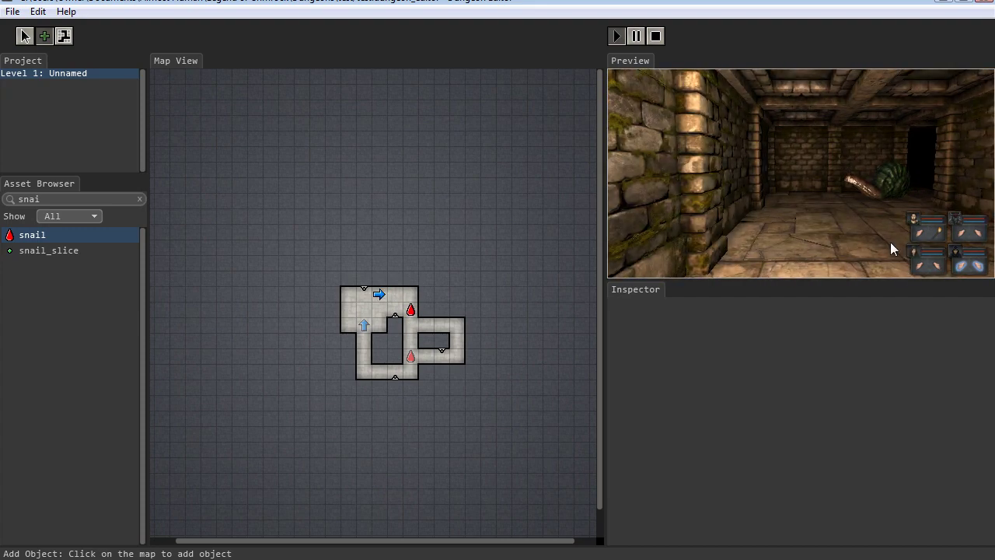
key("d")
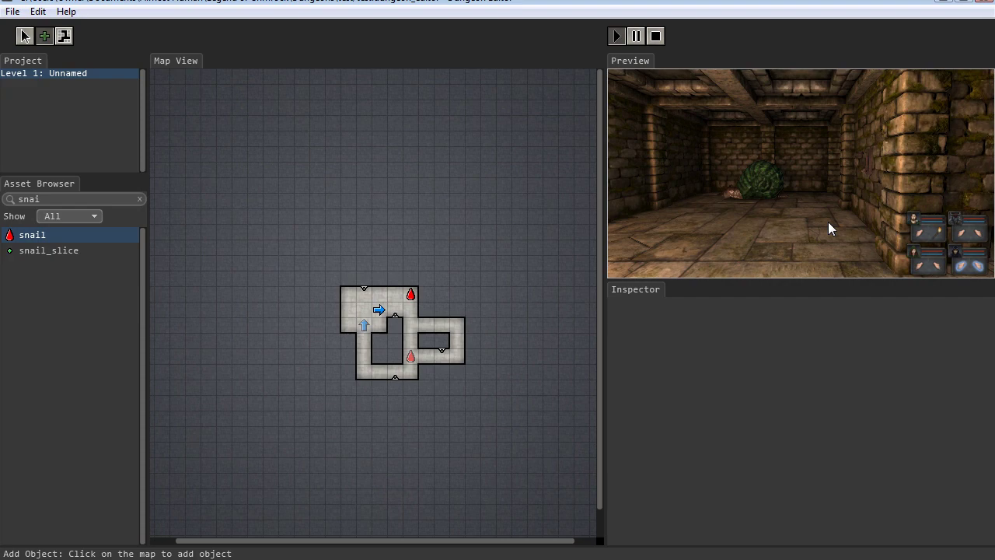
key("a")
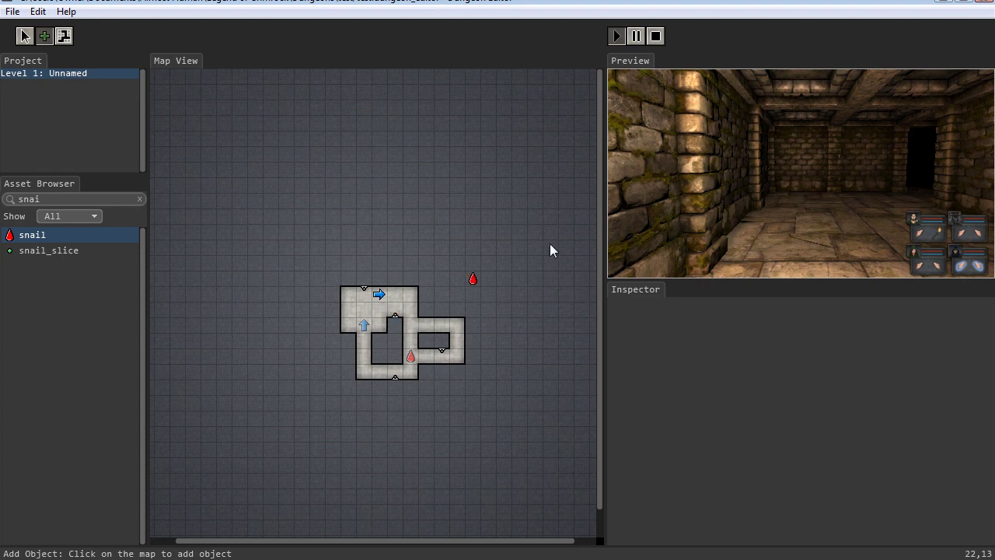
Restart the preview and, with collisions off, walk through the solid block south of the starting room.
left_click(616, 32)
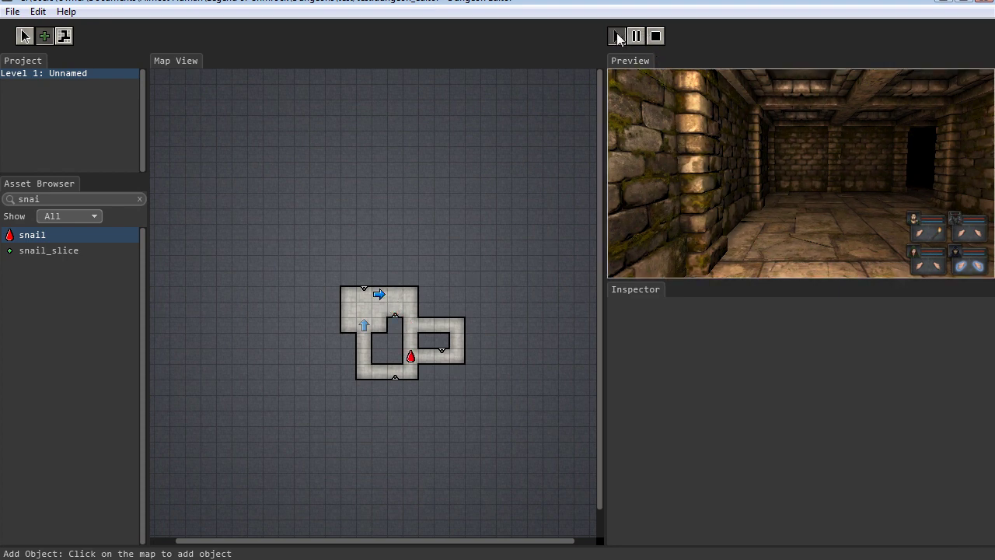
left_click(412, 355)
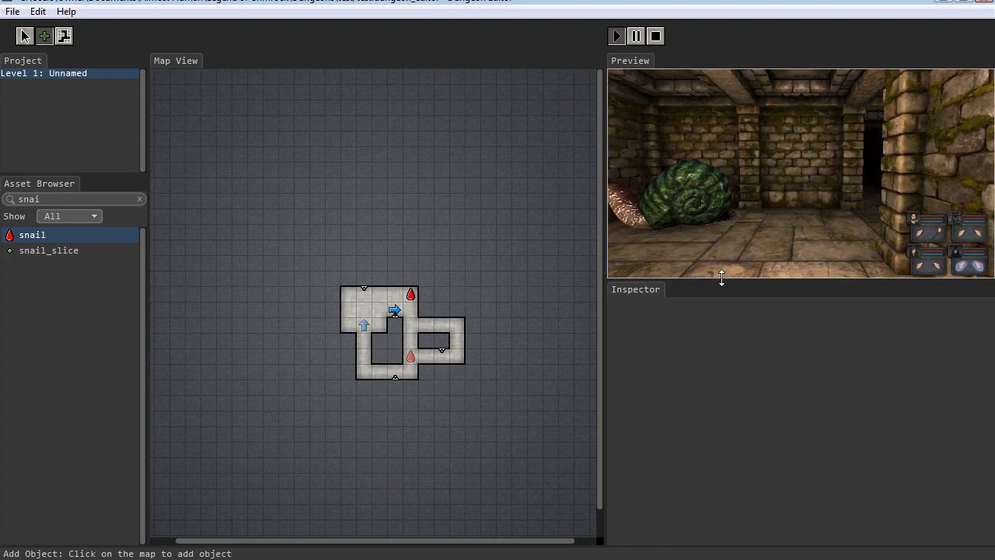
key("s")
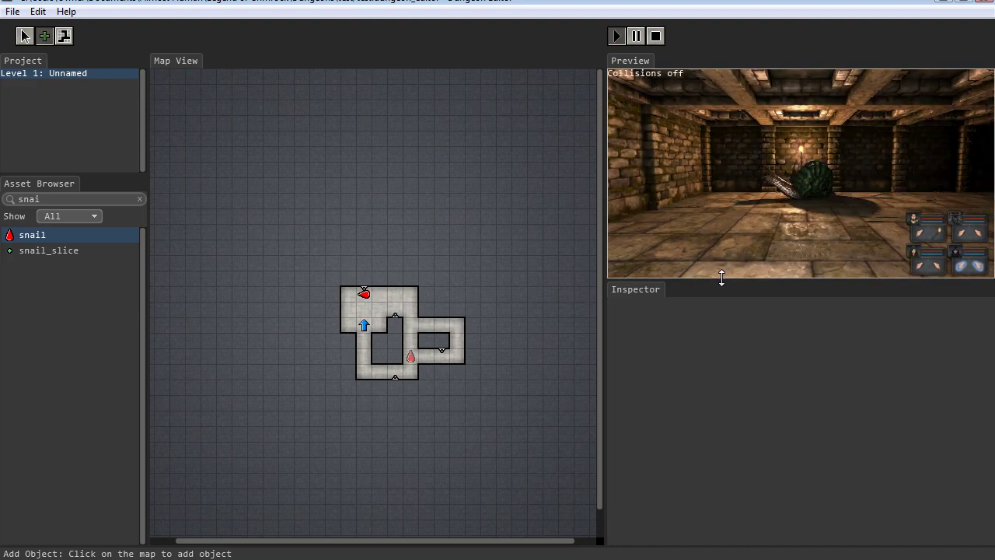
key("e")
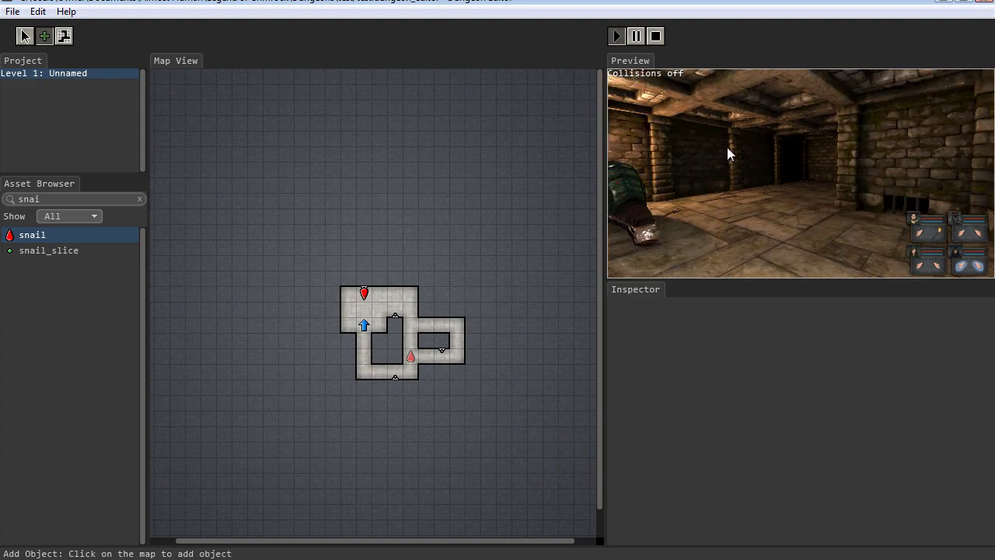
key("d")
key("w")
key("q")
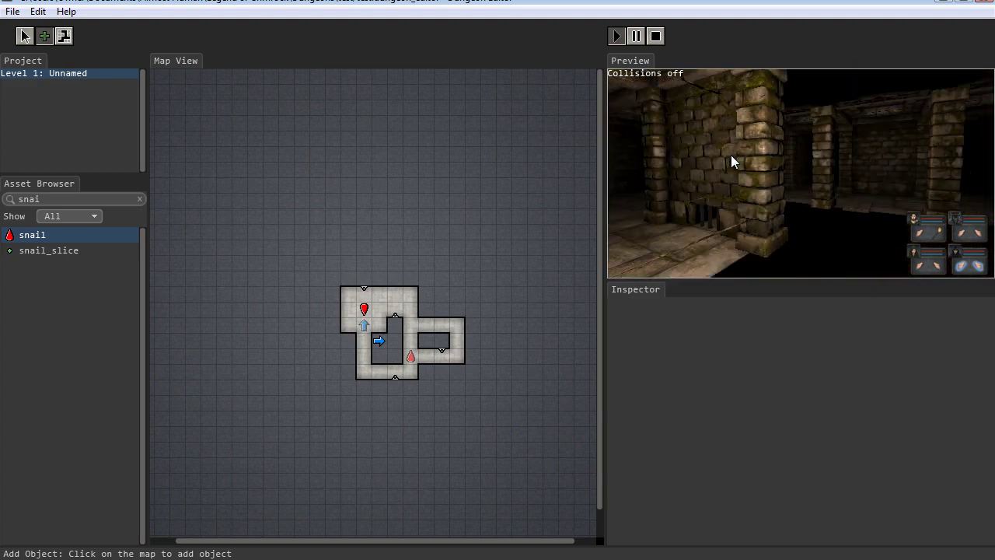
key("s")
key("q")
key("e")
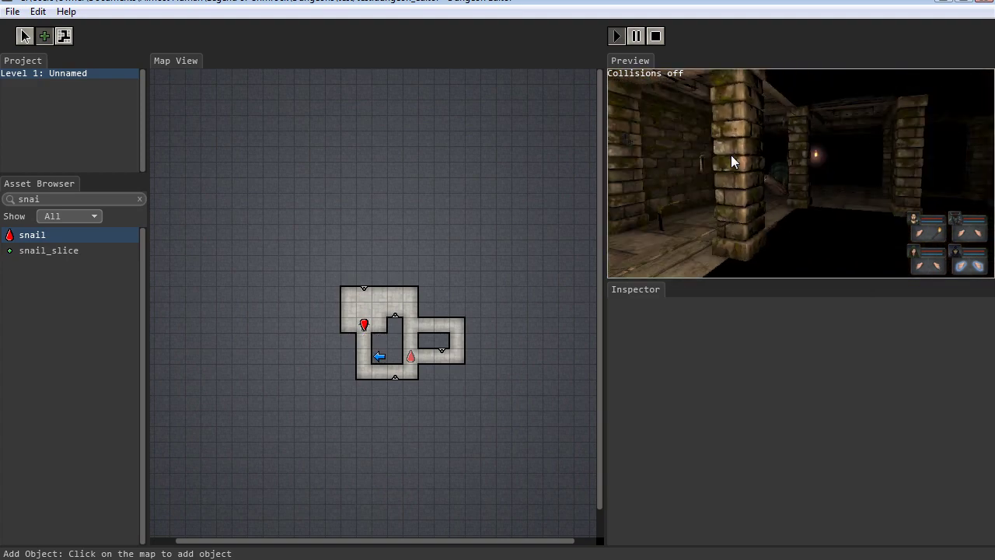
key("w")
Walk past the snail and through the starting room's outer walls with collisions off, circling back inside.
key("w")
key("q")
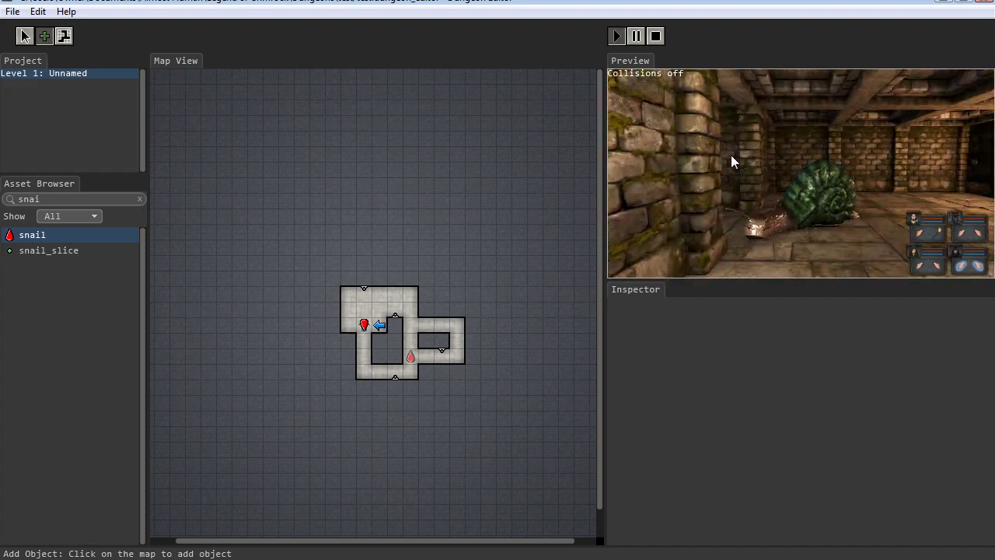
key("w")
key("w")
key("e")
key("s")
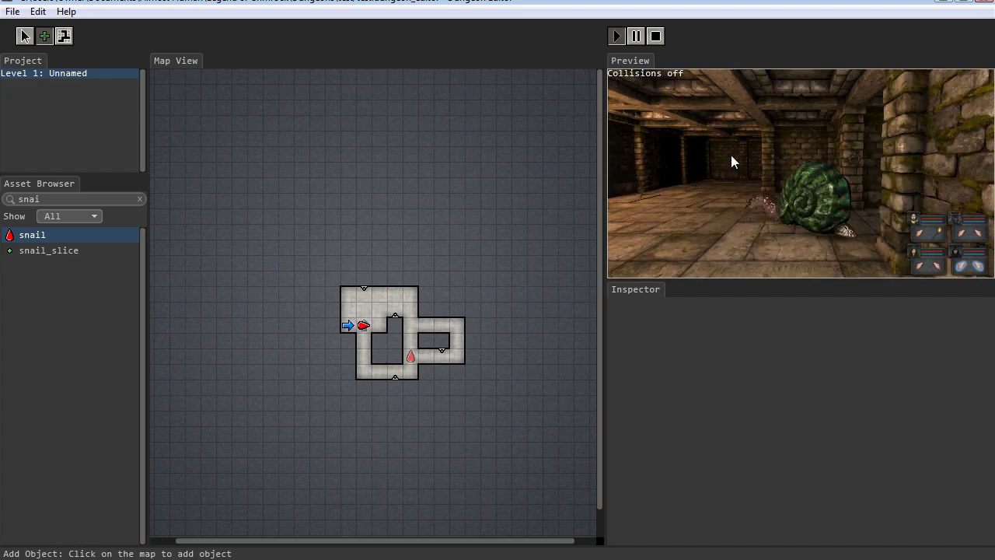
key("a")
key("a")
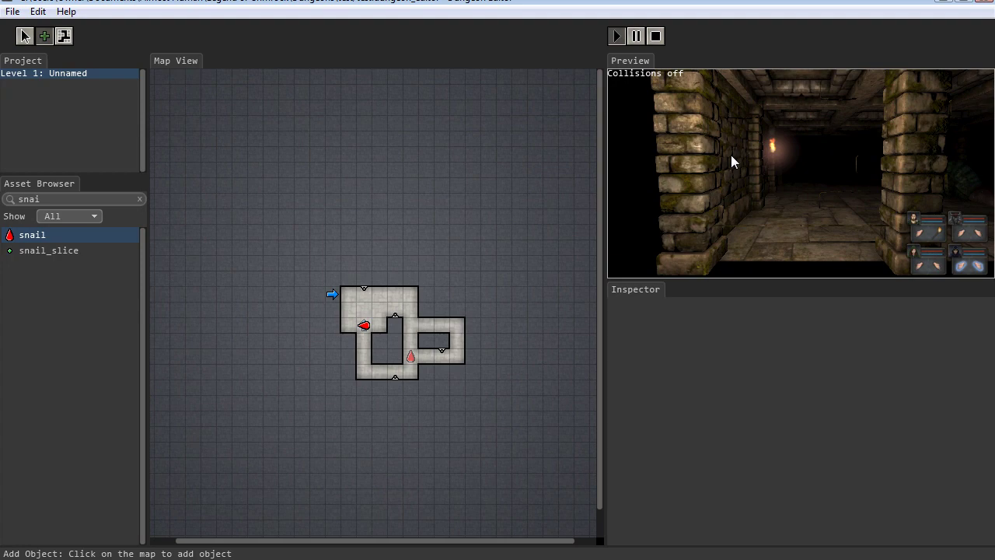
key("e")
key("a")
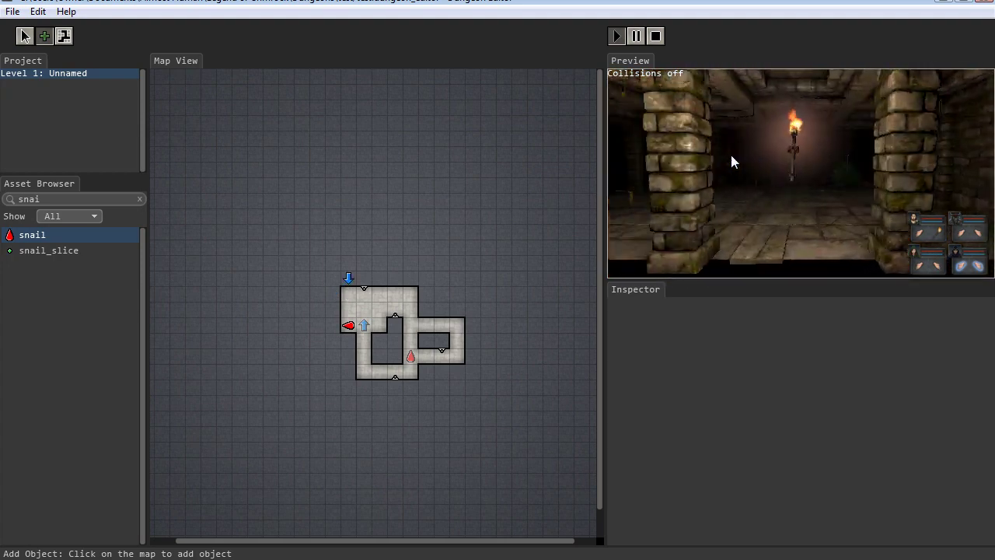
key("a")
key("a")
key("w")
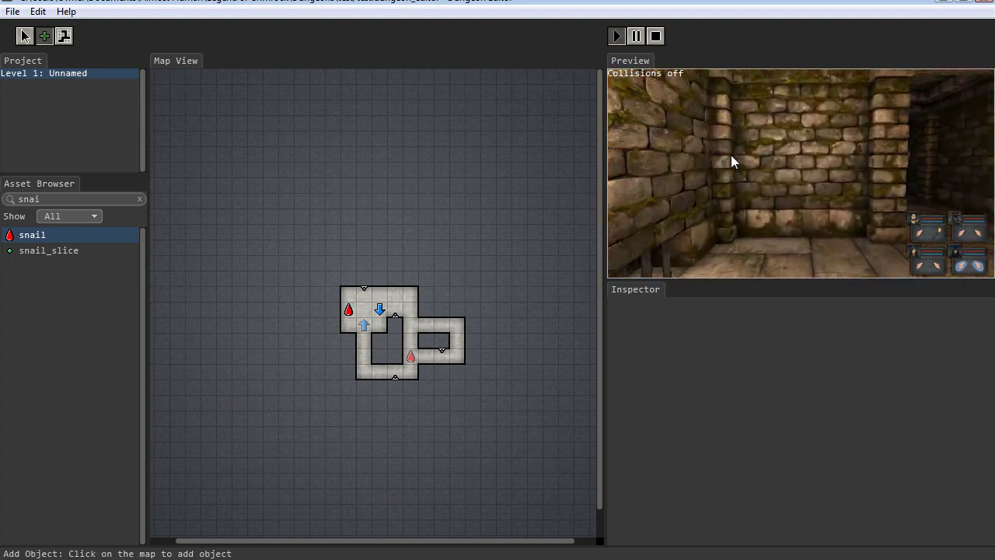
key("a")
key("w")
key("w")
key("e")
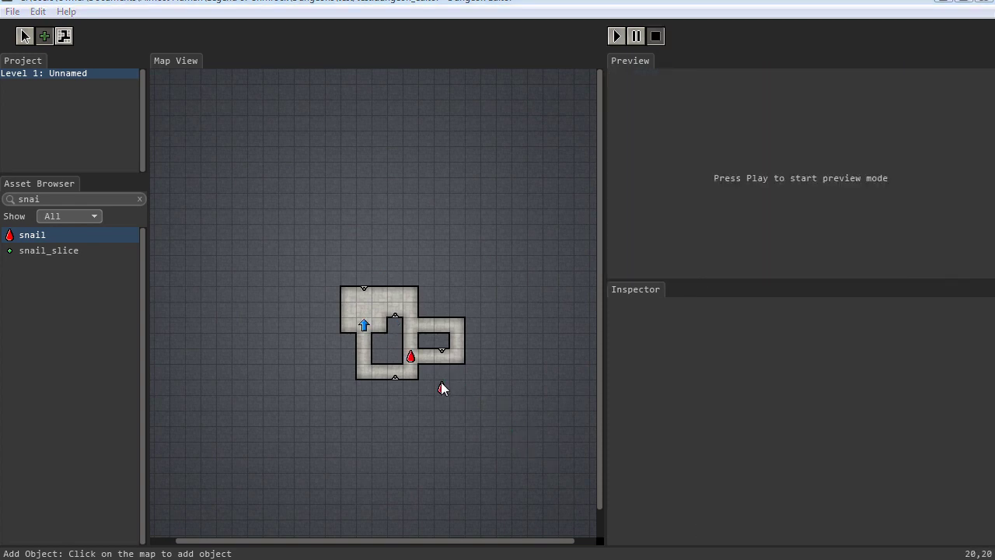
Select the placed snail on the map and set its AI State to Guard.
left_click(25, 36)
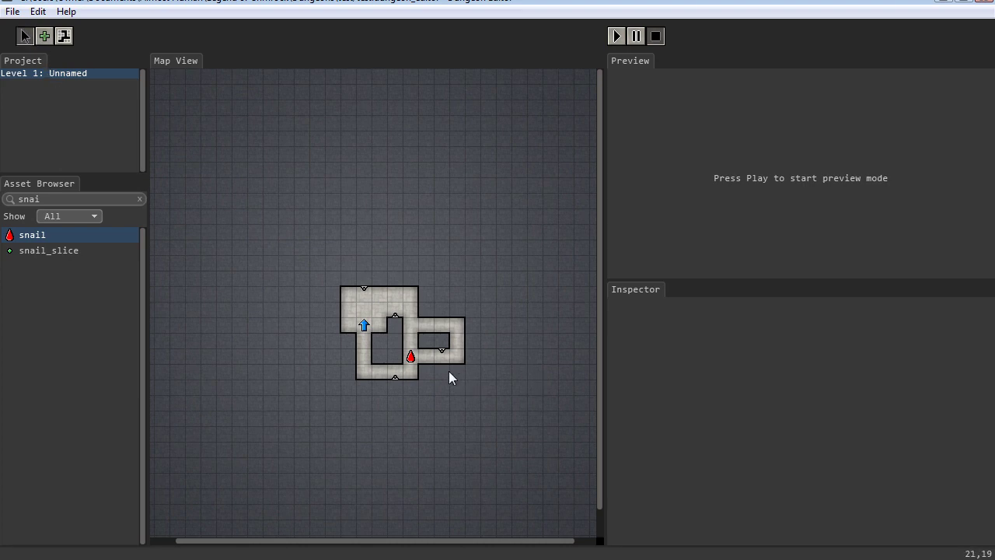
left_click(411, 355)
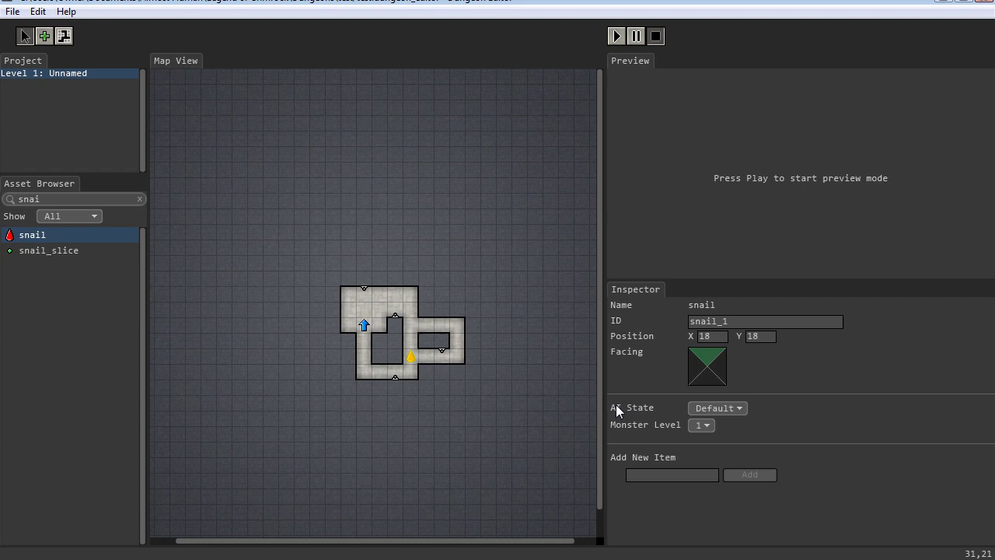
left_click(737, 410)
Preview the dungeon with collisions on and walk along the southern corridor to observe the guarding snail.
left_click(615, 37)
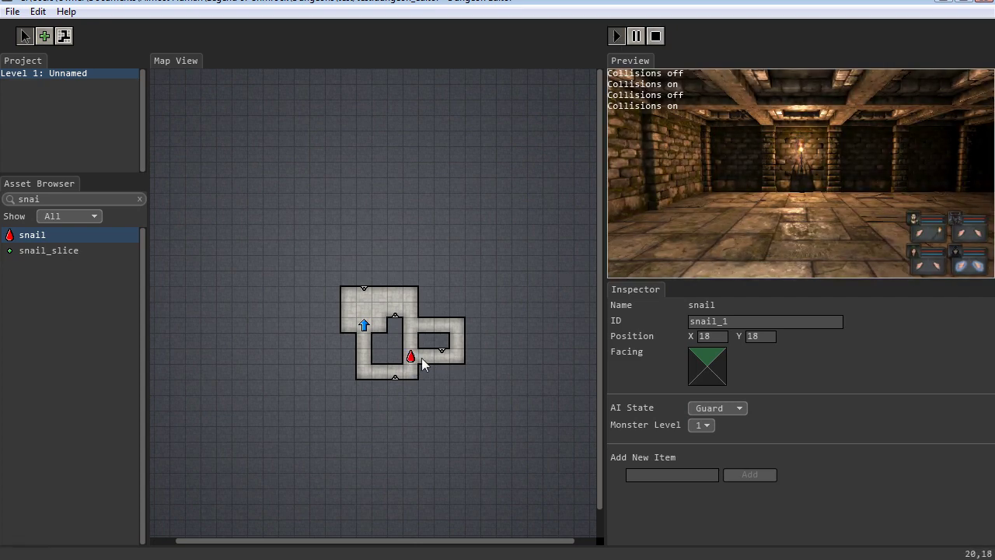
key("e")
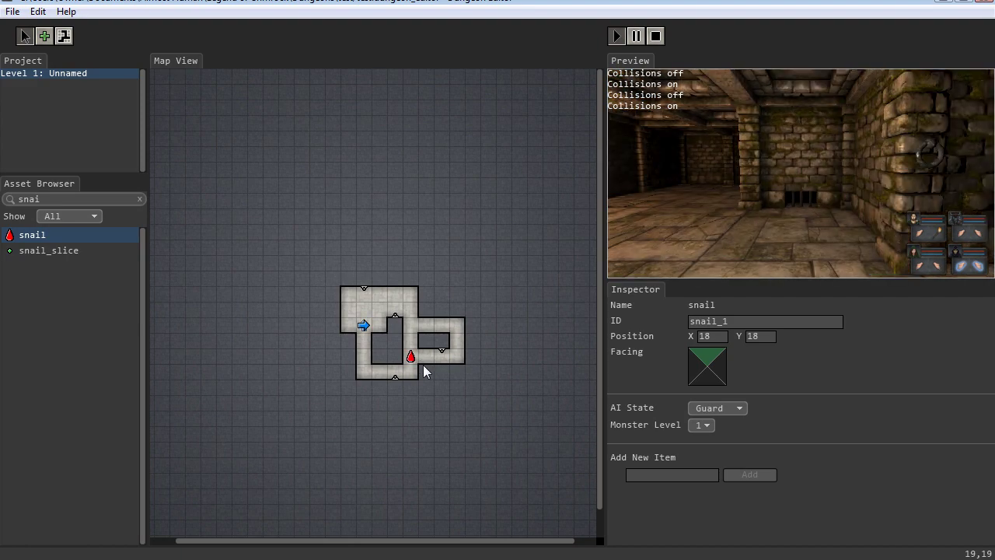
key("d")
key("d")
key("d")
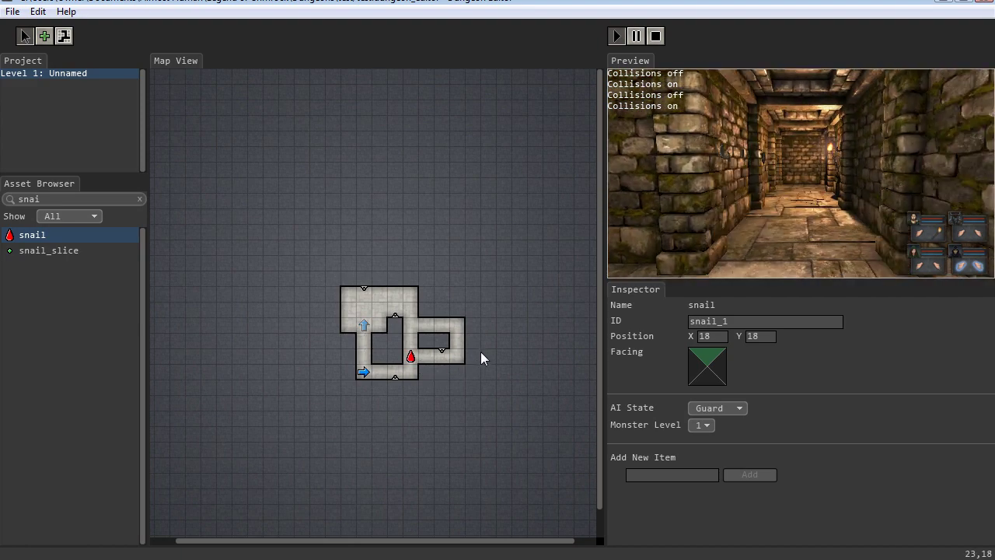
key("w")
key("w")
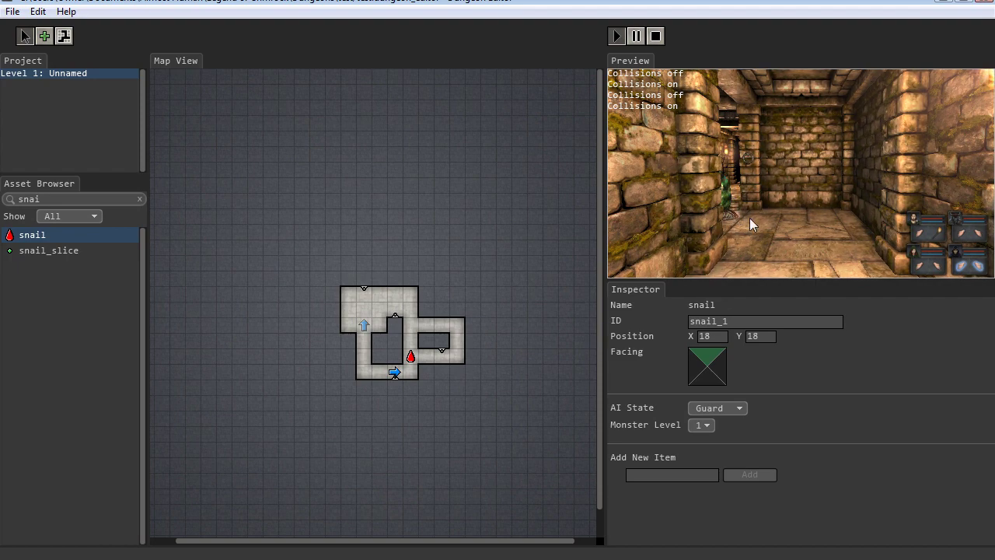
Approach the snail from the southern corridor in the preview and attack it with several party members, including a spell.
key("w")
key("q")
right_click(963, 235)
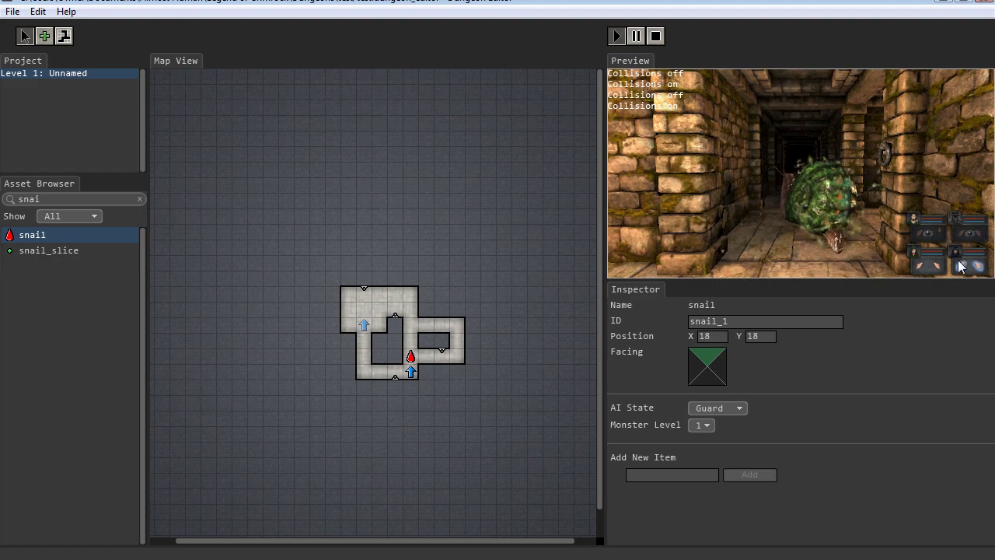
right_click(963, 265)
left_click(956, 254)
left_click(983, 269)
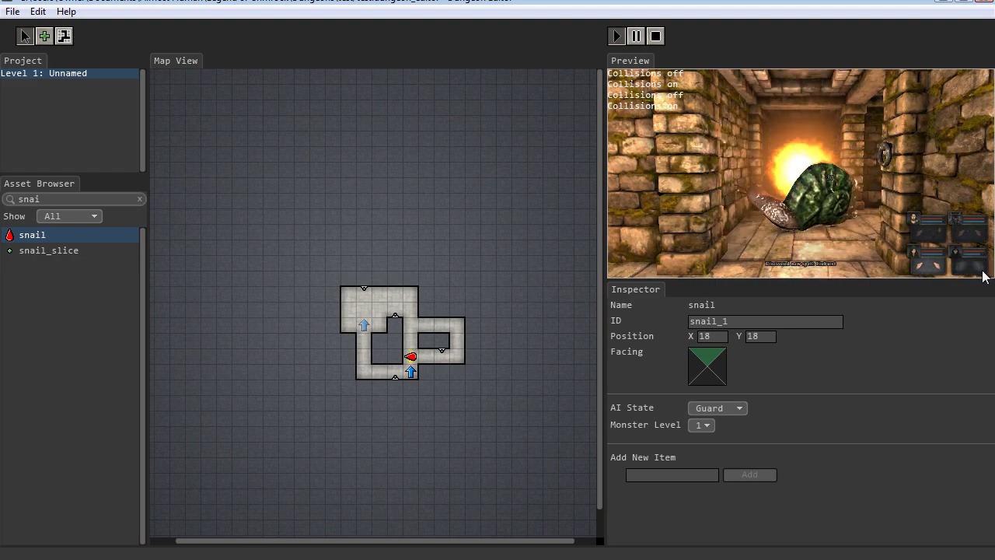
right_click(936, 232)
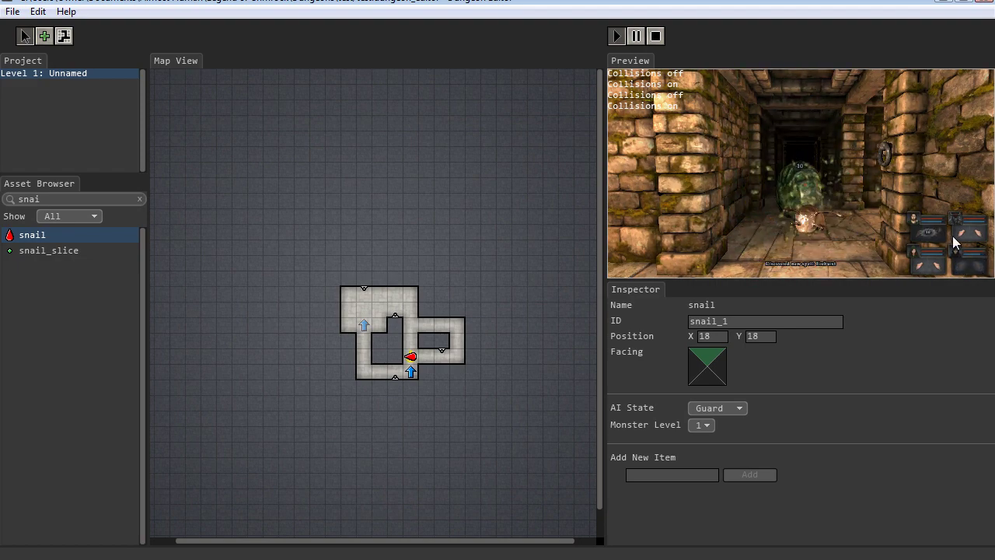
Retreat from the snail west along the southern corridor and up the western corridor in the preview.
key("e")
key("s")
key("s")
key("s")
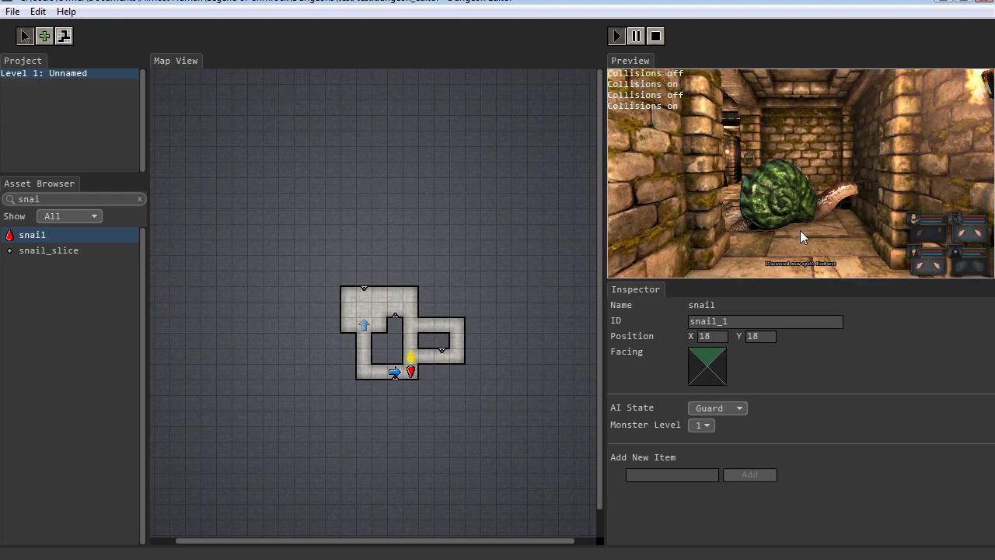
key("q")
key("w")
key("w")
key("w")
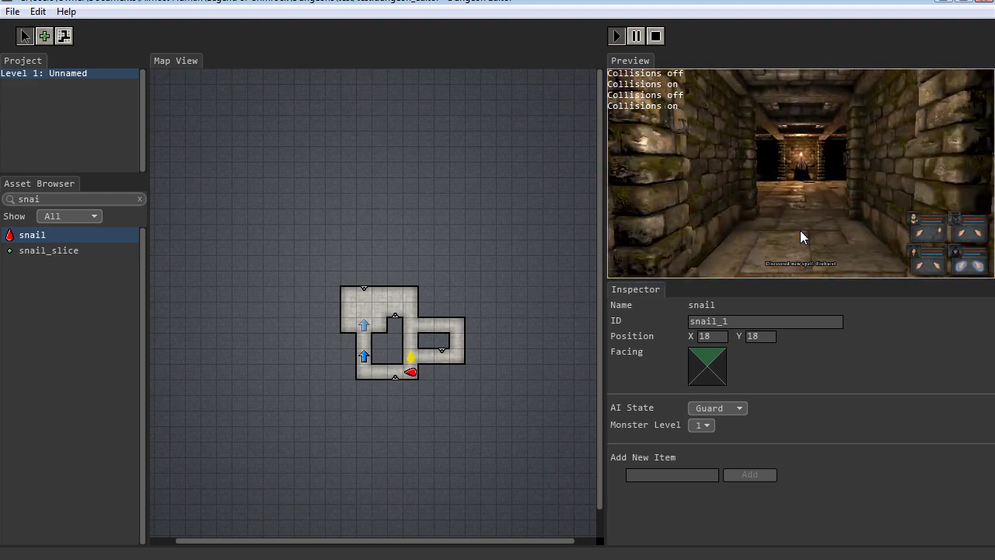
Cross the starting room eastward in the preview and enter the eastern corridor facing south toward the snail.
key("e")
key("a")
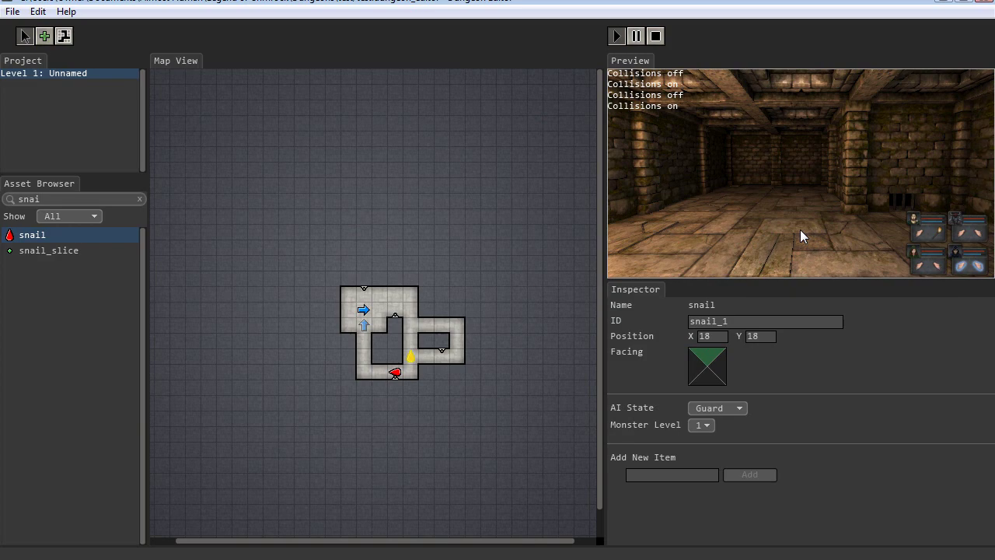
key("w")
key("w")
key("e")
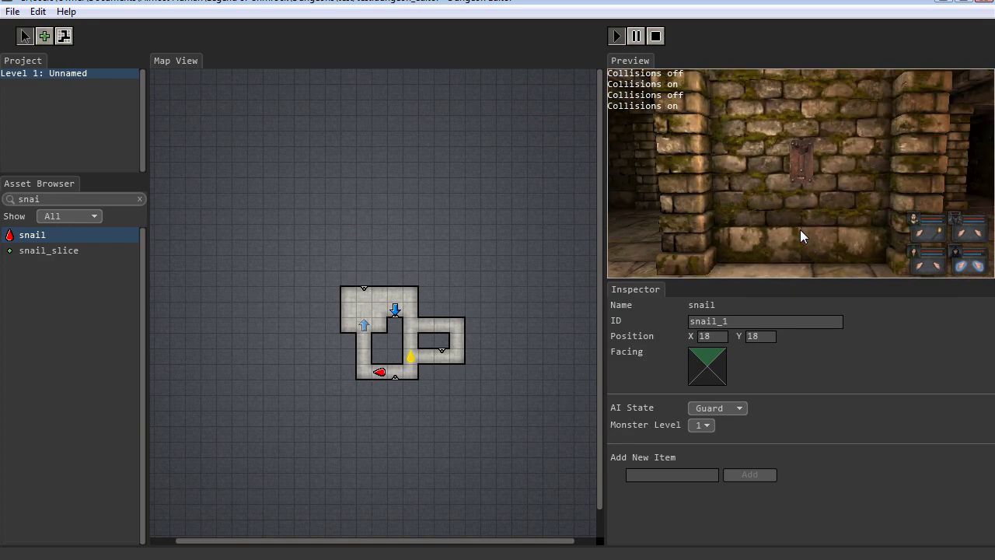
key("a")
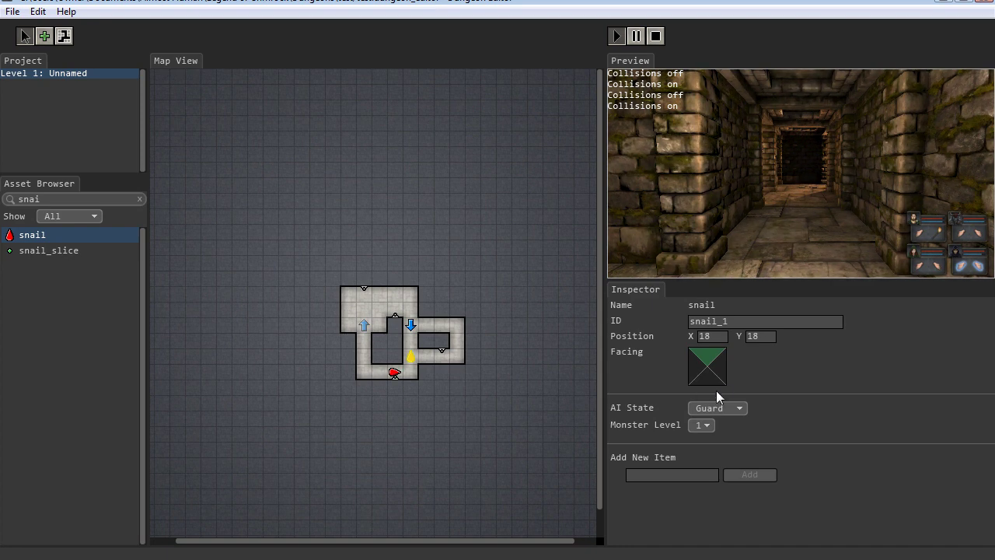
Set the snail's Monster Level to 5.
left_click(708, 425)
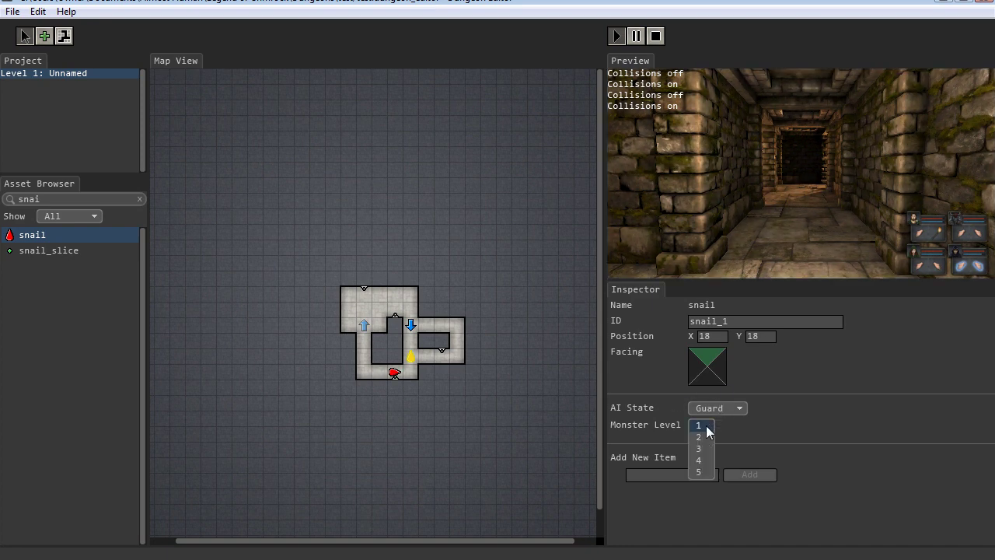
left_click(707, 424)
left_click(707, 424)
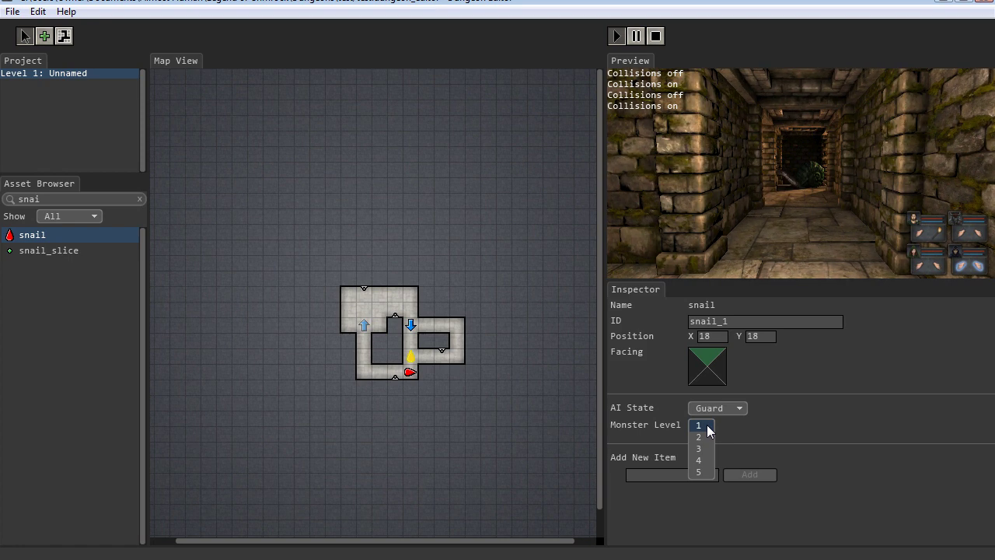
left_click(707, 424)
left_click(707, 425)
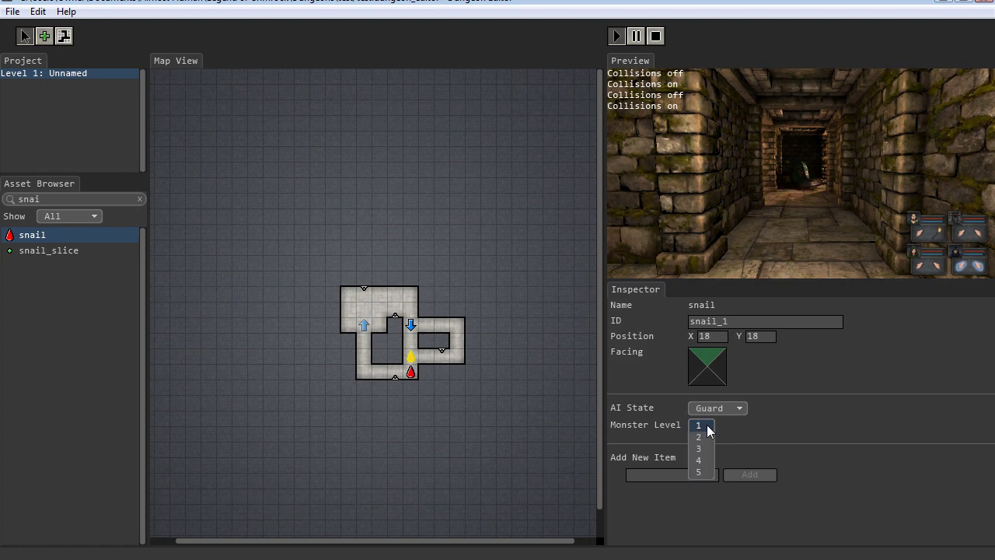
left_click(699, 471)
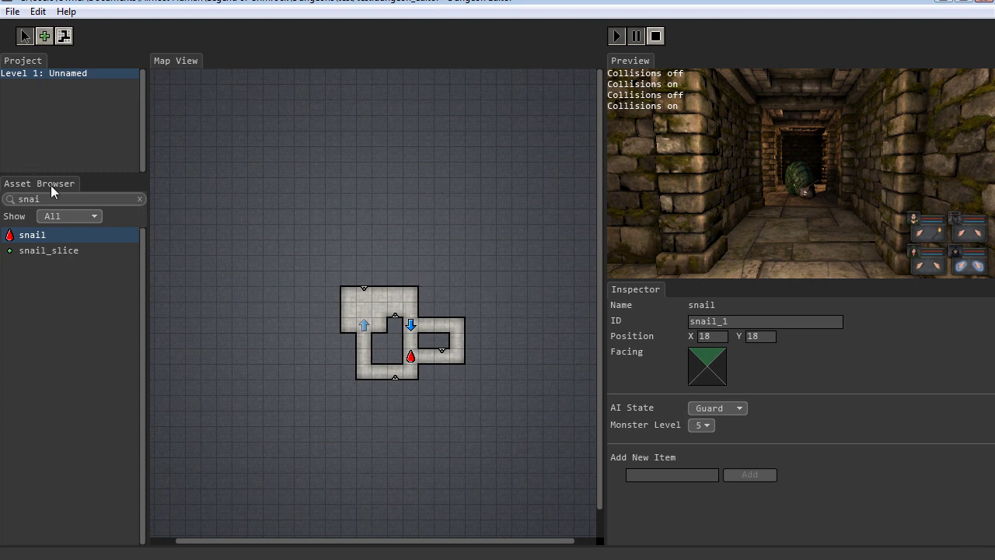
Search the assets for "alco", place a dungeon_alcove on the starting room's west wall at 14,15, and select it.
key("BackSpace")
key("BackSpace")
key("BackSpace")
key("BackSpace")
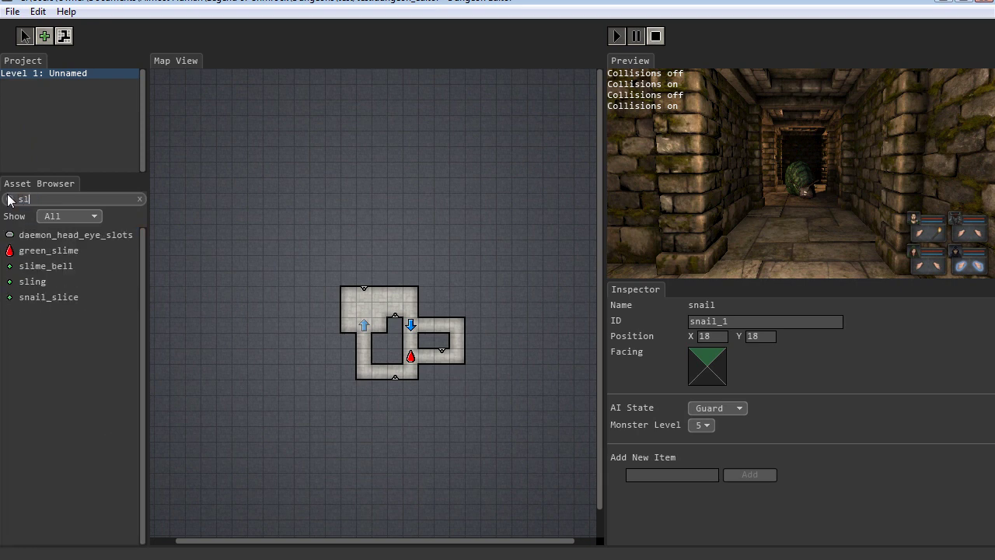
type("alco")
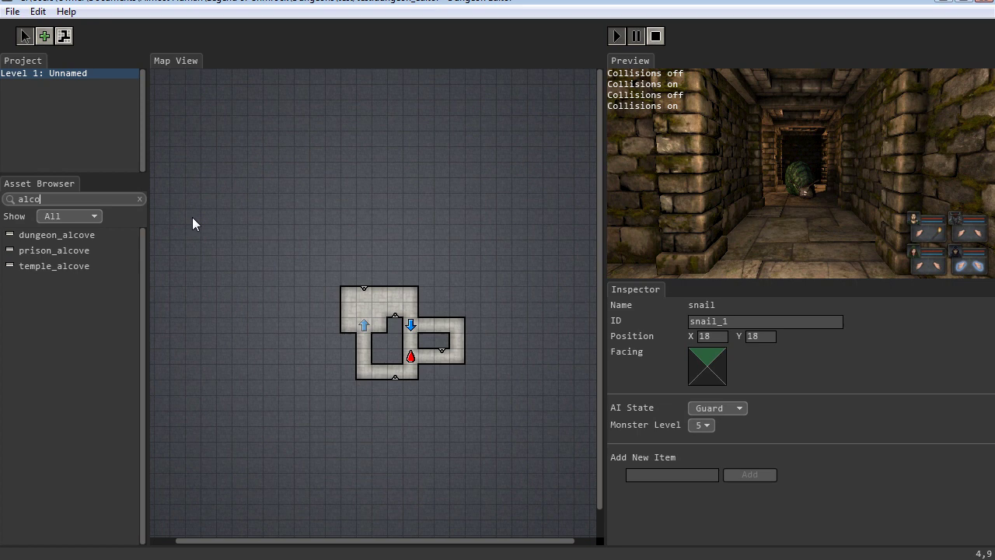
left_click(72, 235)
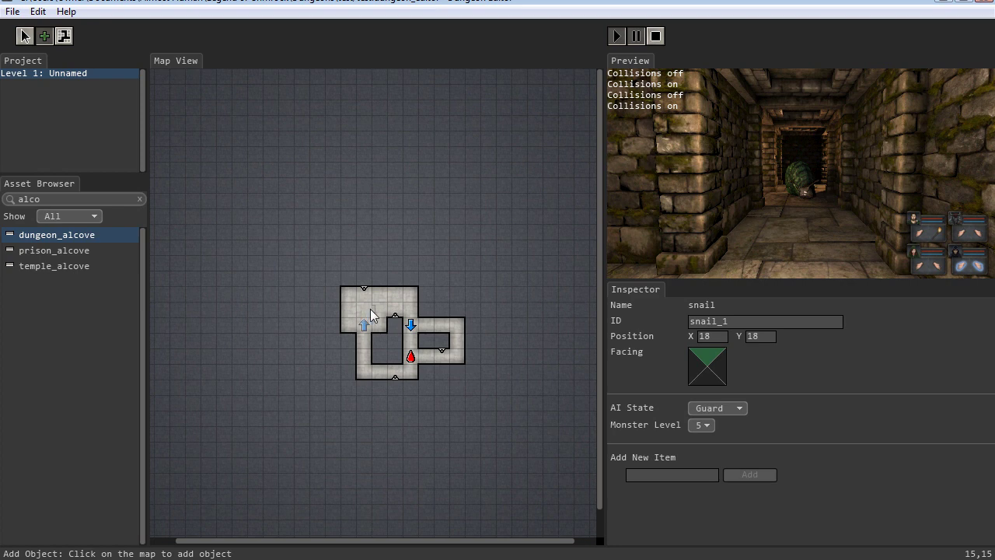
left_click(330, 311)
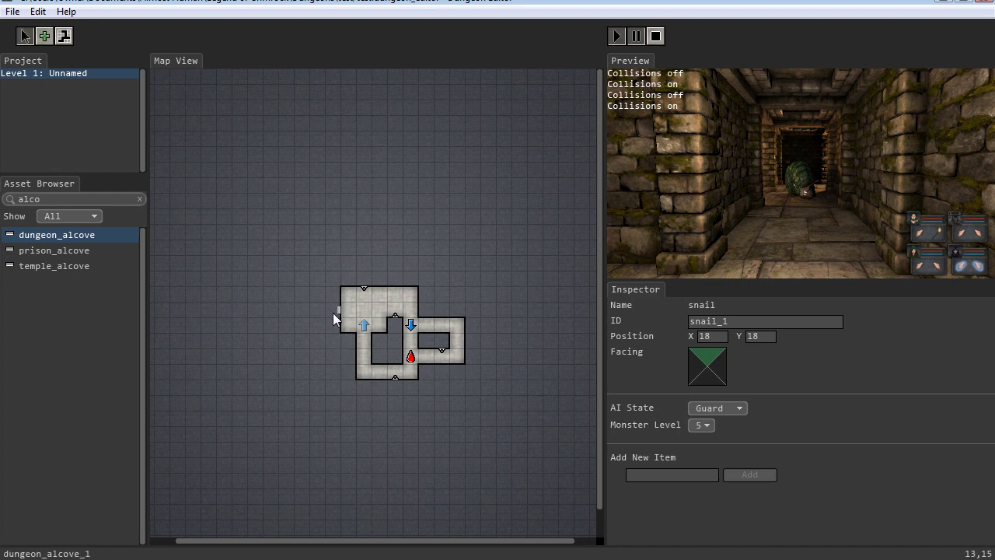
left_click(336, 311)
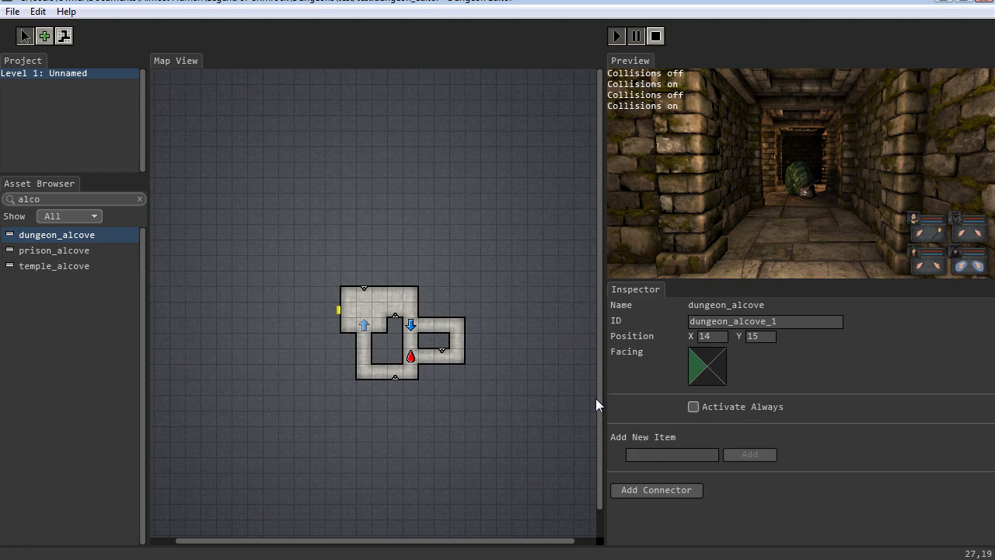
Add a dagger to the contents of the dungeon alcove.
left_click(664, 456)
type("dag")
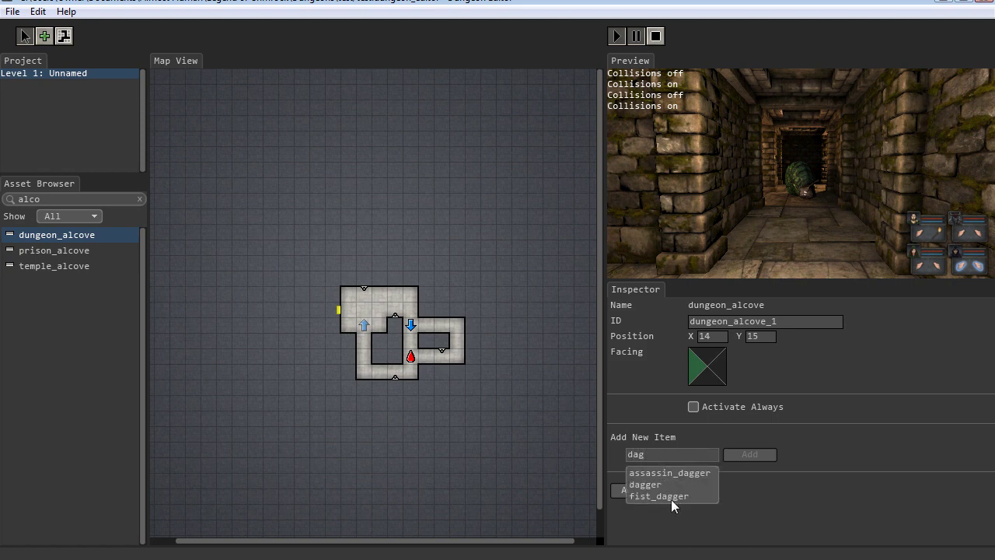
left_click(647, 485)
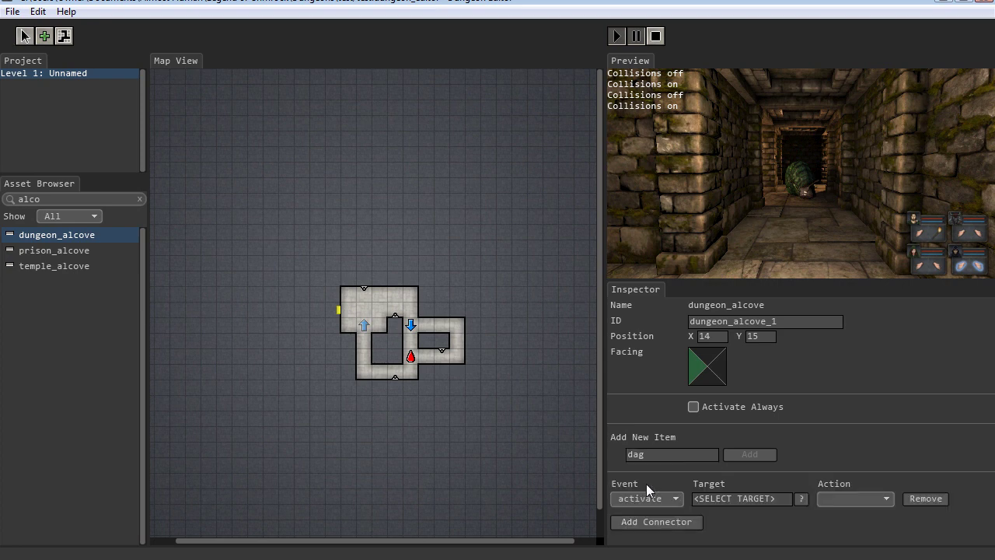
left_click(670, 456)
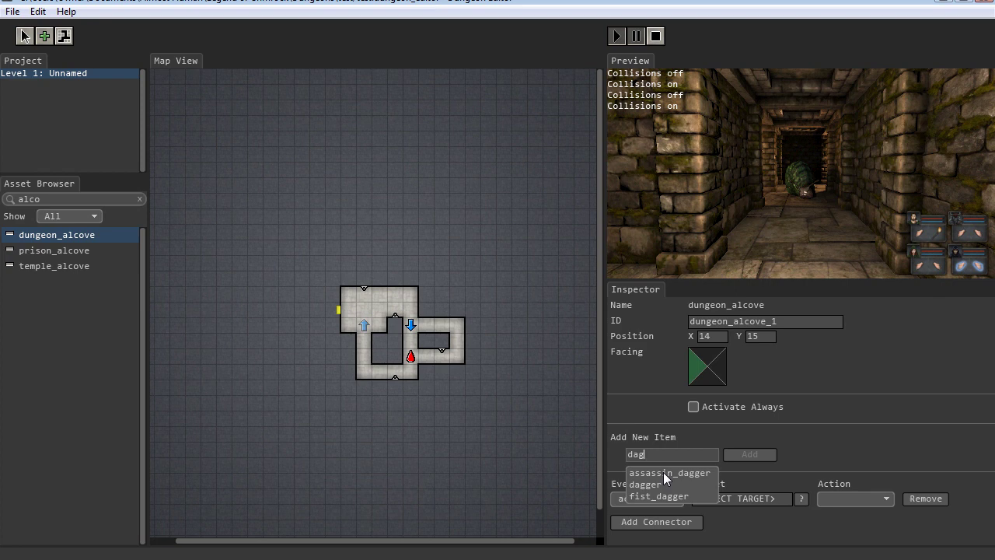
key("Down")
key("Down")
key("Down")
key("Up")
key("Return")
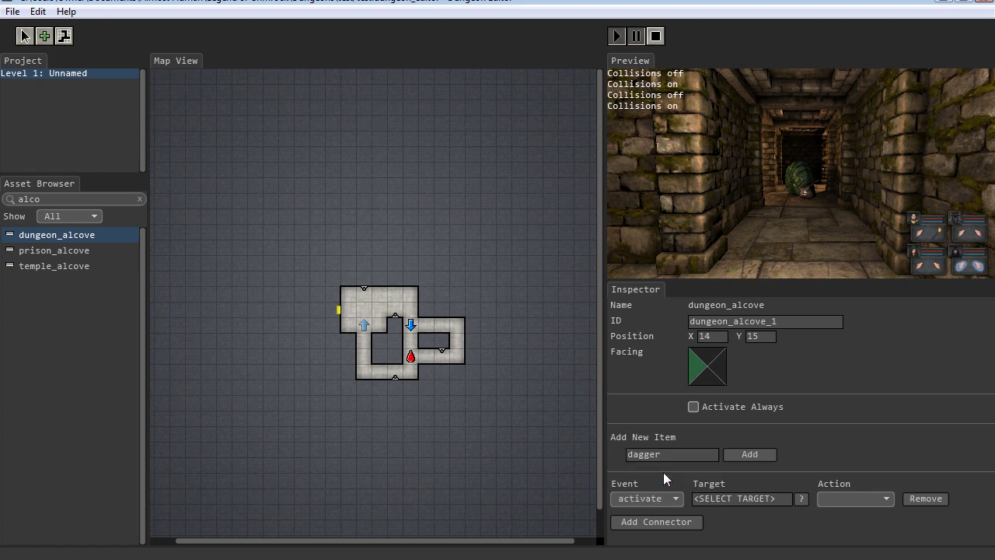
left_click(749, 454)
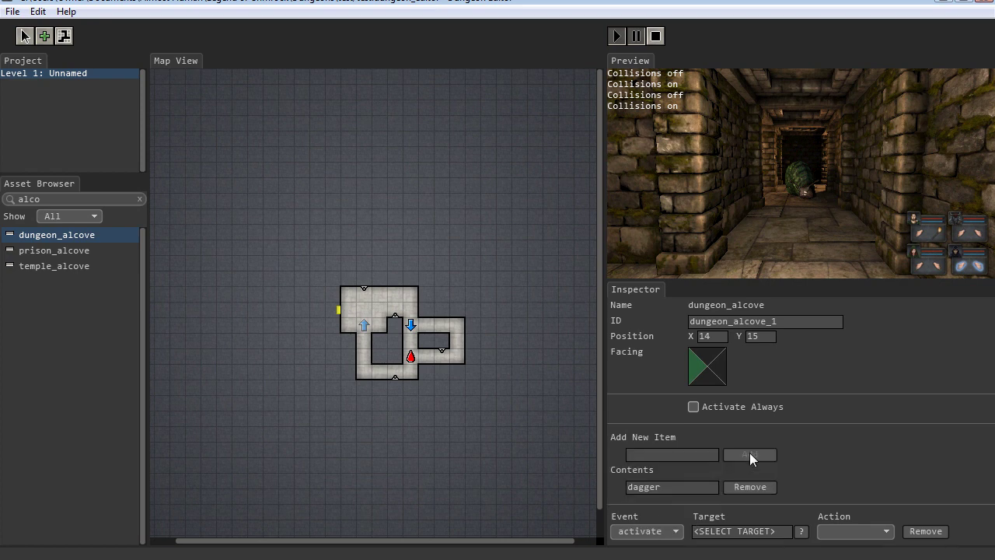
Remove the unneeded activate connector from the dungeon alcove.
left_click(925, 532)
left_click(663, 528)
left_click(932, 533)
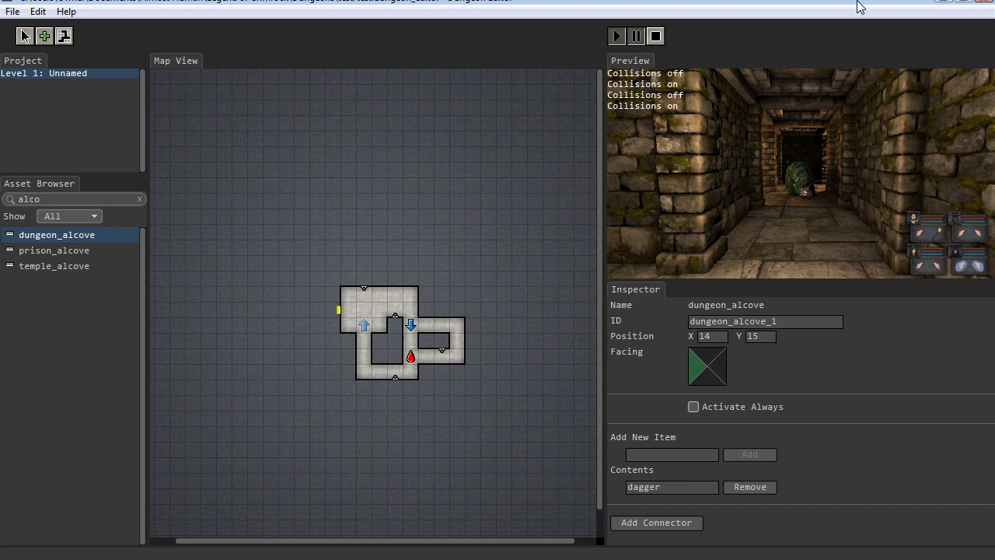
Run the preview and walk across the starting room to face the alcove on its west wall, resetting the snail.
left_click(618, 37)
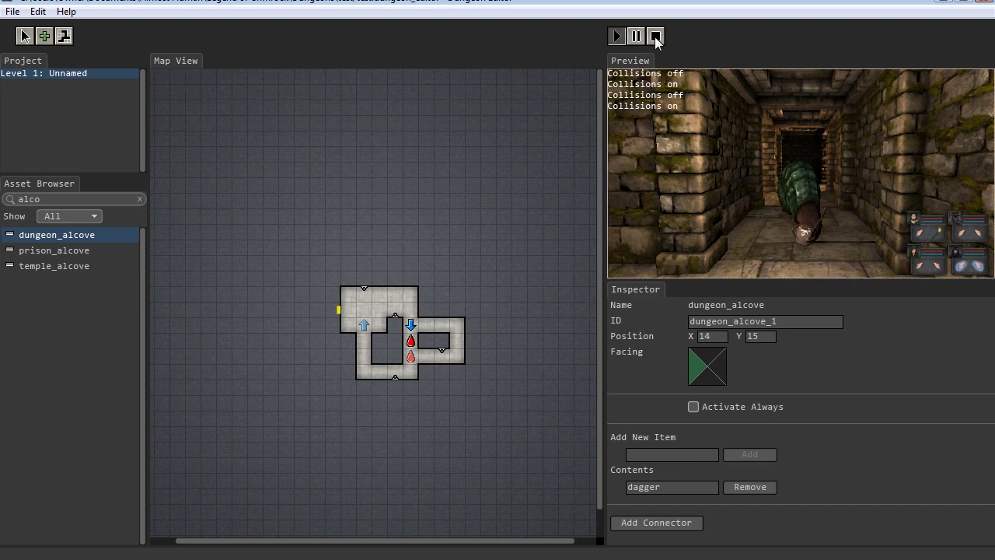
key("e")
key("e")
key("w")
key("q")
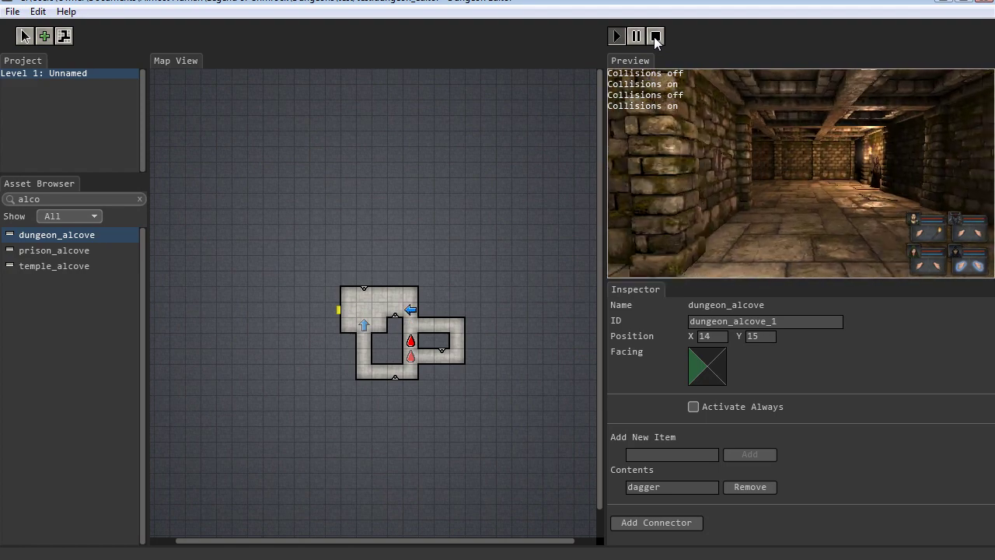
key("d")
key("w")
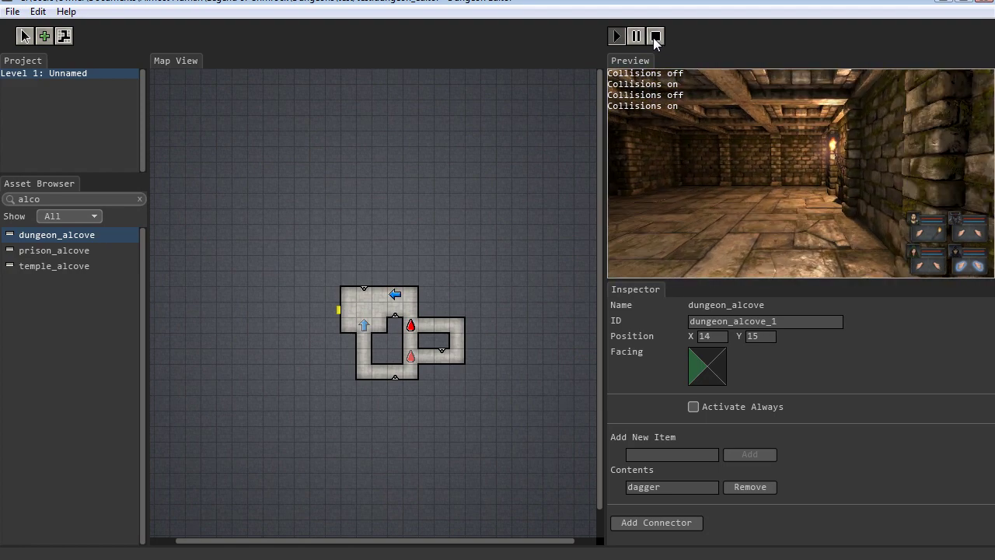
key("w")
key("w")
key("a")
left_click(617, 37)
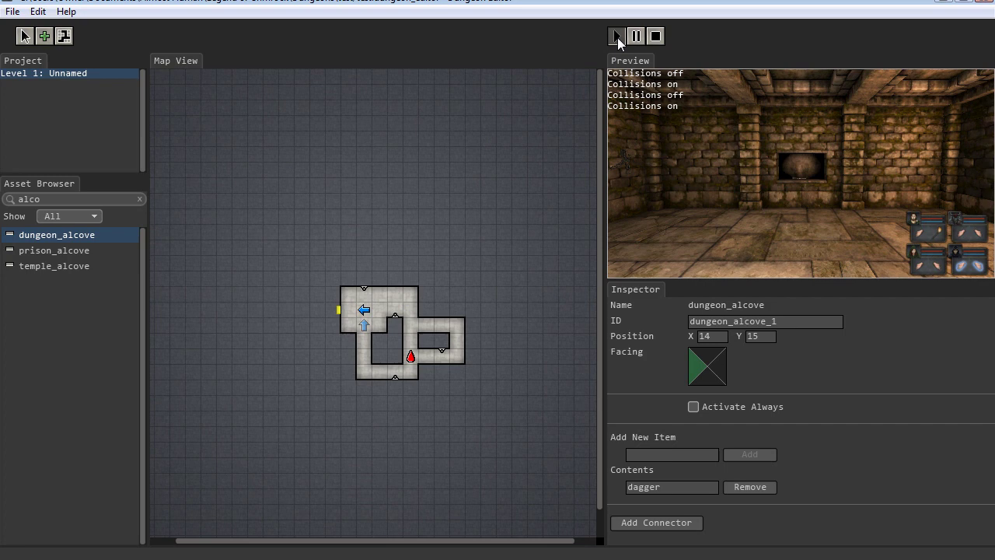
key("w")
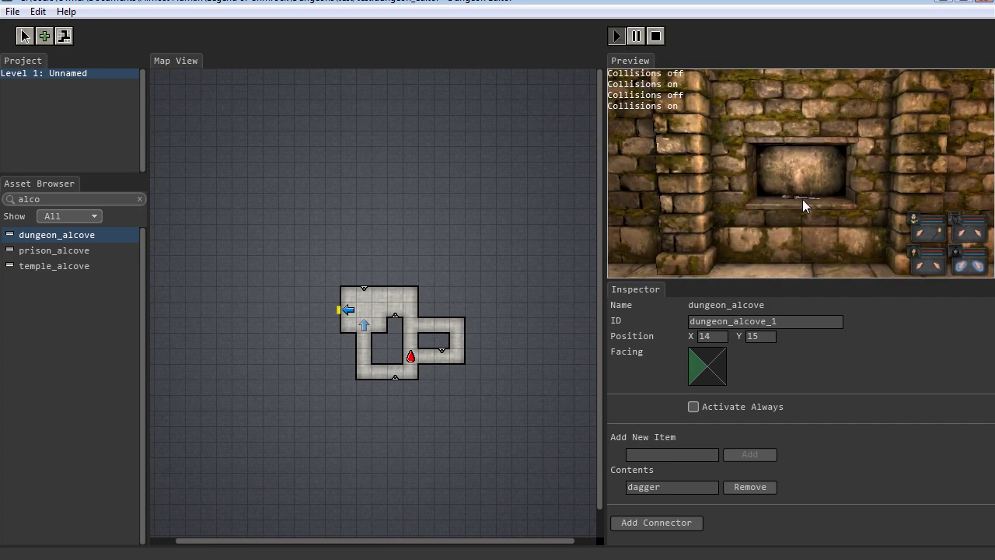
Inspect the alcove in the full-screen preview, pick up the dagger, put it back, and return to the editor layout.
right_click_drag(802, 198, 818, 198)
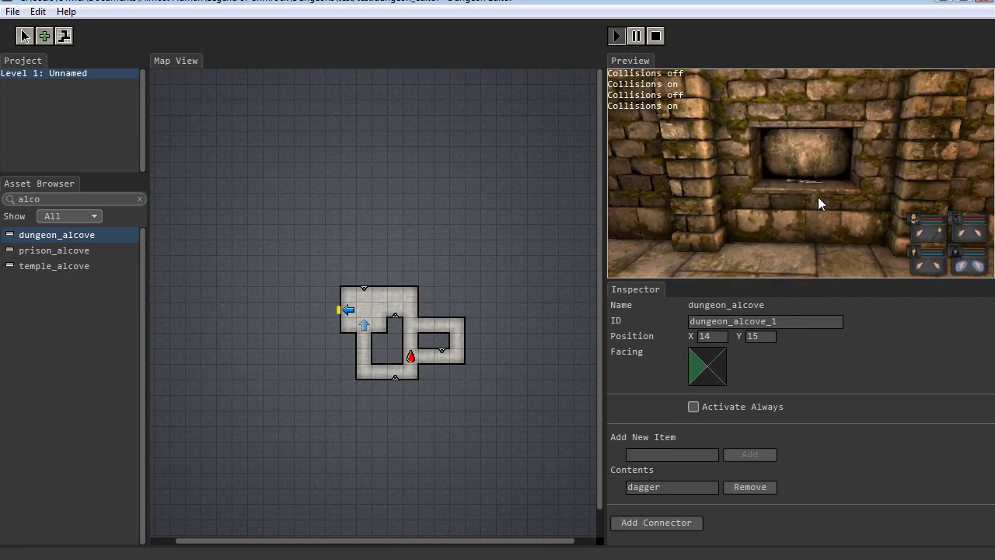
key("f")
left_click(490, 342)
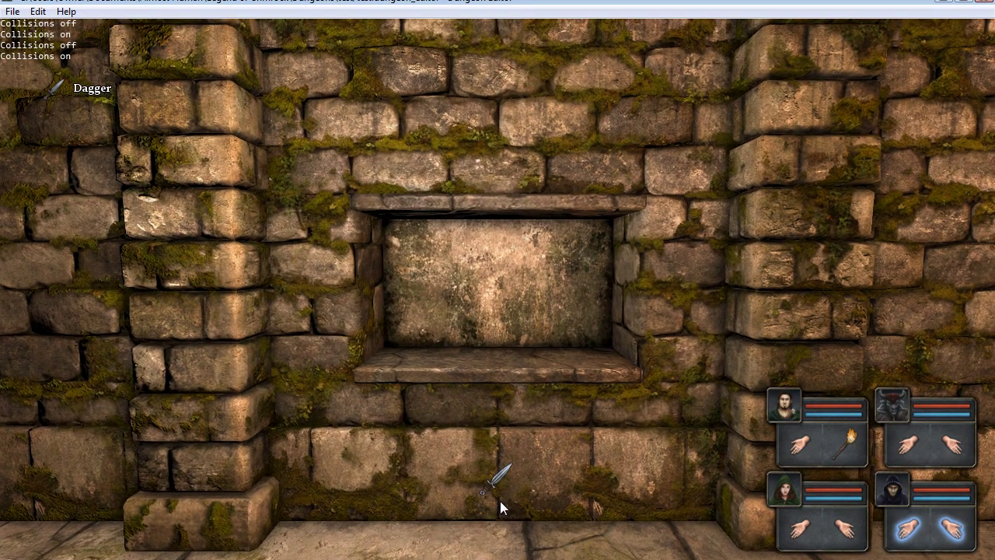
left_click(467, 358)
key("s")
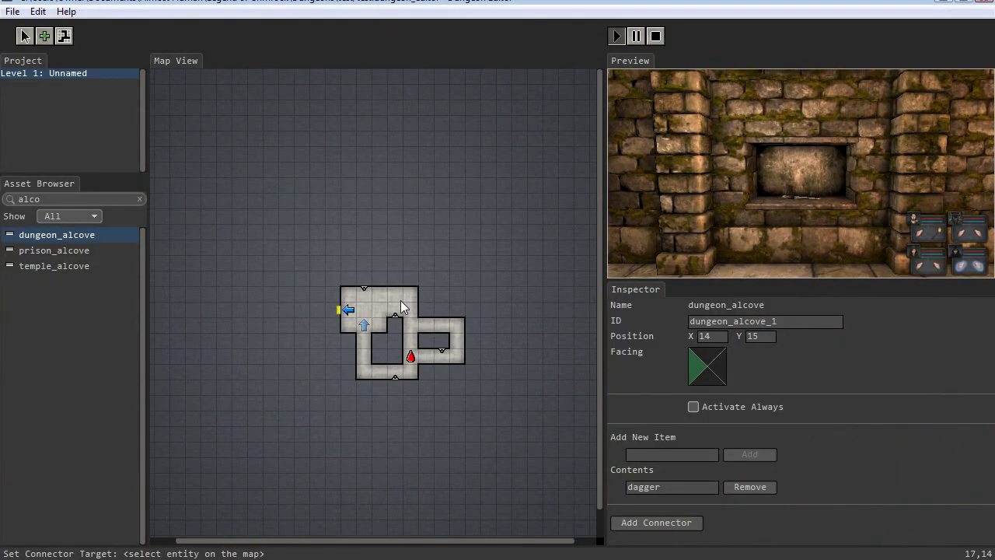
Search the assets for "scro" and place a plain scroll in the starting room at 16,14.
left_click_drag(39, 199, 2, 194)
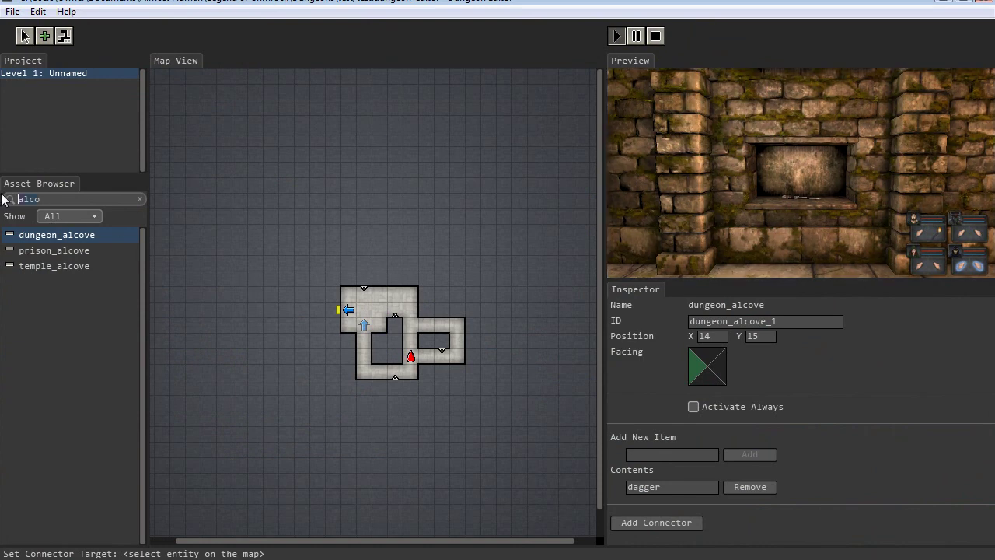
type("scro")
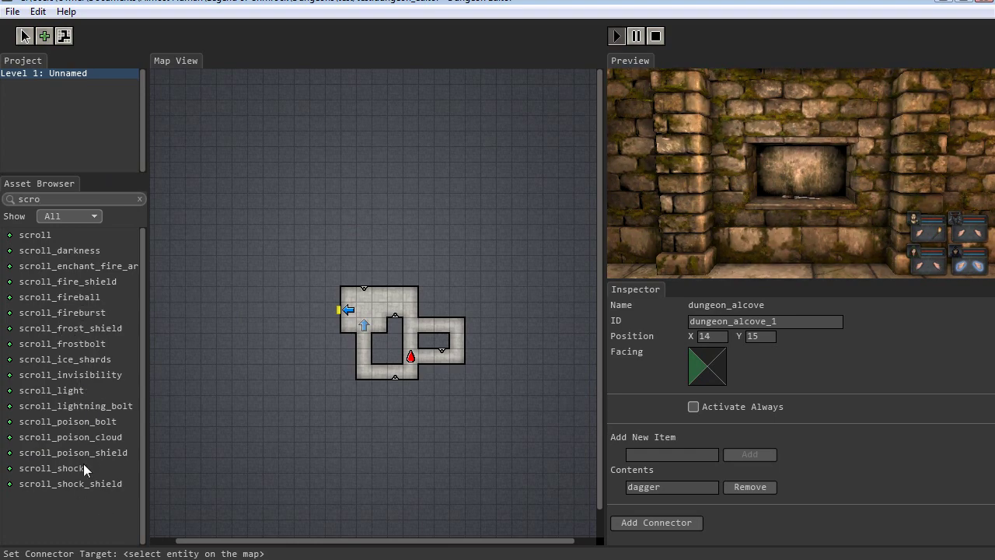
left_click(38, 236)
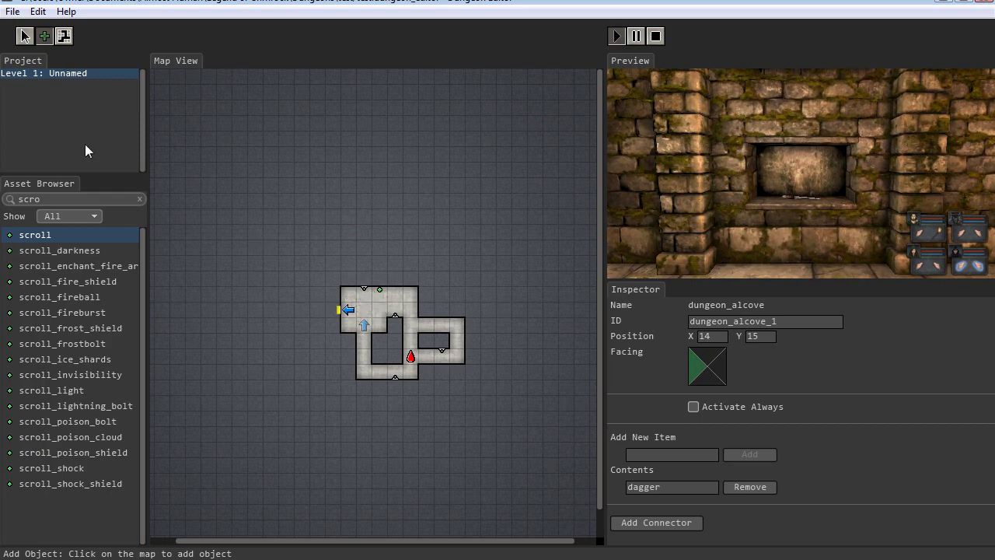
key("Escape")
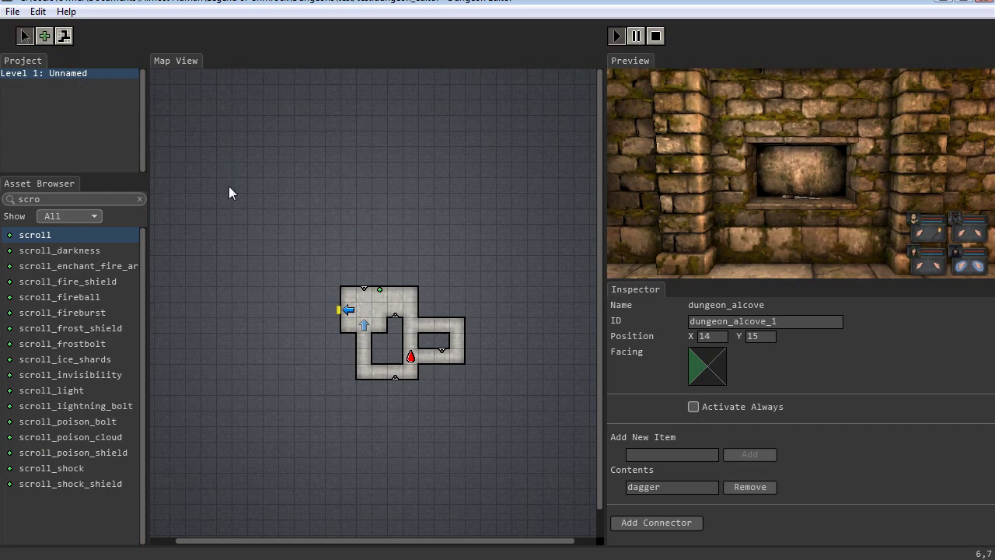
Set the text of the scroll at 16,14 to "This is some sample text \n this is the second line".
left_click(379, 290)
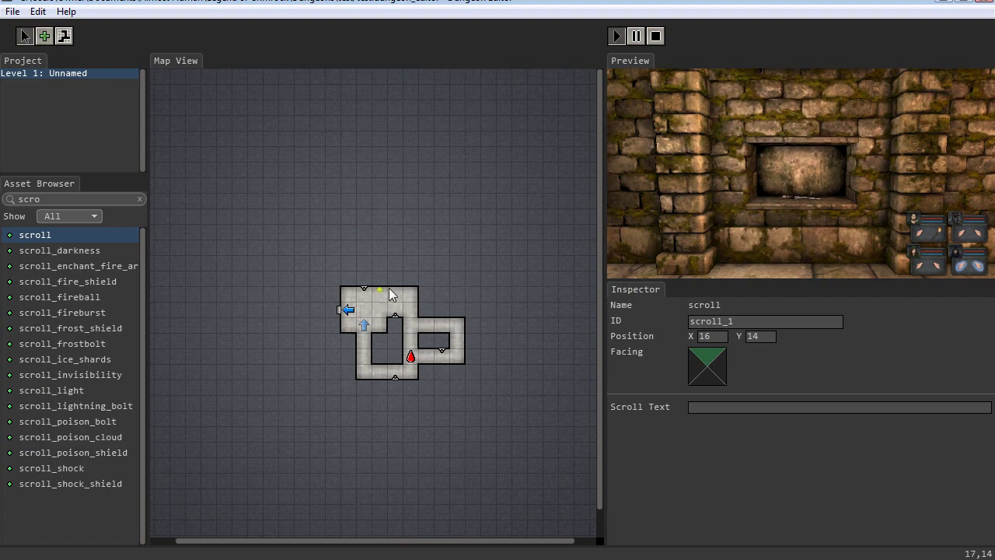
left_click(703, 406)
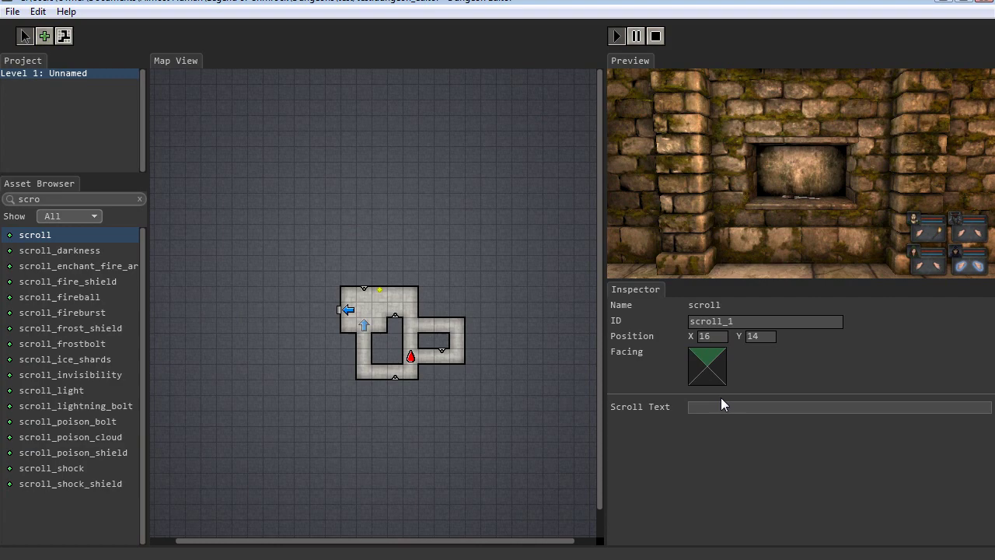
type("This is some sample")
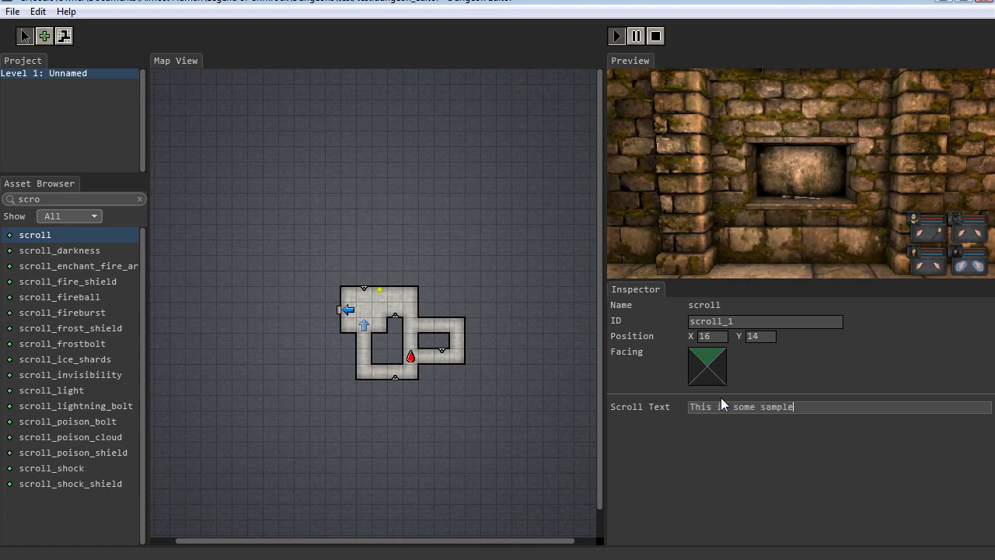
type(" test \\")
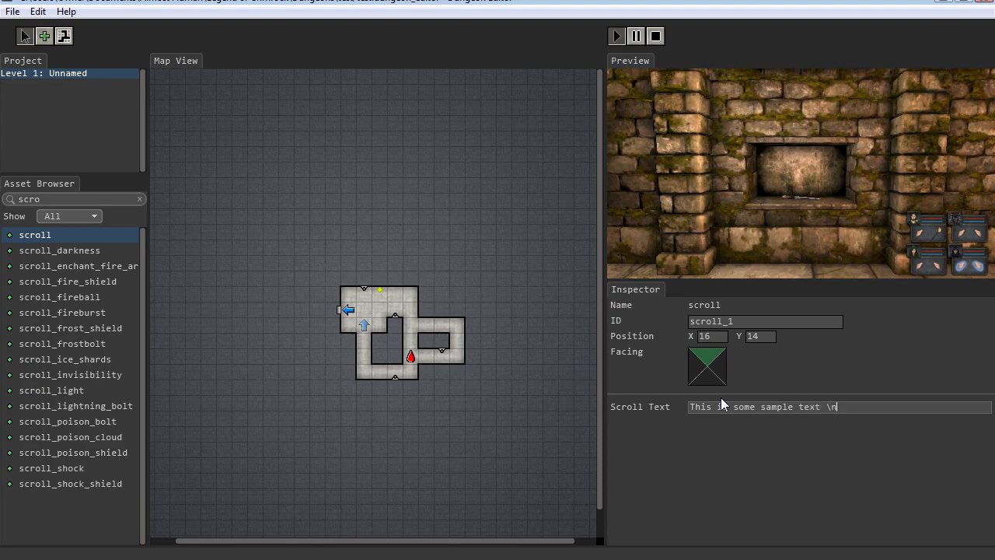
type("n thi")
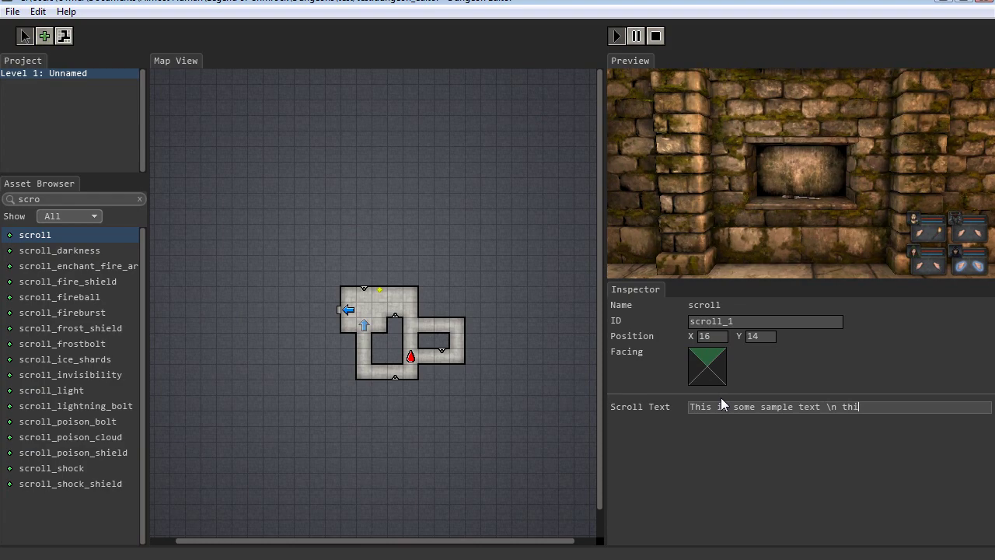
type("s is the second line")
left_click(730, 479)
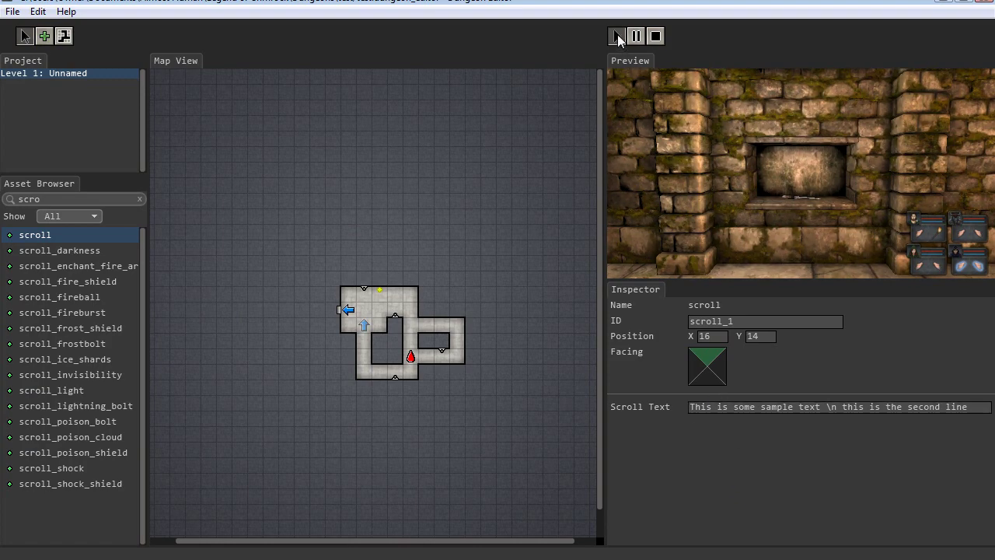
left_click(973, 408)
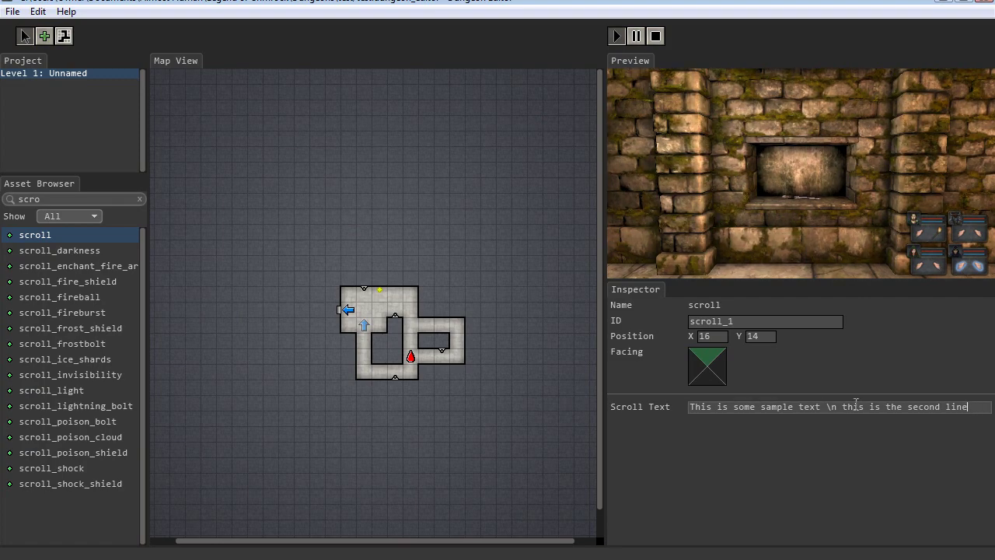
Run the preview and walk across the starting room to the scroll at the north wall, switching to full-screen view.
left_click(620, 39)
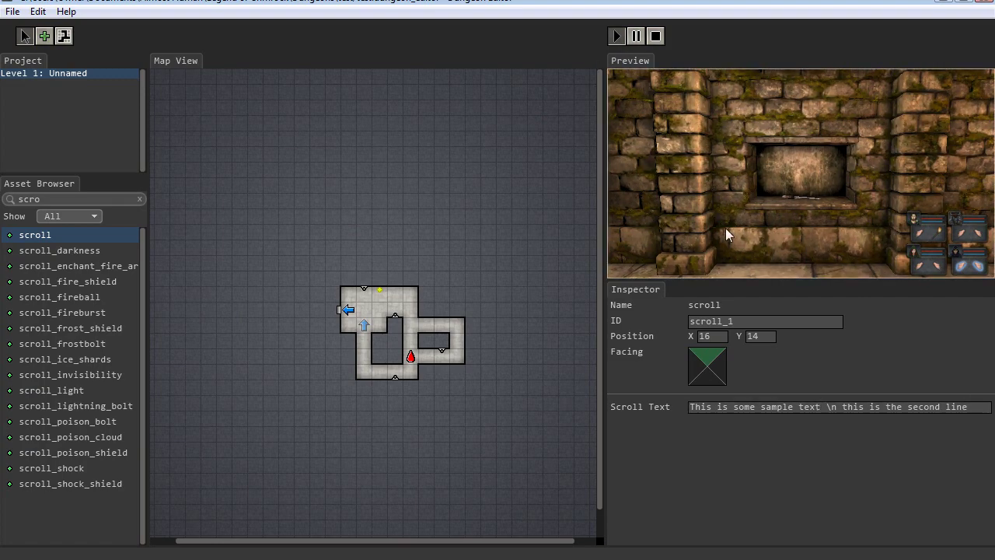
key("e")
key("e")
key("e")
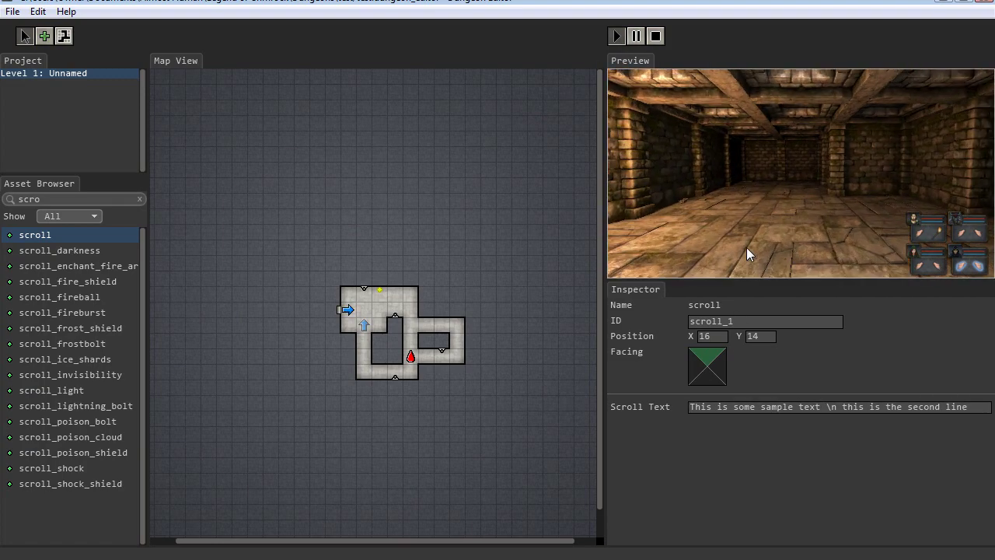
key("w")
key("w")
key("q")
key("space")
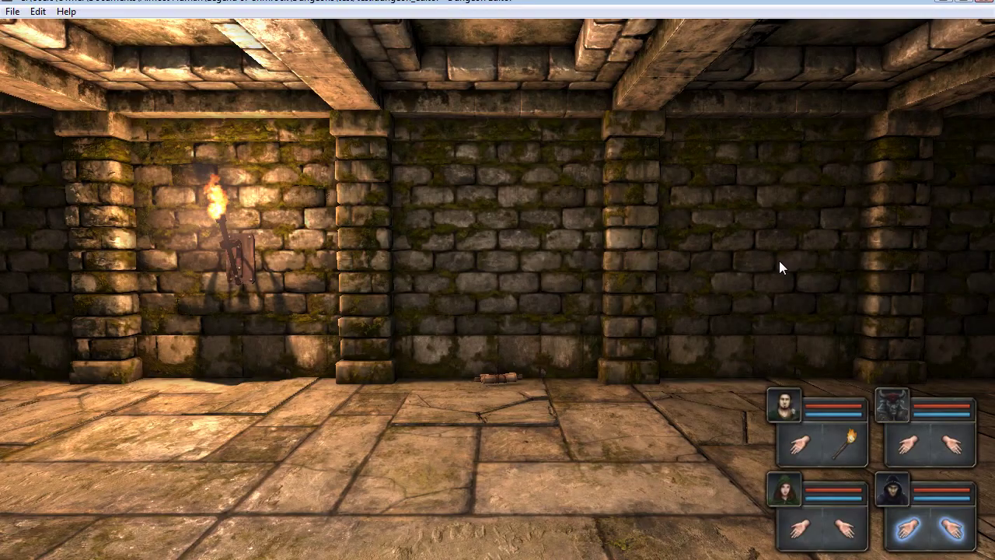
key("w")
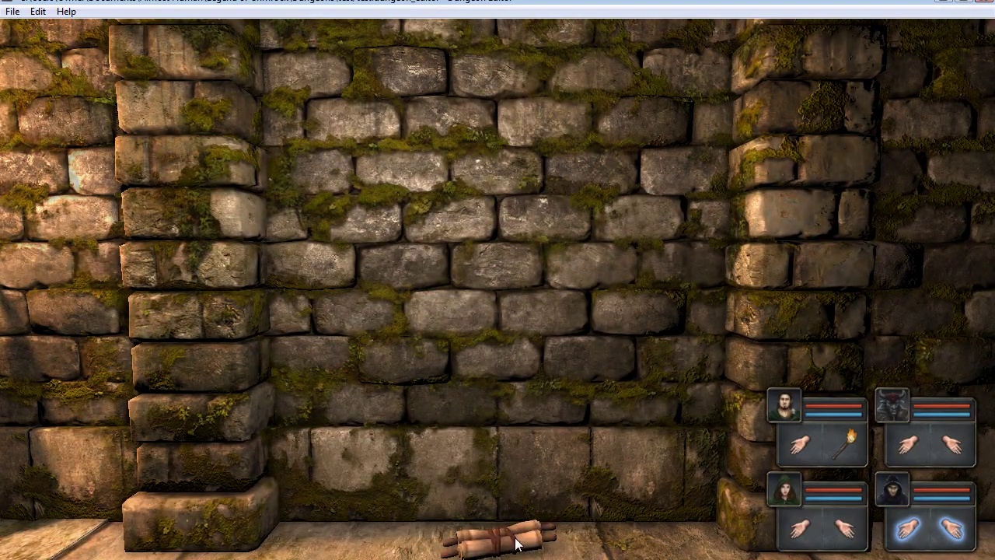
Pick up the scroll, put it in the first champion's inventory, read its text, and return to the editor layout.
left_click(498, 537)
left_click(783, 405)
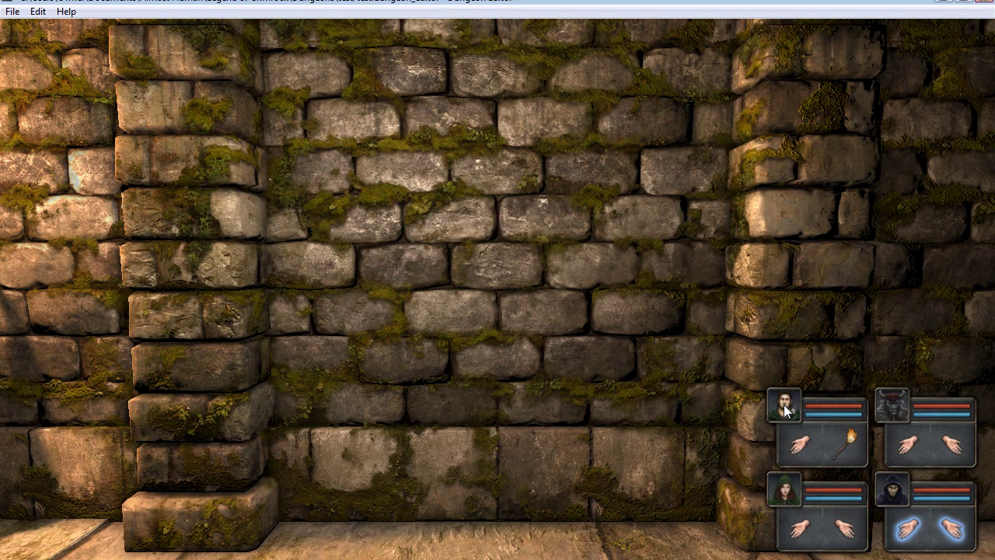
right_click(788, 407)
mouse_move(764, 276)
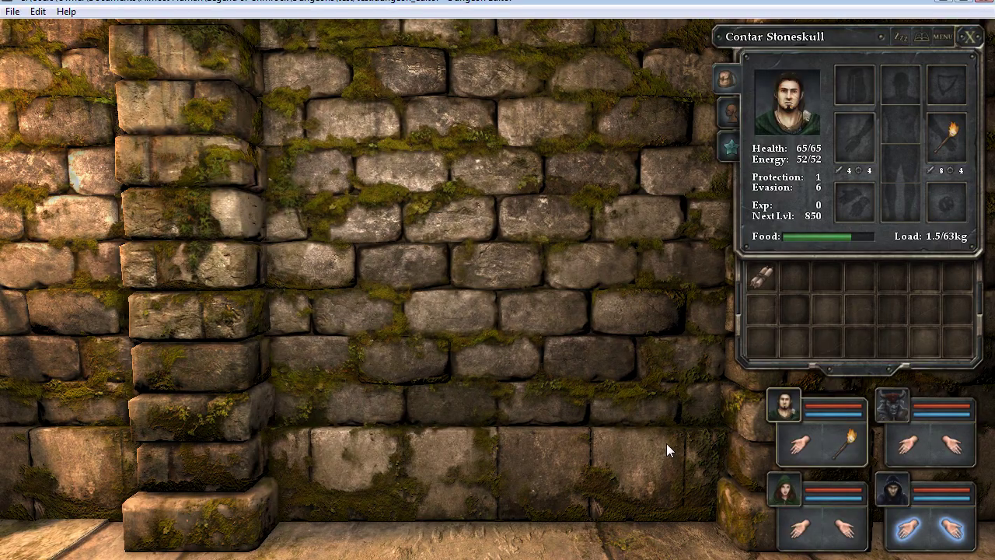
key("Escape")
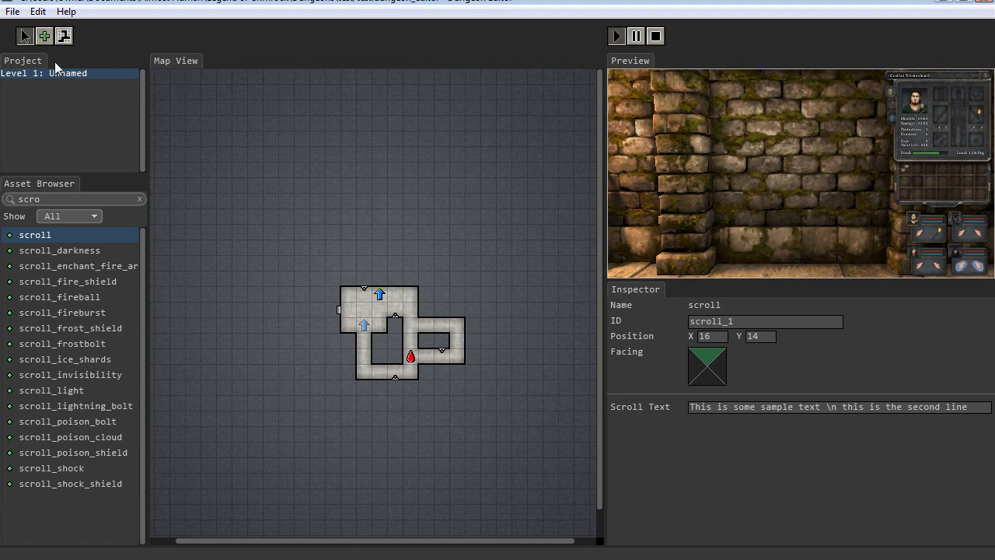
Draw a corridor north from the starting room at column 17 into a new 3×3 room, and face its entrance in the preview.
left_click(378, 245)
key("3")
mouse_move(401, 293)
left_mouse_down()
mouse_move(395, 251)
mouse_move(413, 238)
mouse_move(399, 221)
mouse_move(386, 243)
mouse_move(386, 221)
left_mouse_up()
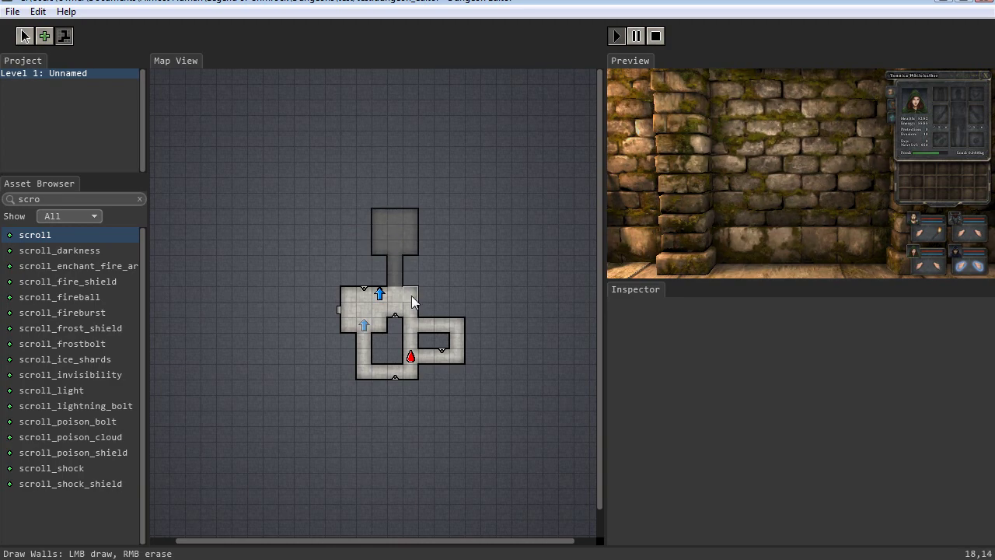
key("d")
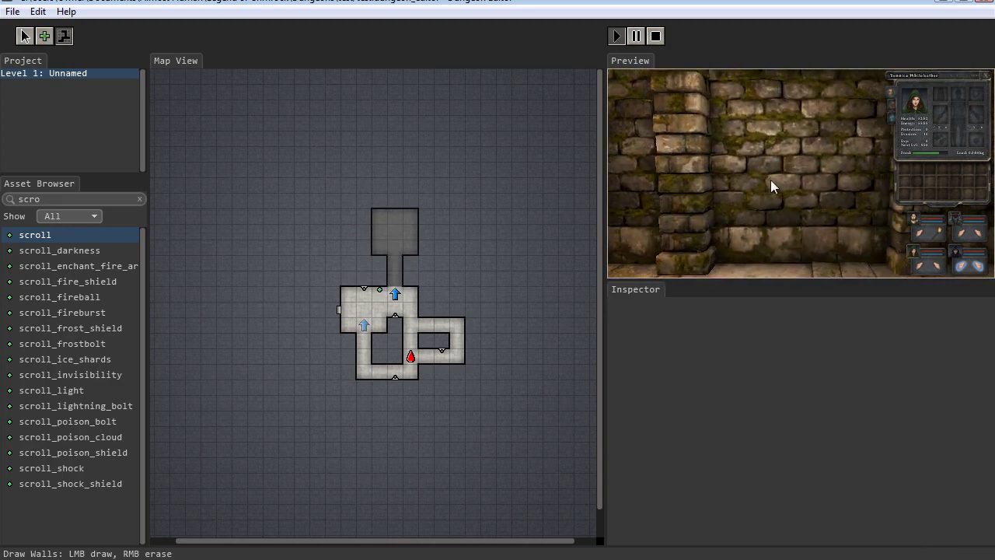
key("d")
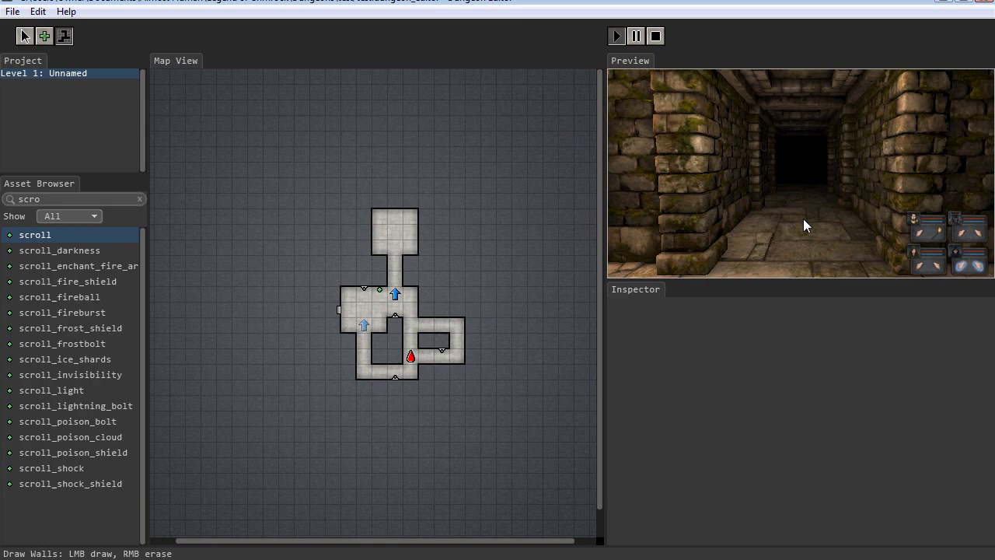
Search the assets for "door" and place a dungeon portcullis door across the new corridor at 17,13.
left_click_drag(44, 200, 4, 195)
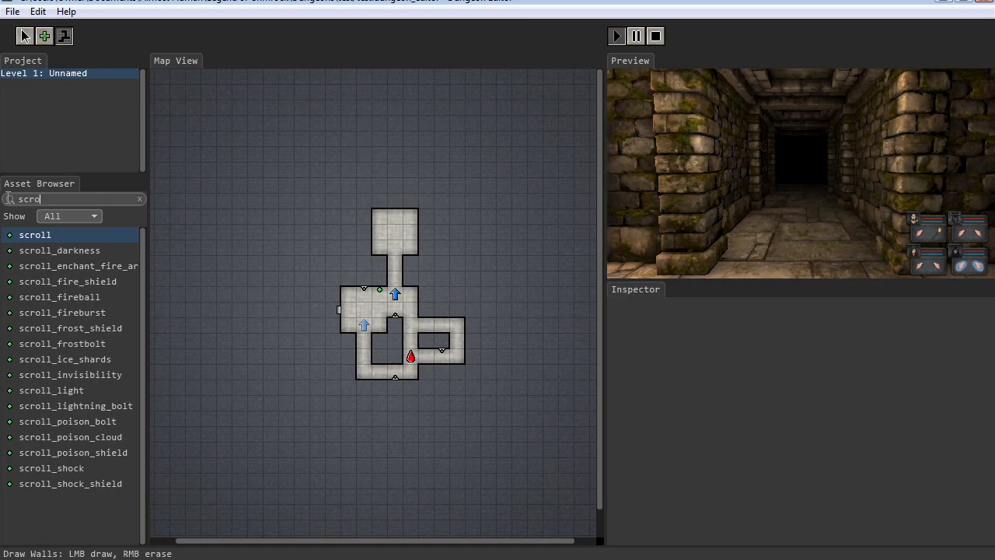
type("door")
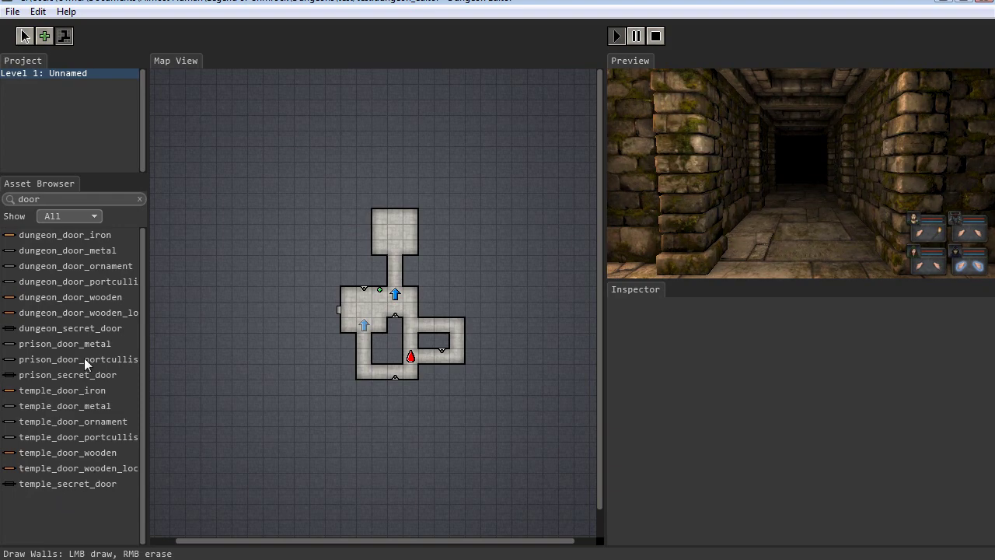
left_click(62, 282)
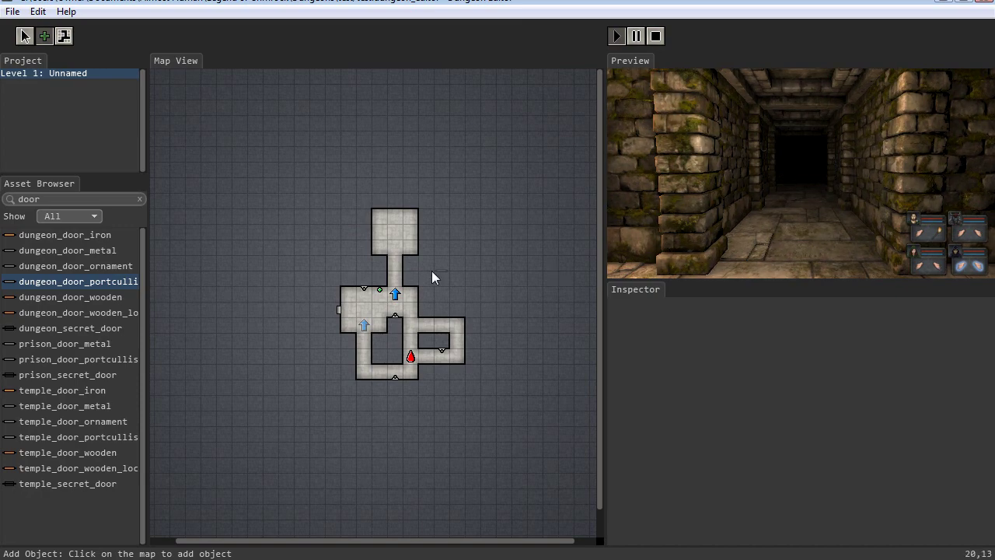
left_click(395, 276)
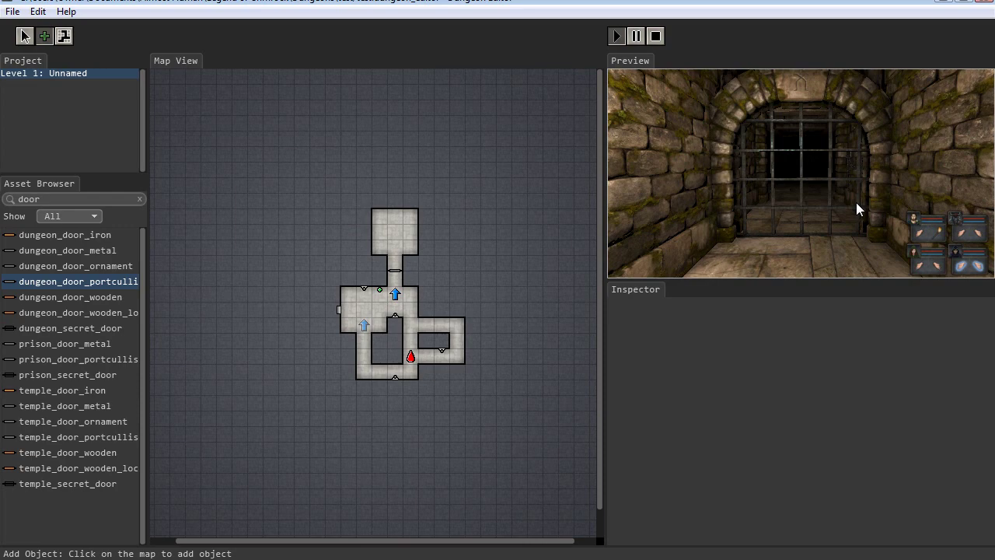
Walk up to the portcullis in the preview to inspect it, and step back out of the corridor.
key("w")
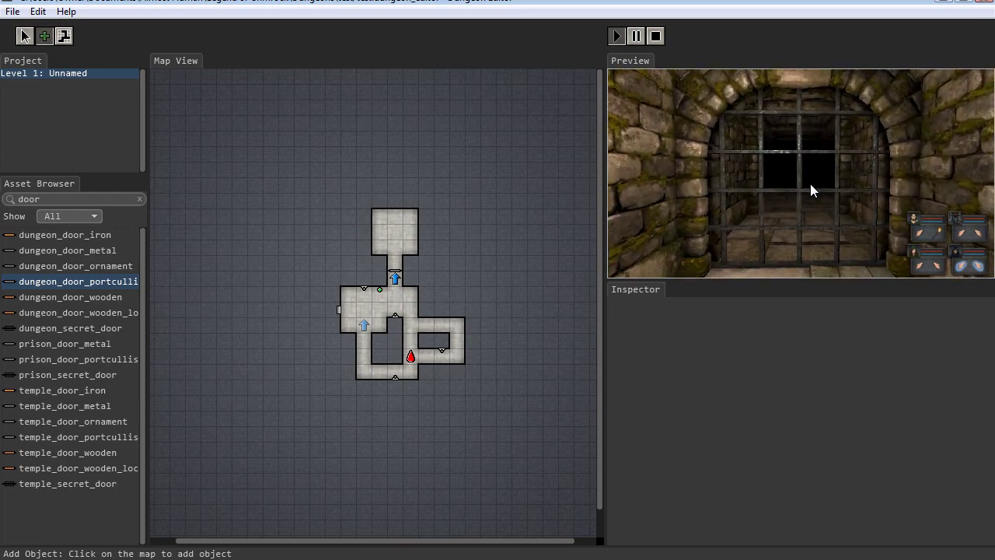
key("s")
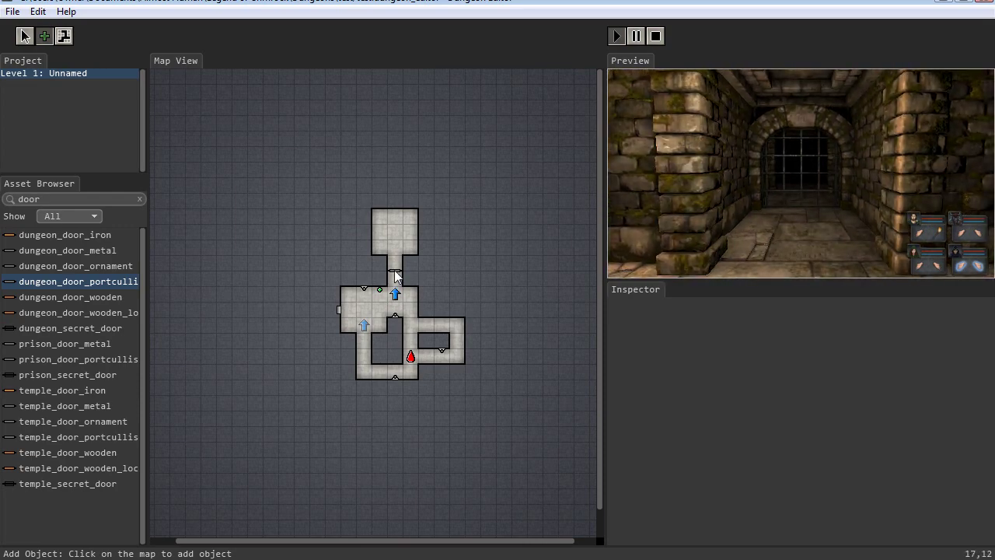
key("i")
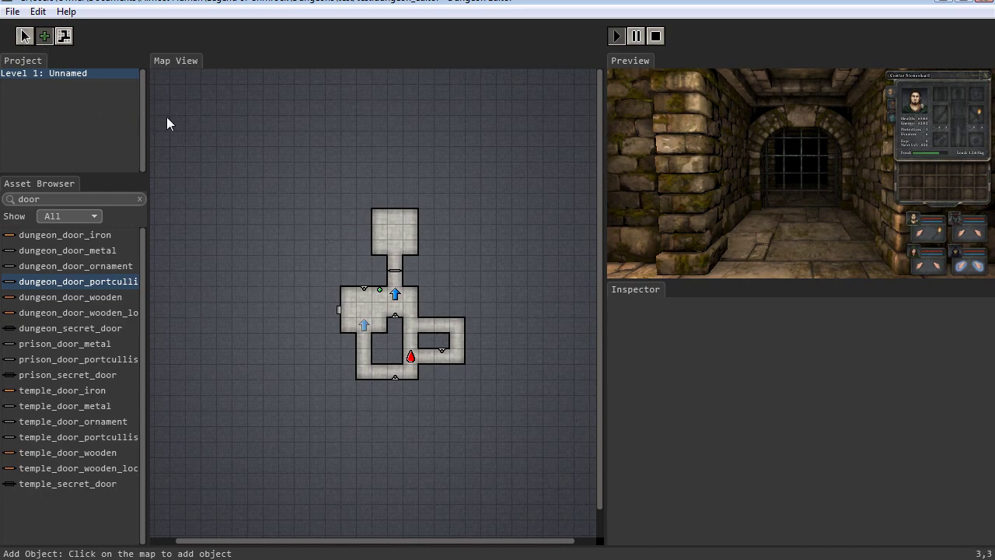
Delete the duplicate portcullises stacked at 17,13, keeping only dungeon_door_portcullis_1.
left_click(28, 36)
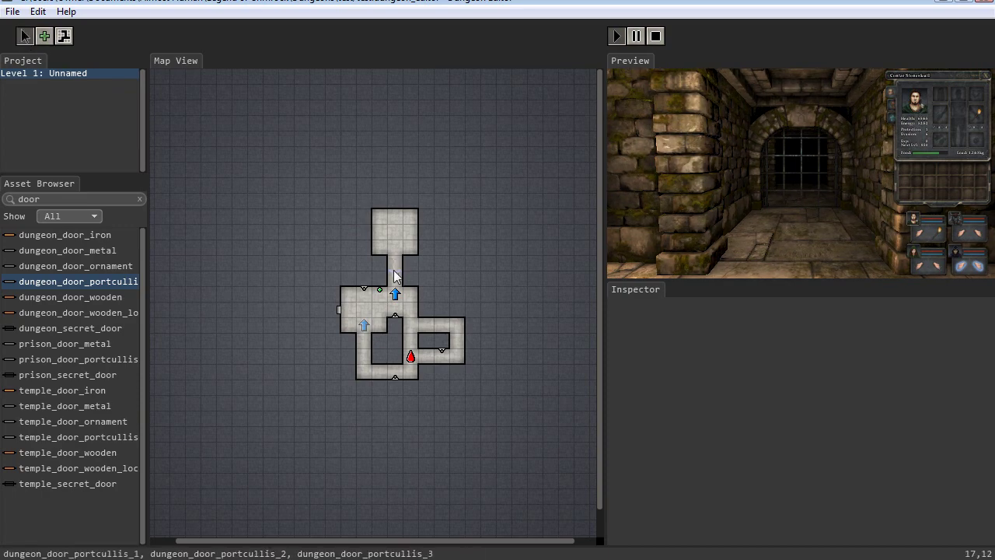
mouse_move(394, 275)
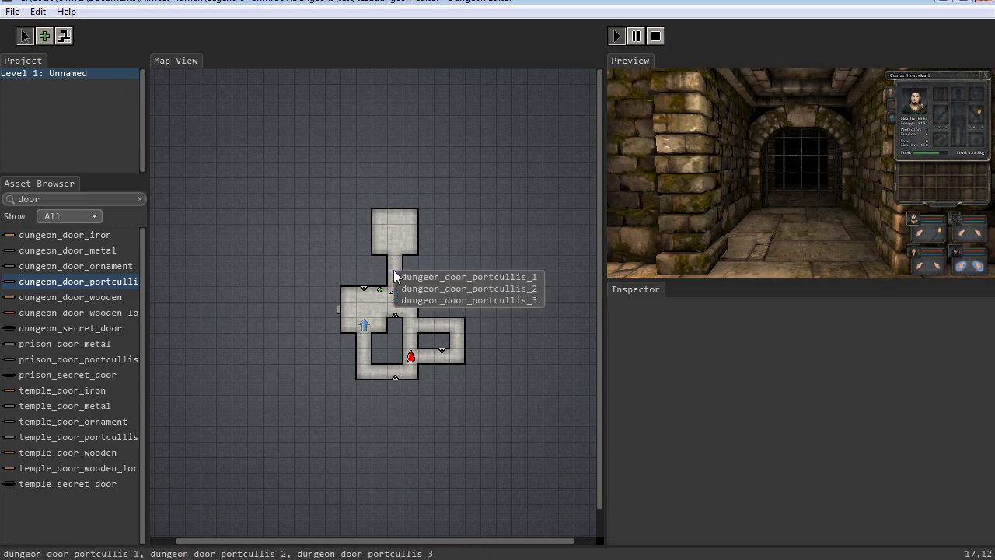
left_click(471, 301)
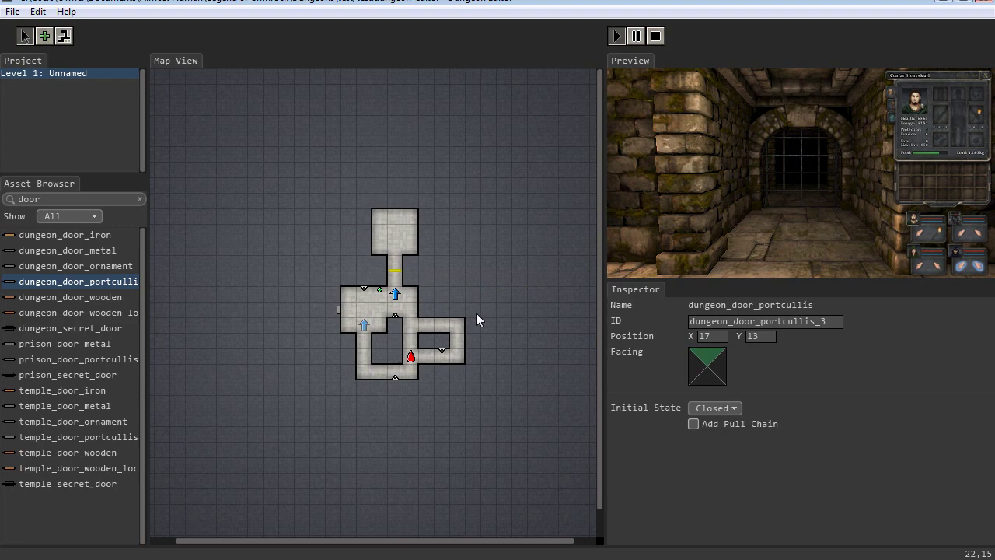
key("Delete")
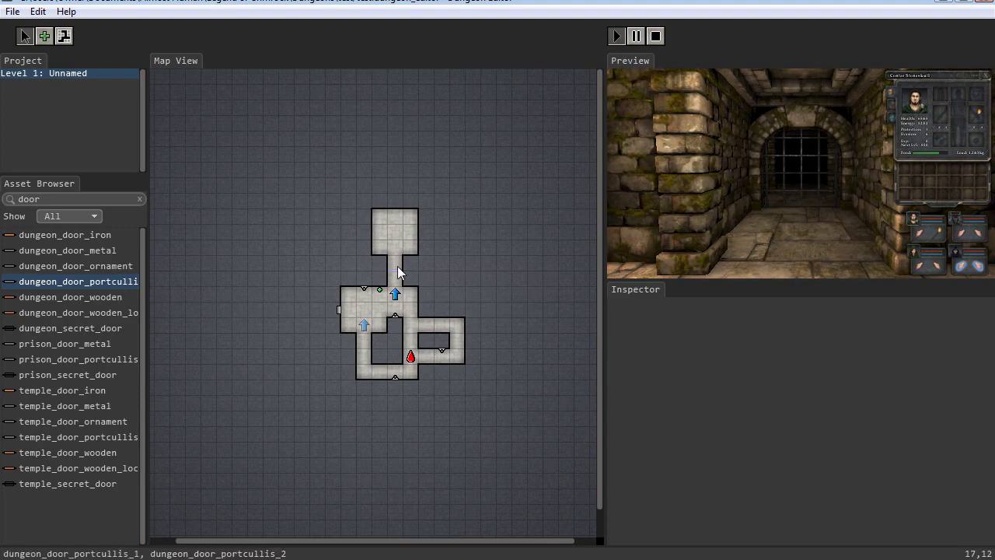
left_click(397, 272)
left_click(444, 286)
left_click(501, 309)
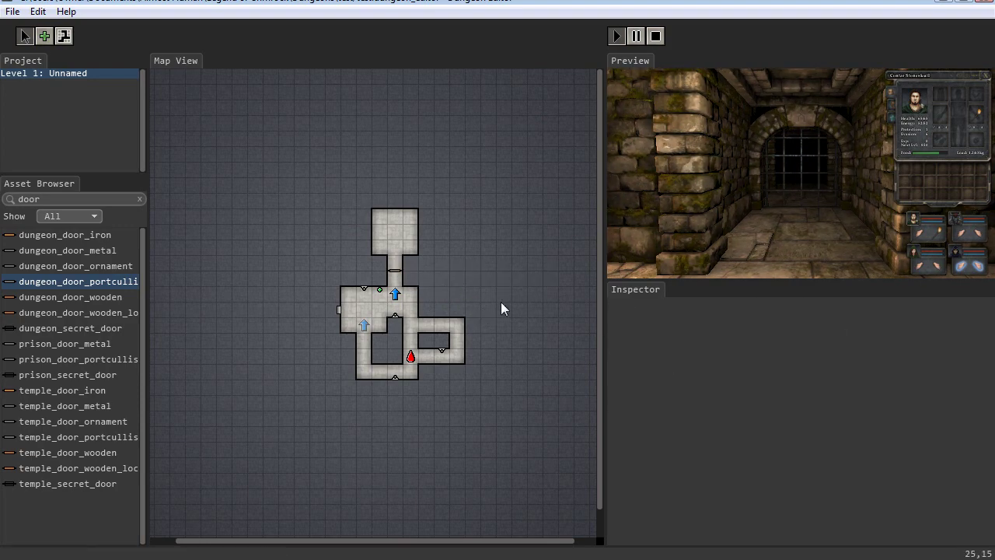
Move the remaining portcullis to the corridor entrance at 17,14 and inspect it in the preview.
left_click(394, 273)
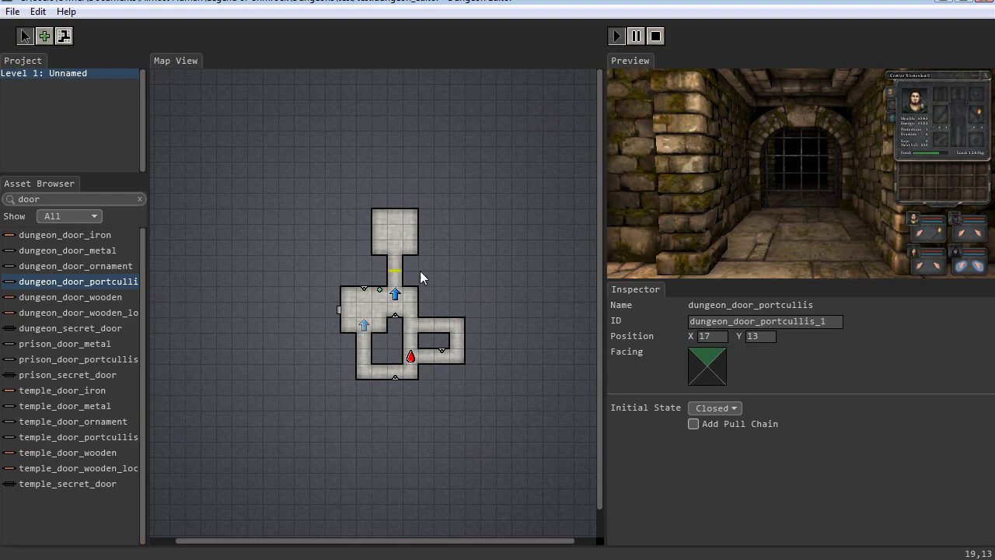
key("Down")
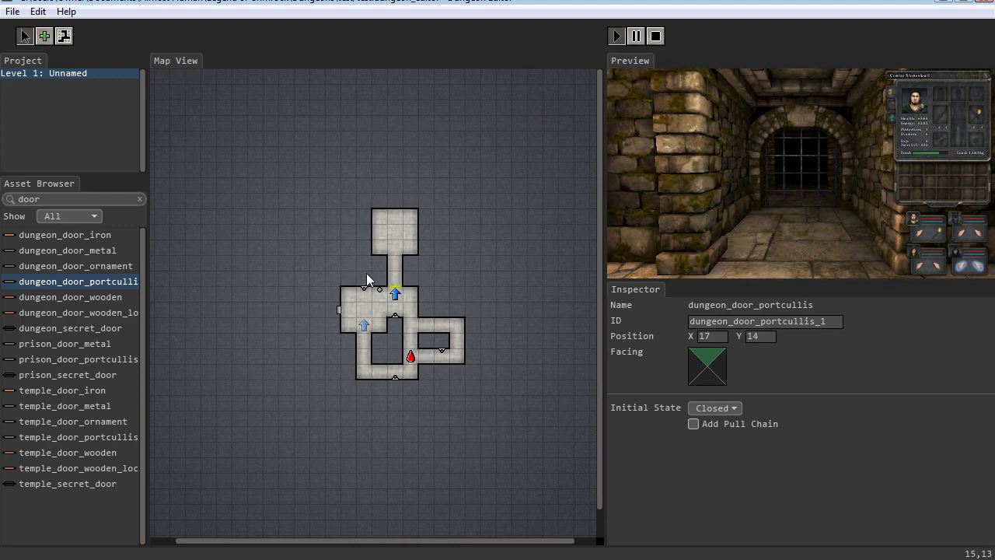
left_click(618, 36)
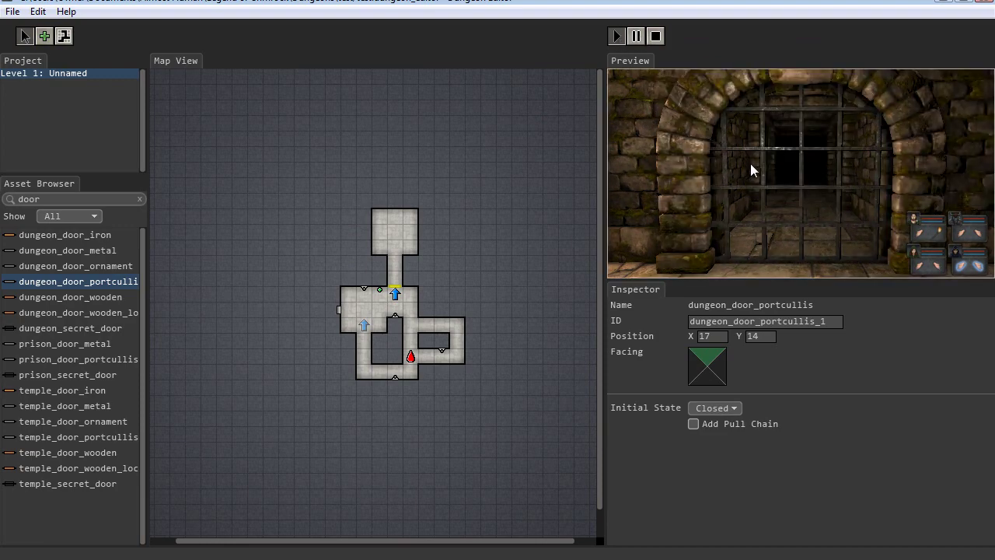
right_click_drag(751, 169, 770, 137)
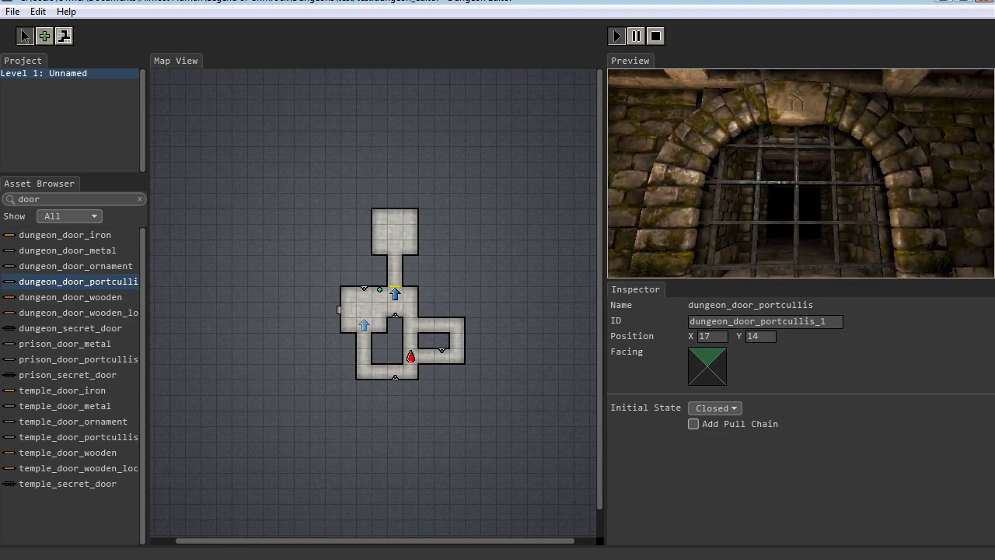
key("d")
key("a")
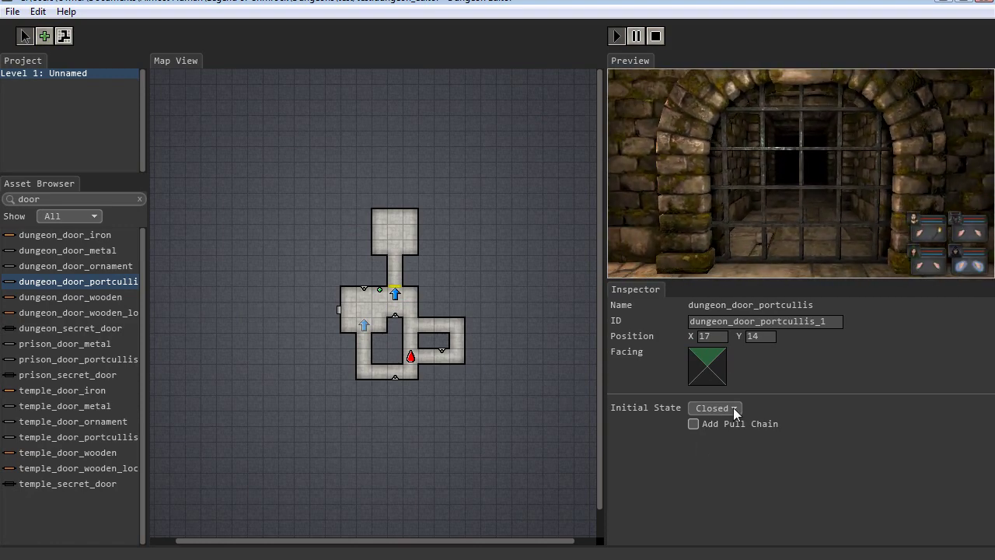
Add a pull chain to the portcullis at 17,14.
left_click(694, 424)
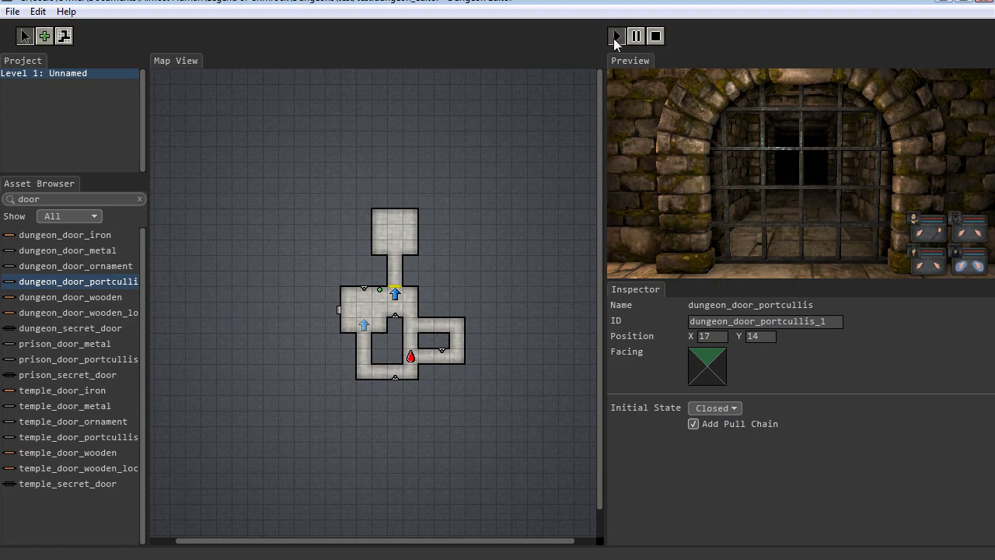
Open the portcullis at 17,14 with its pull chain in the preview and walk through into the corridor.
left_click(921, 171)
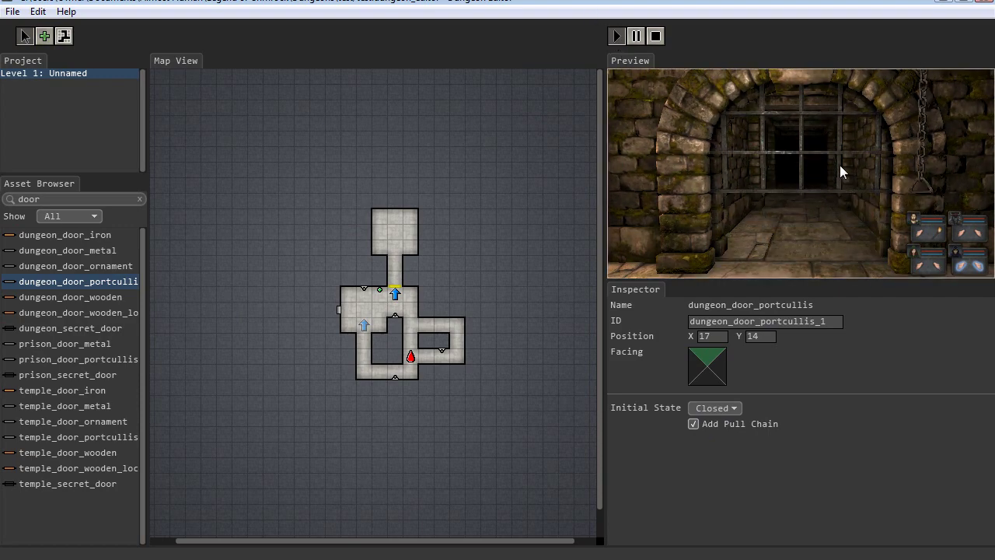
key("w")
key("w")
key("w")
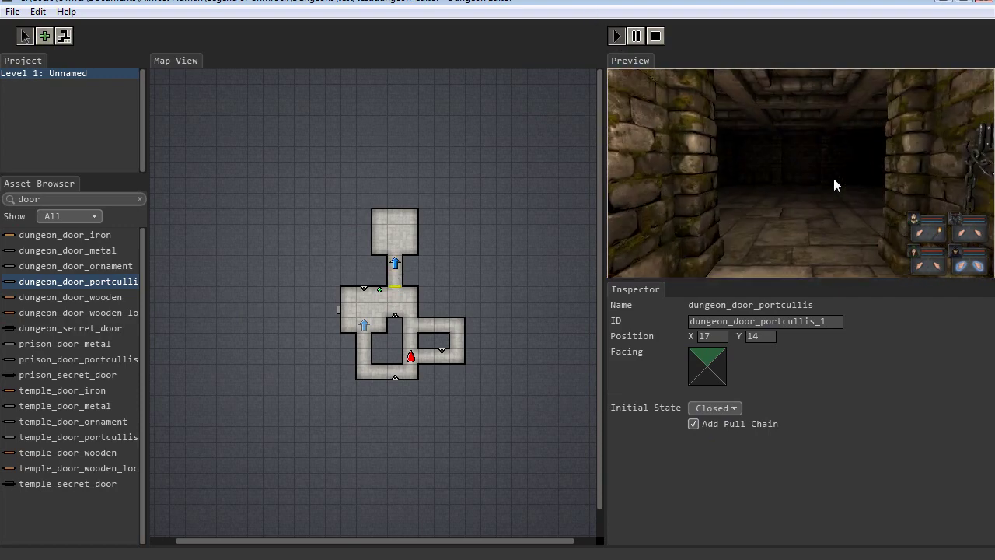
Turn around, walk back out of the corridor and close the portcullis with its pull chain.
key("q")
key("q")
key("w")
key("w")
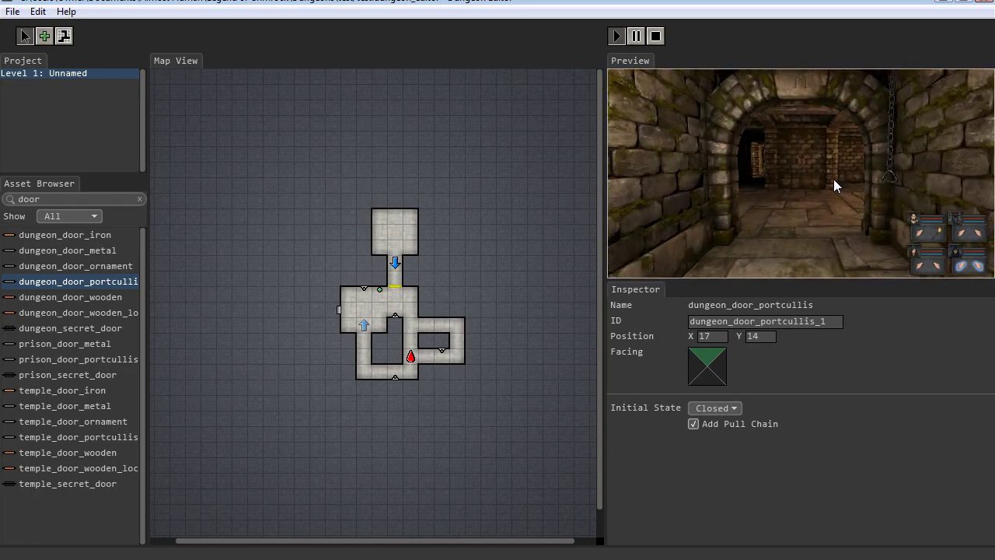
key("q")
key("q")
left_click(918, 173)
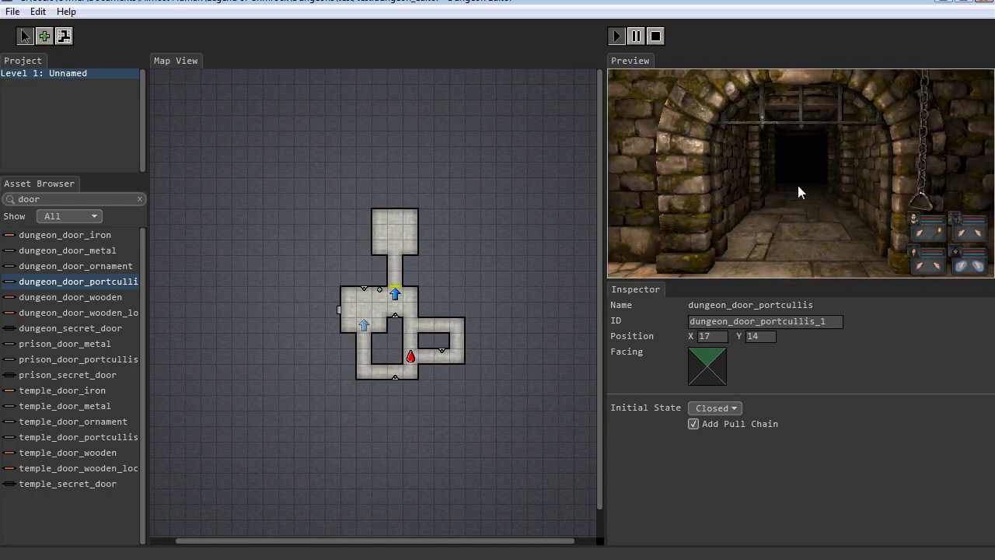
Copy the torch holder at 20,18 and paste it onto the north wall of the new room at 17,9.
left_click(442, 352)
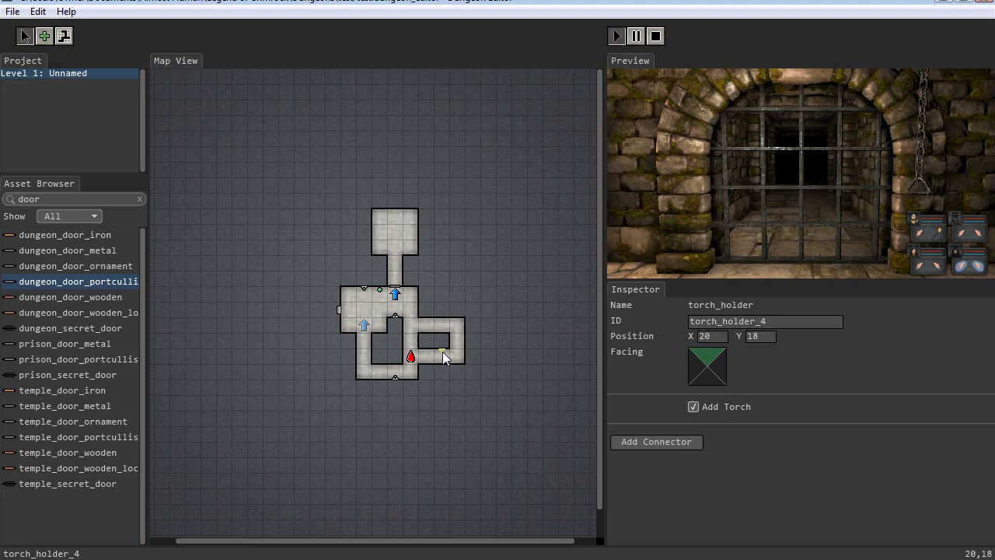
key("ctrl+c")
key("ctrl+v")
key("Up")
key("Up")
key("Up")
key("Up")
key("Up")
key("Up")
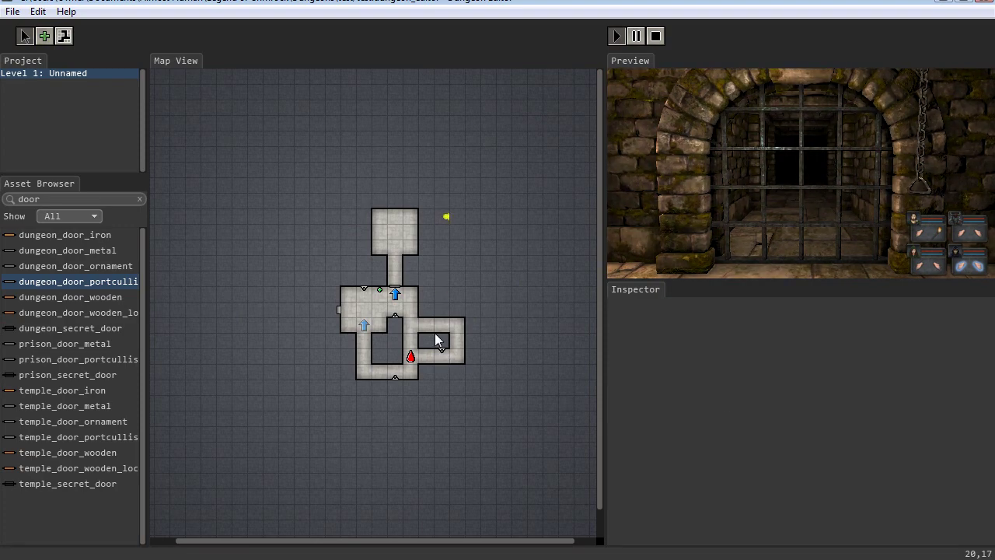
left_click(397, 213)
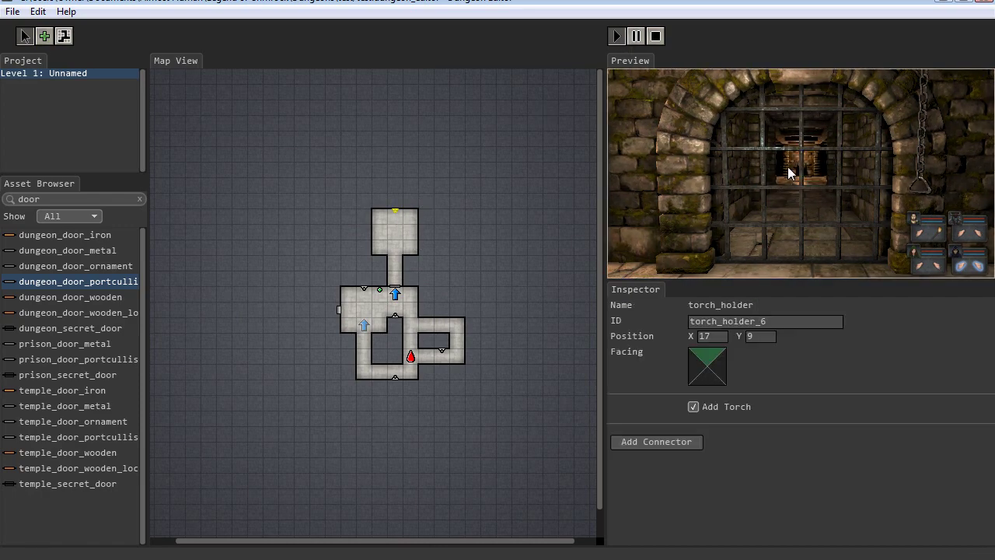
Remove the pull chain from the portcullis at 17,14 and restart the preview to check it.
left_click(919, 179)
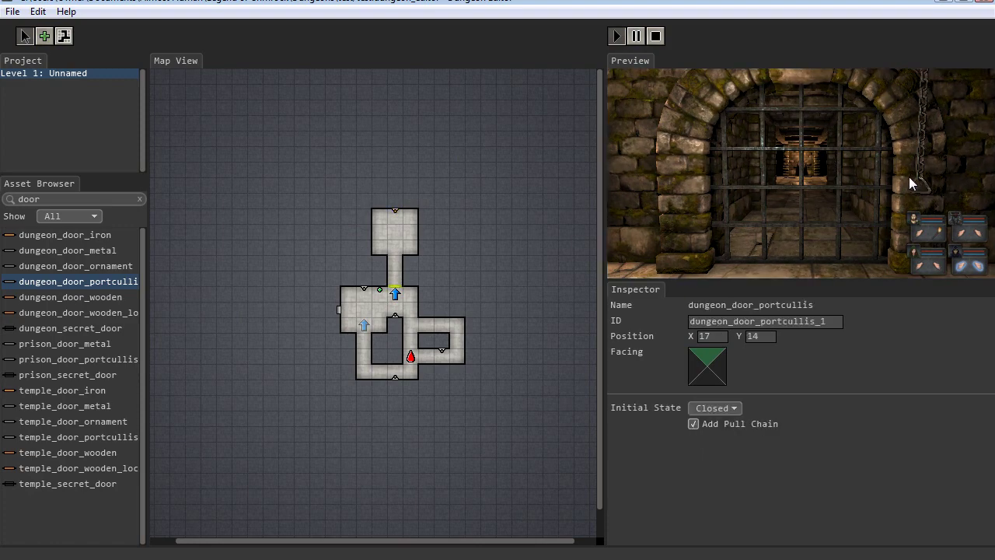
left_click(693, 424)
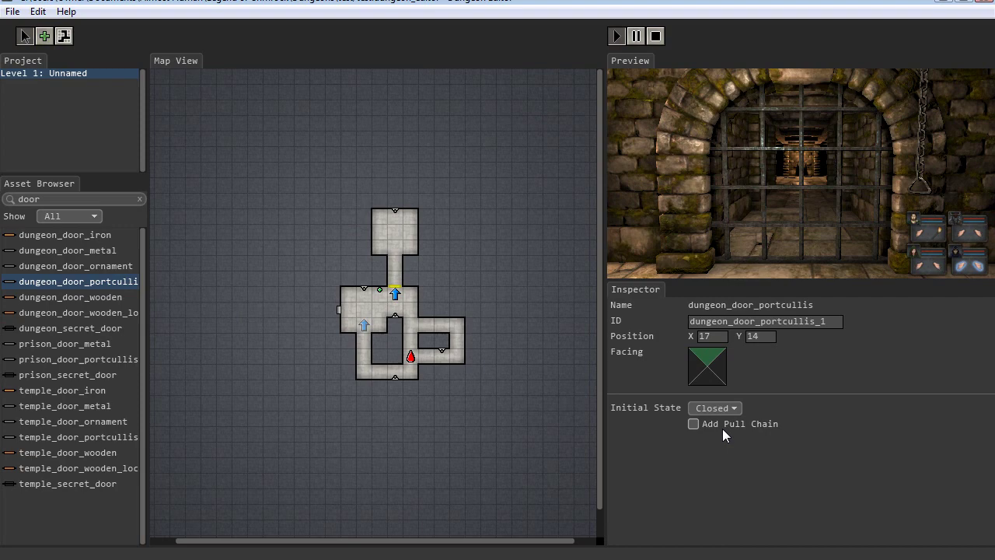
left_click(616, 36)
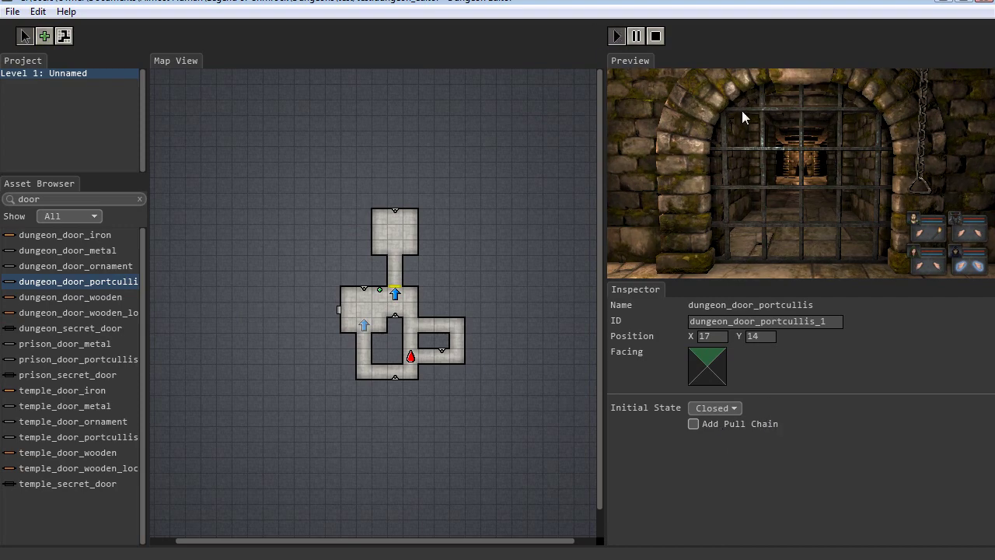
key("e")
key("q")
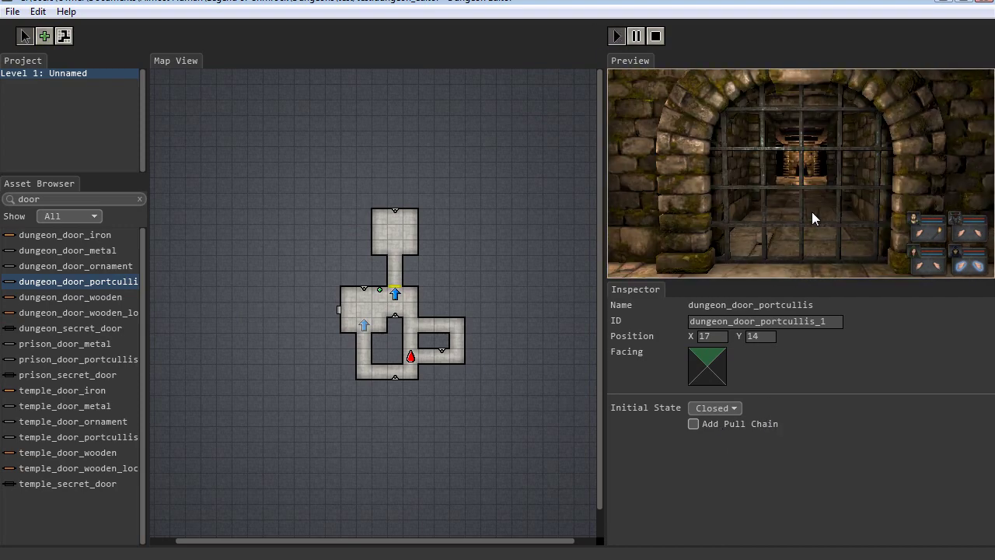
key("e")
key("q")
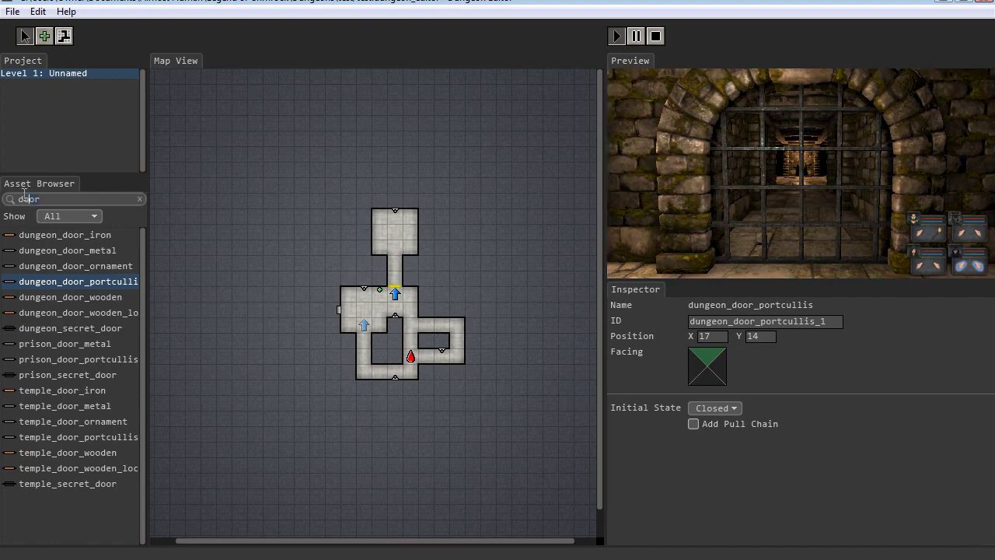
Find the dungeon_pressure_plate asset by searching for "plate", stop the preview and place the plate at 17,14 before the portcullis.
left_click_drag(101, 199, 12, 199)
type("plate")
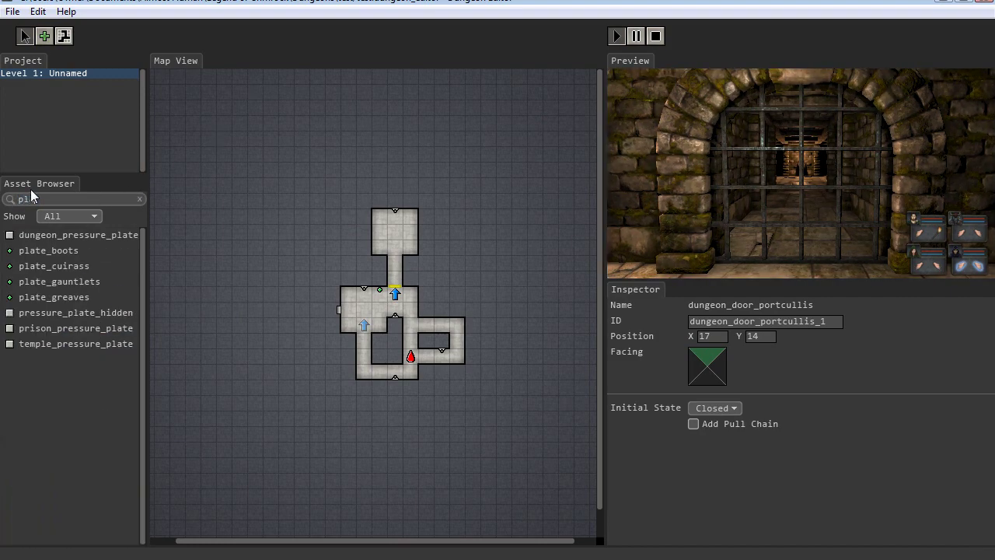
left_click(34, 232)
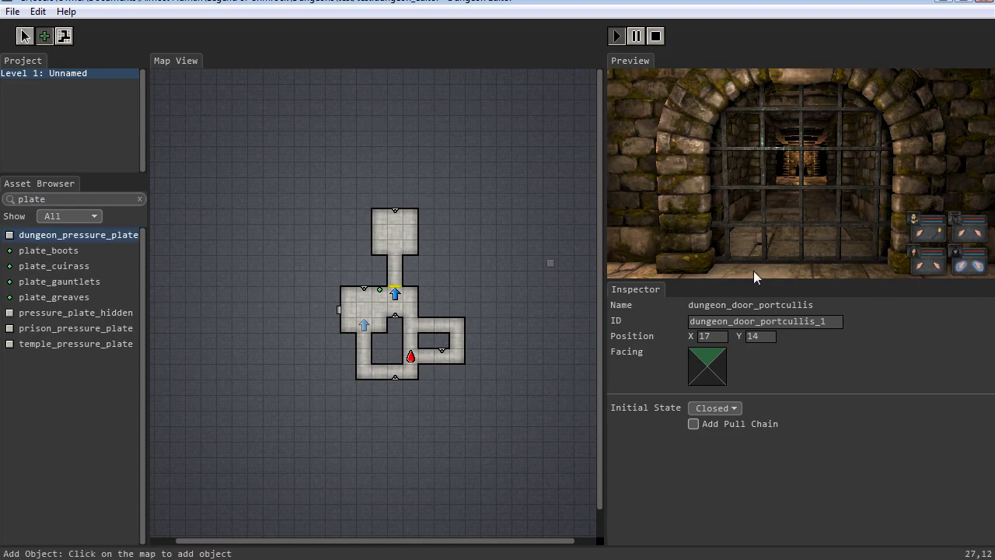
left_click(654, 37)
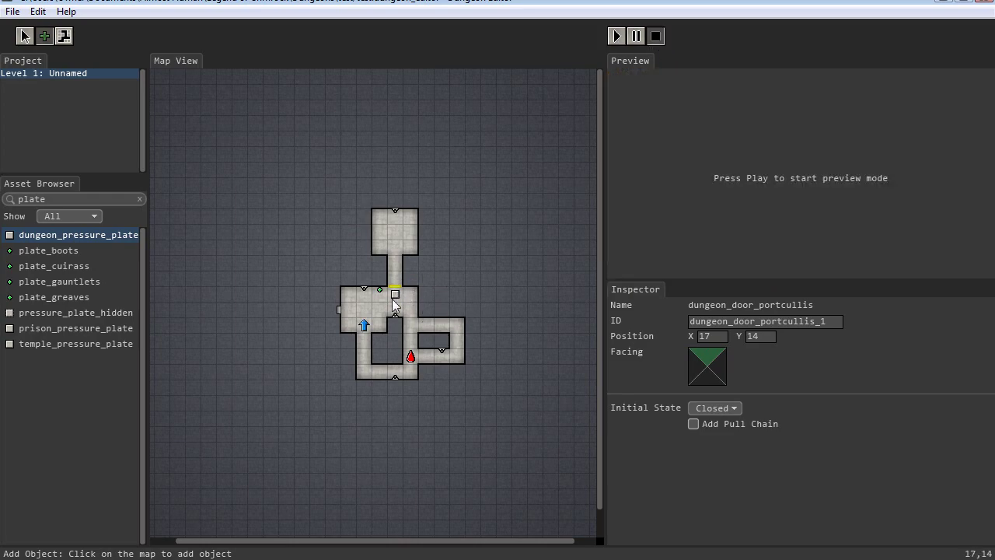
left_click(23, 36)
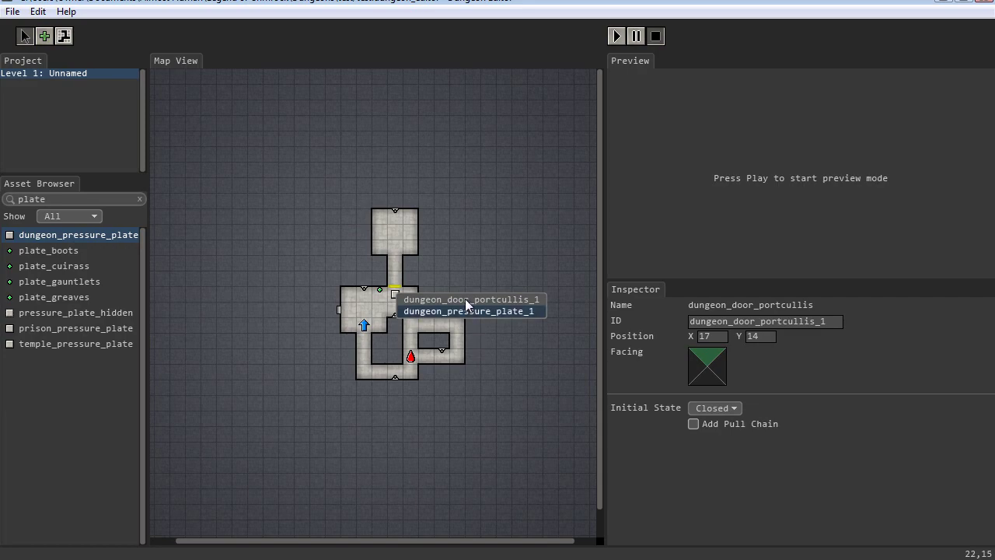
Select the pressure plate at 17,14 to examine its trigger options, and deselect it.
left_click(402, 129)
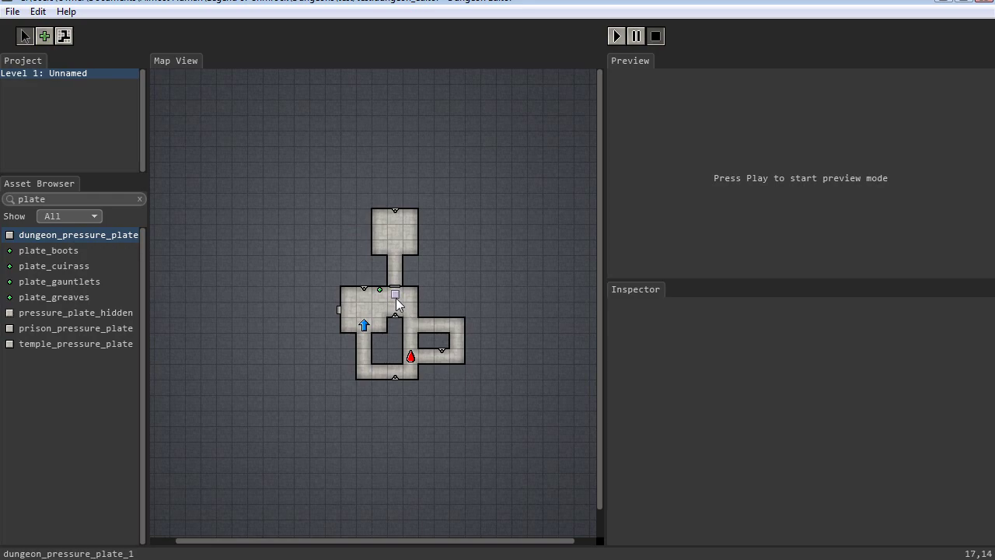
left_click(396, 294)
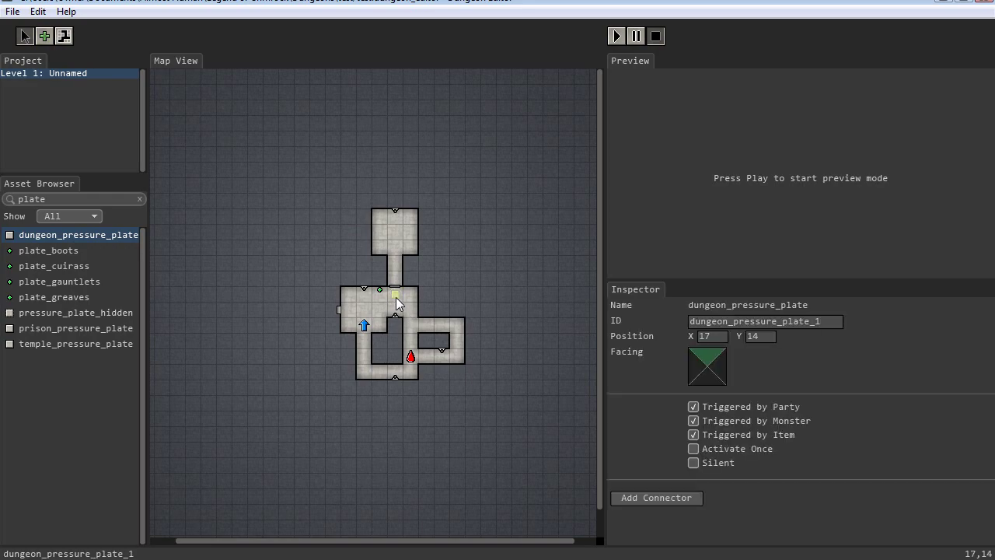
left_click(443, 250)
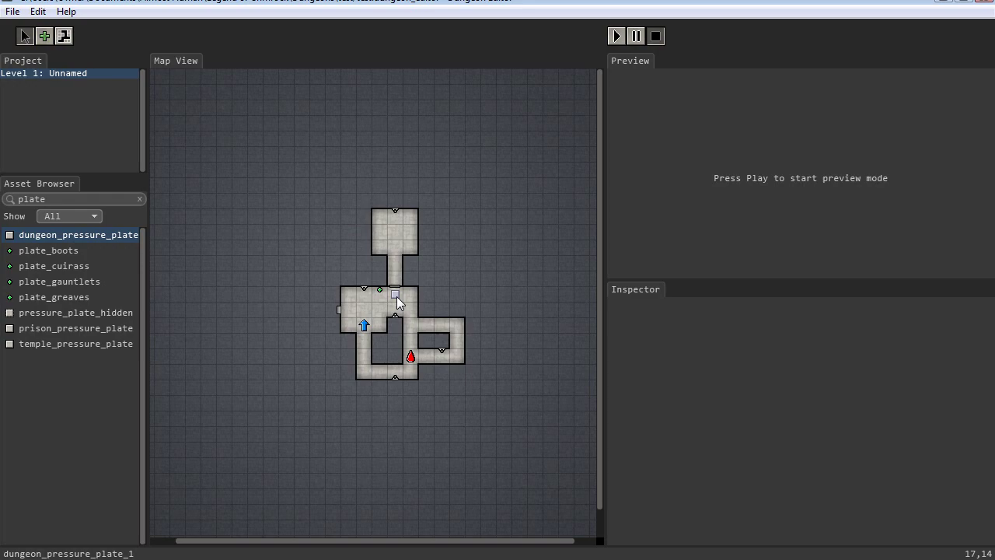
Add a connector to the pressure plate at 17,14 with dungeon_door_portcullis_1 as its target.
left_click(395, 295)
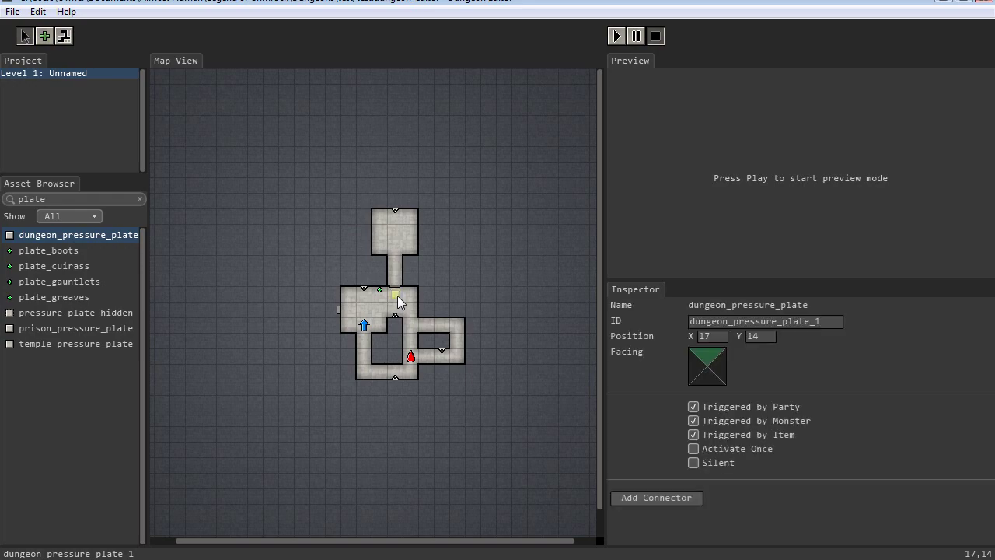
left_click(646, 496)
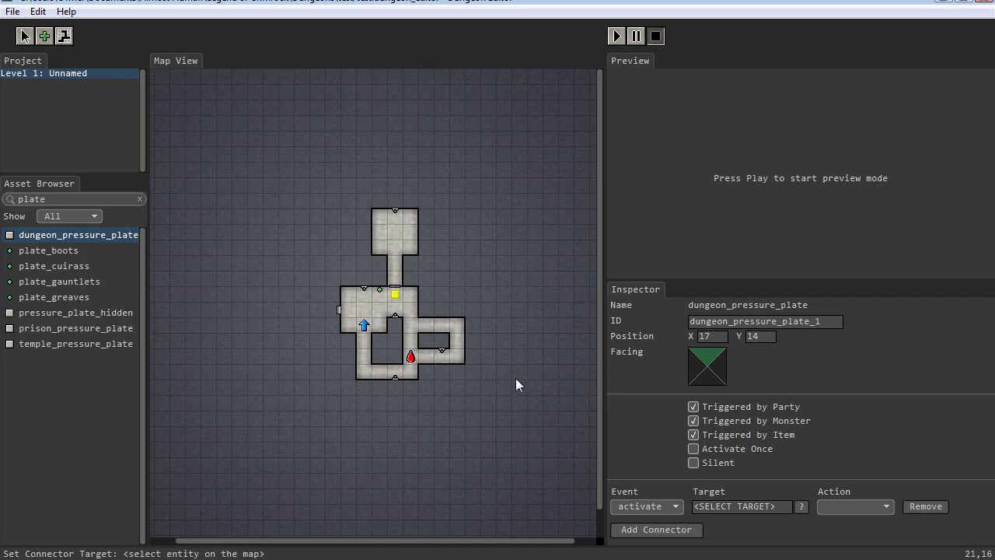
left_click(397, 288)
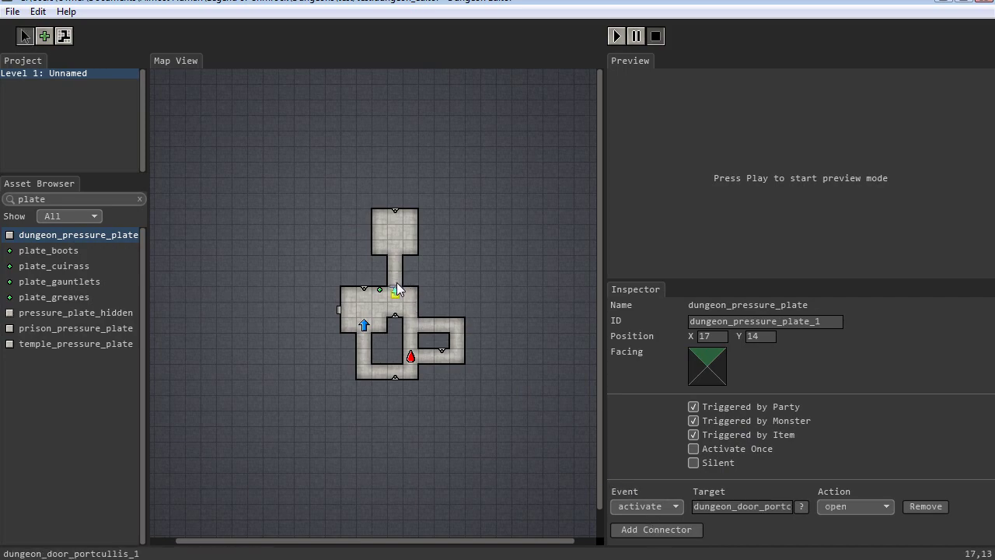
left_click(802, 506)
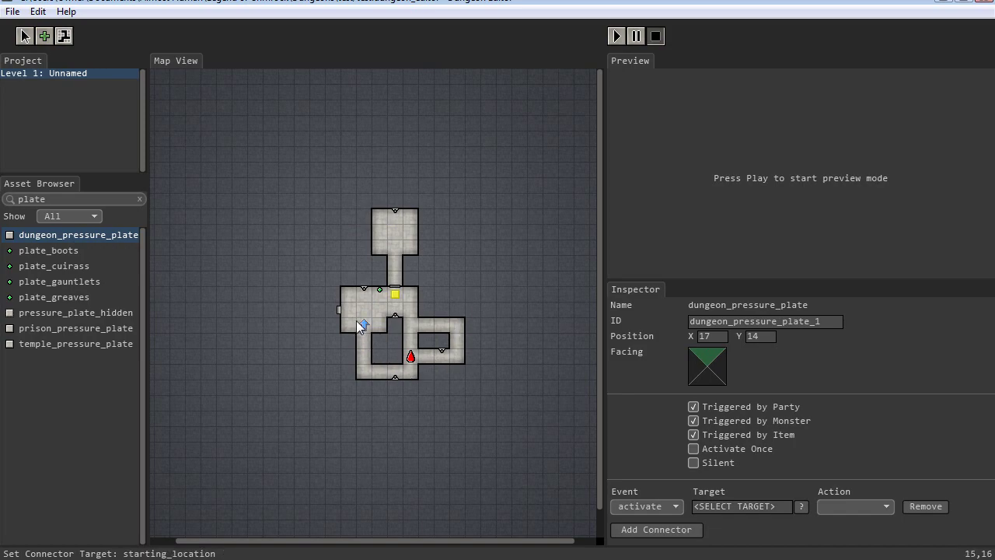
left_click(397, 294)
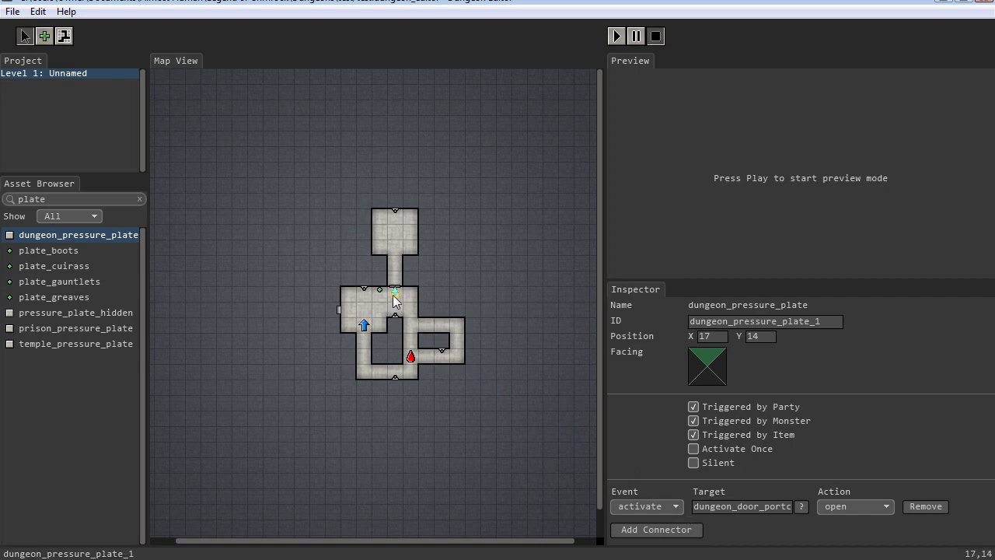
Review the connector's event and action choices, choosing activate as the event and open as the action.
left_click(674, 505)
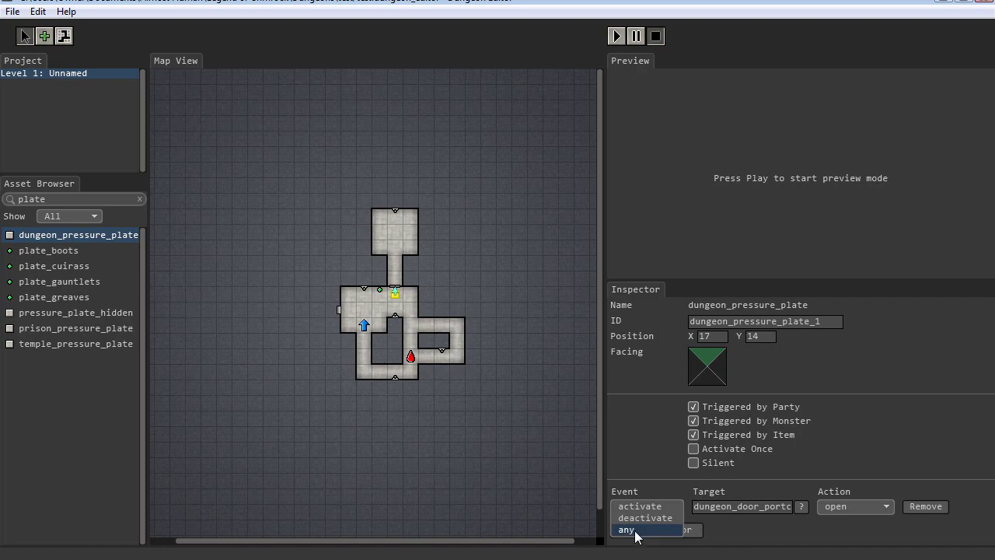
left_click(640, 506)
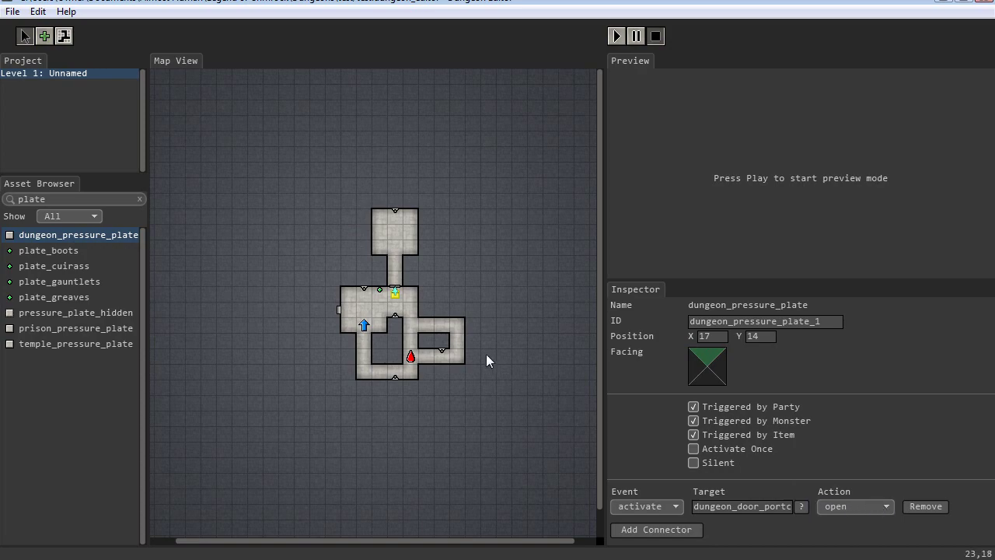
left_click(886, 510)
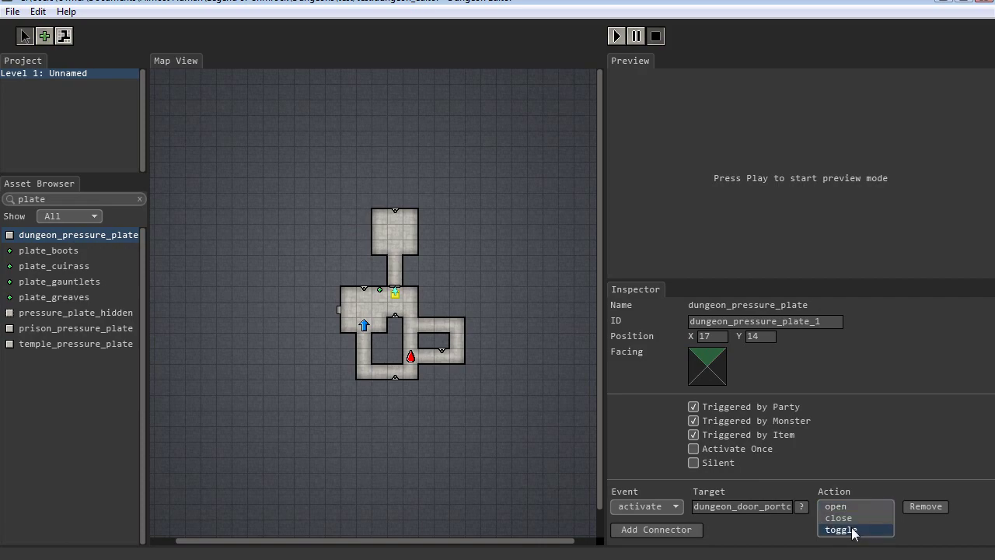
left_click(855, 506)
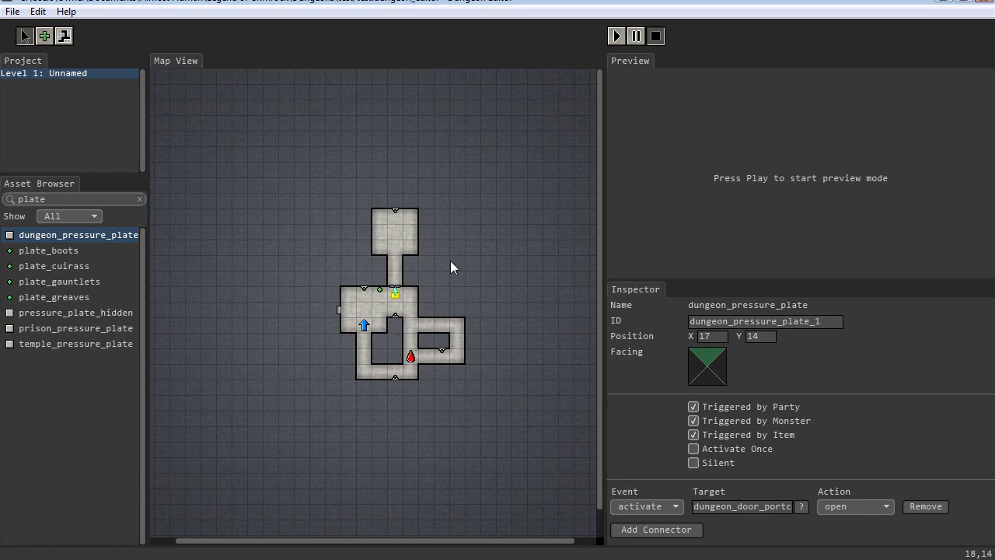
Run the preview full-screen and walk onto the pressure plate to test the portcullis.
left_click(615, 37)
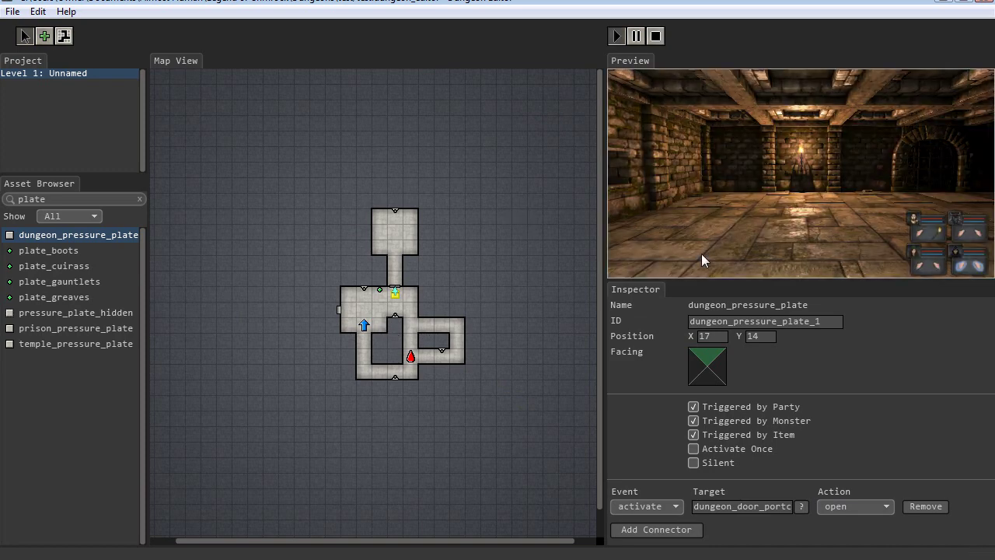
double_click(770, 214)
key("w")
key("e")
key("w")
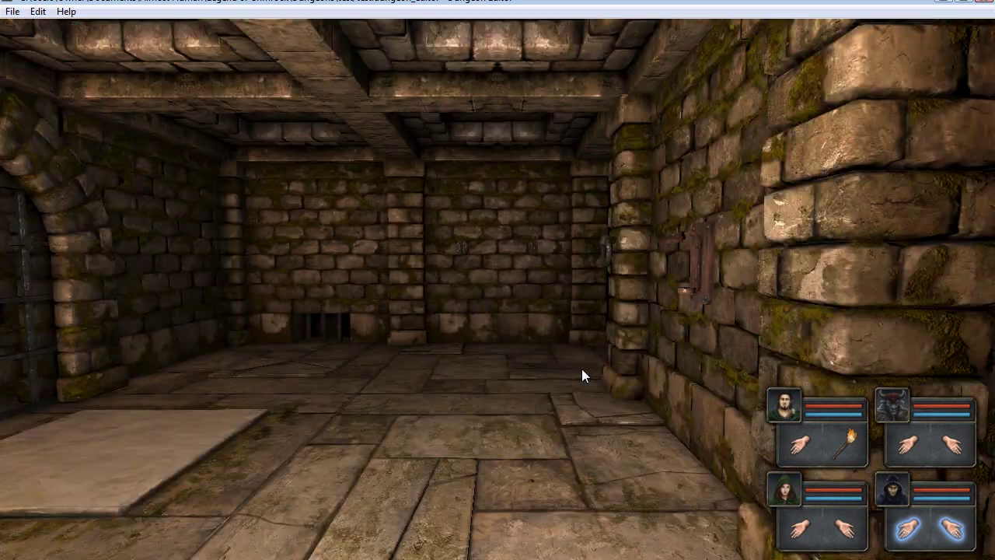
key("q")
key("w")
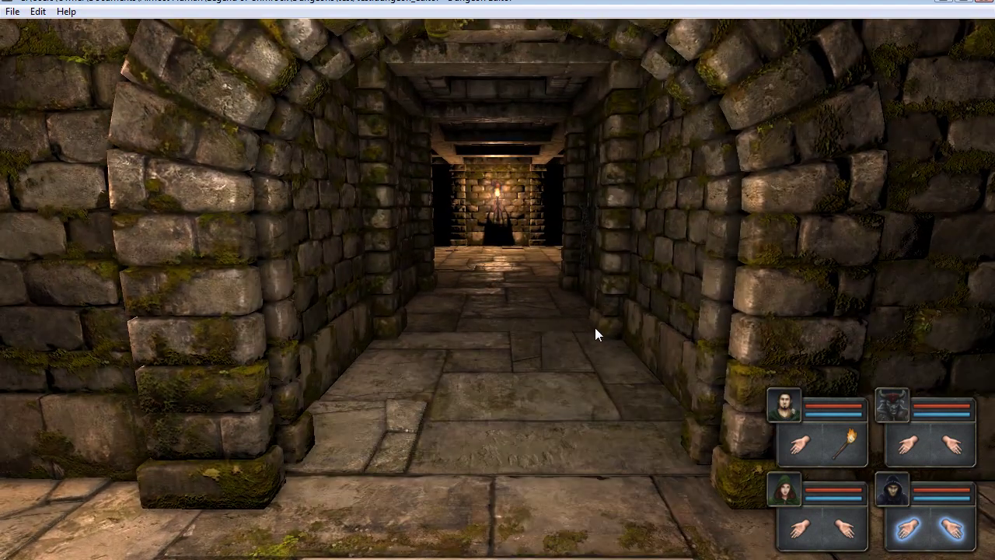
Walk through the portcullis and back, step on and off the pressure plate again, and leave the full-screen preview.
key("w")
key("e")
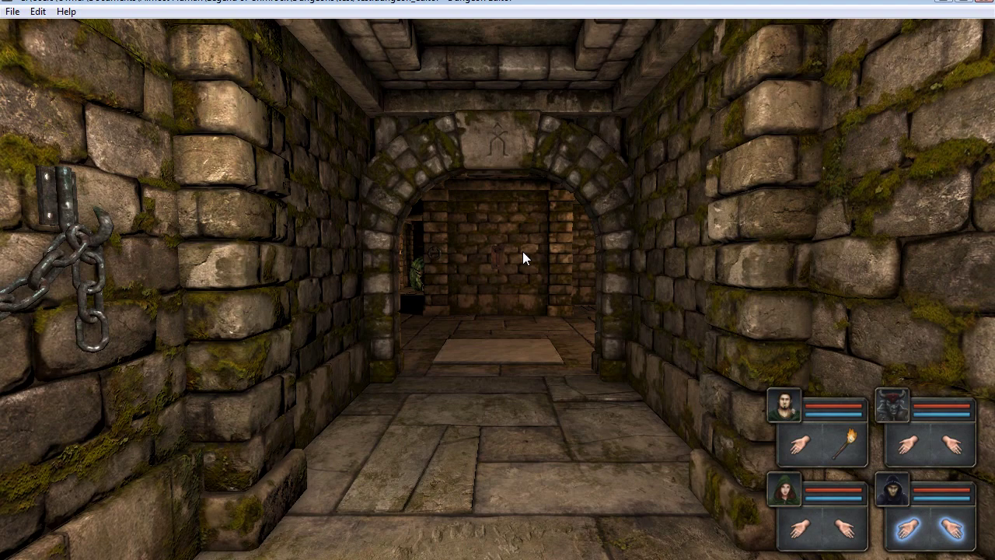
key("w")
key("w")
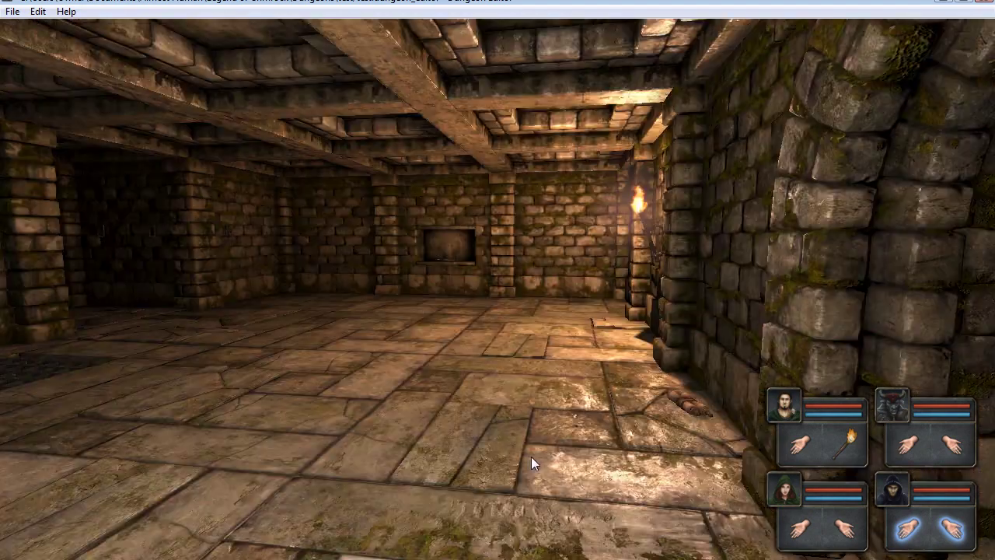
key("e")
key("s")
key("w")
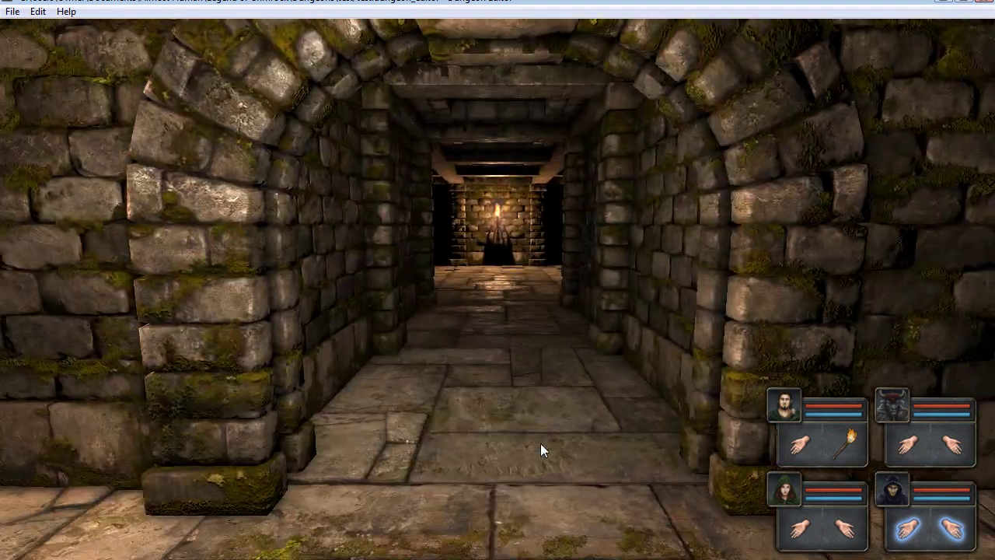
key("s")
key("Escape")
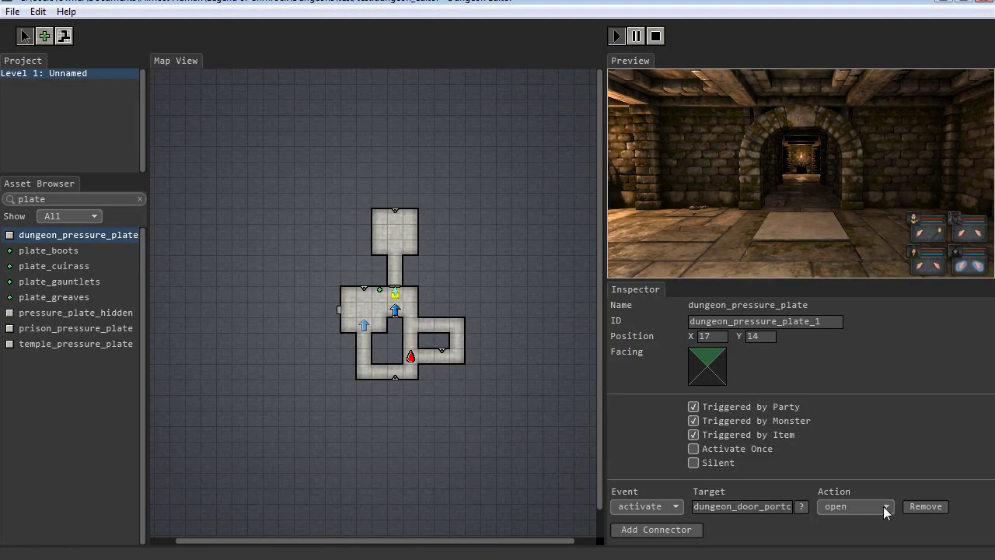
Set the pressure plate connector's action to toggle and test it in the full-screen preview by stepping on and off the plate.
left_click(844, 530)
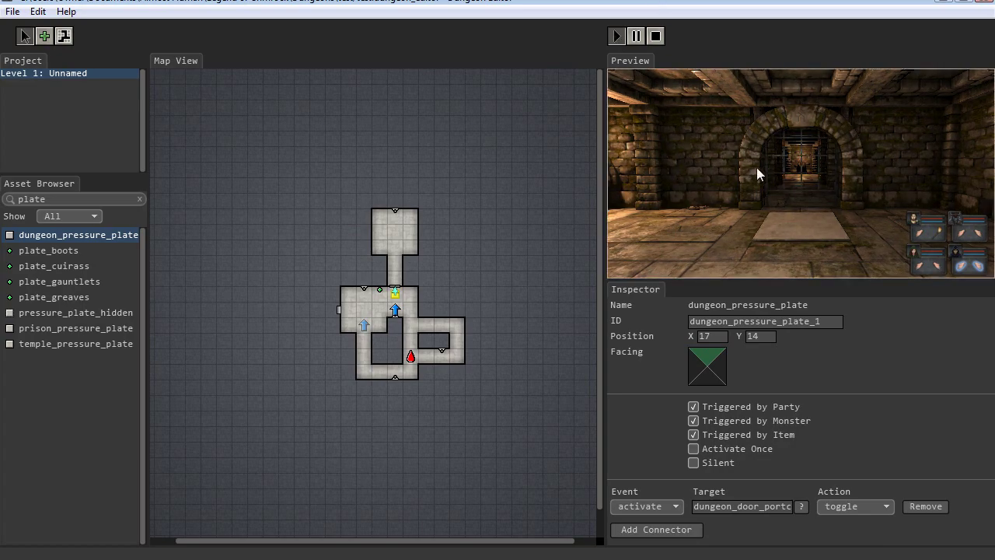
double_click(788, 185)
key("w")
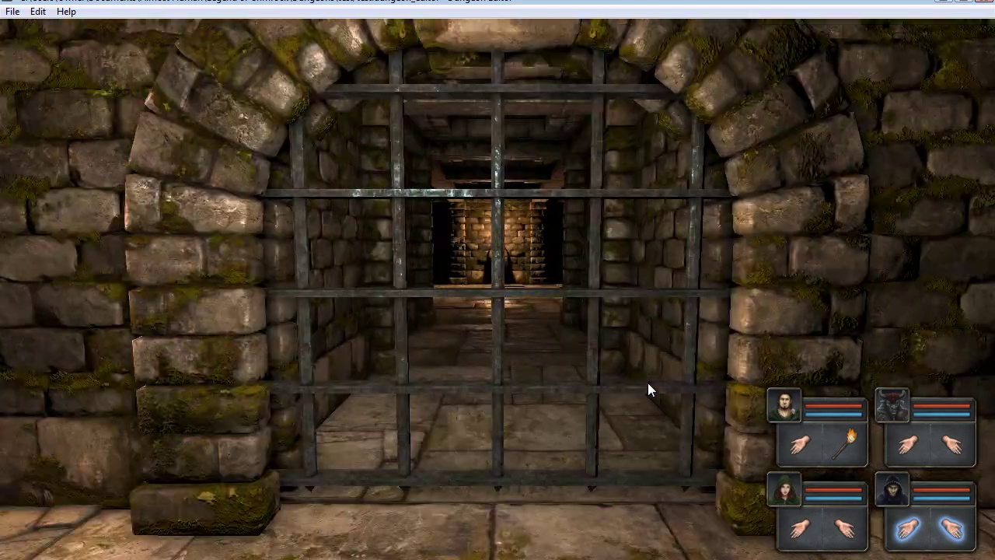
key("s")
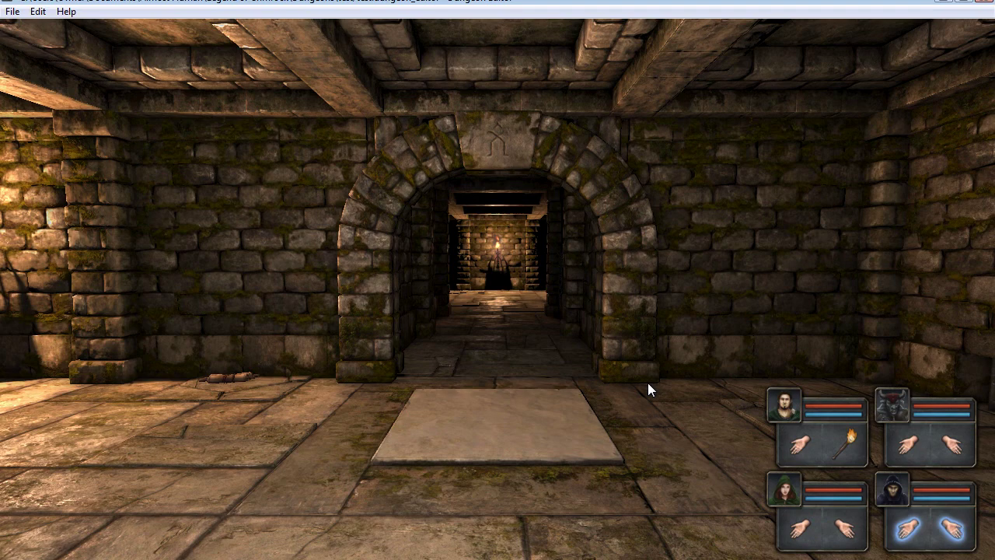
key("w")
key("s")
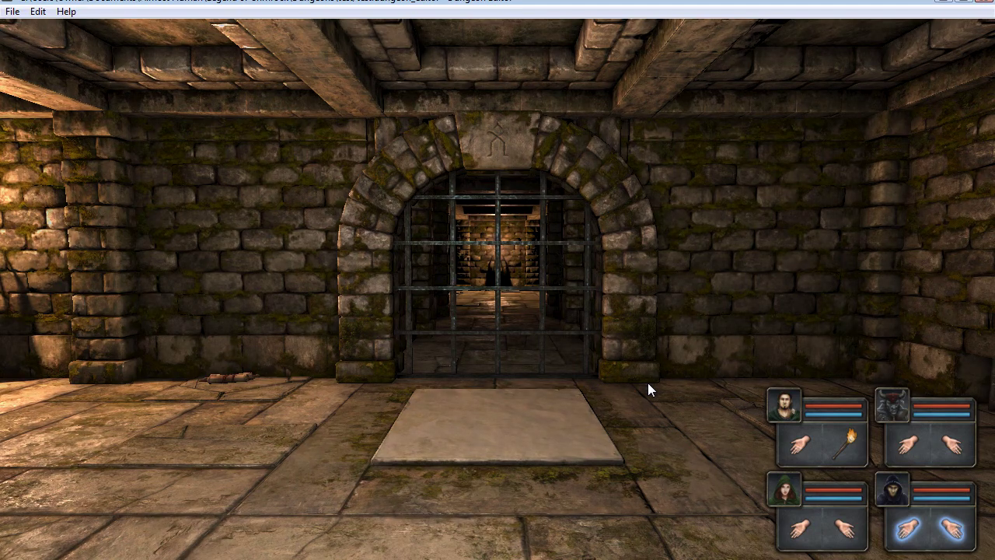
key("w")
key("Escape")
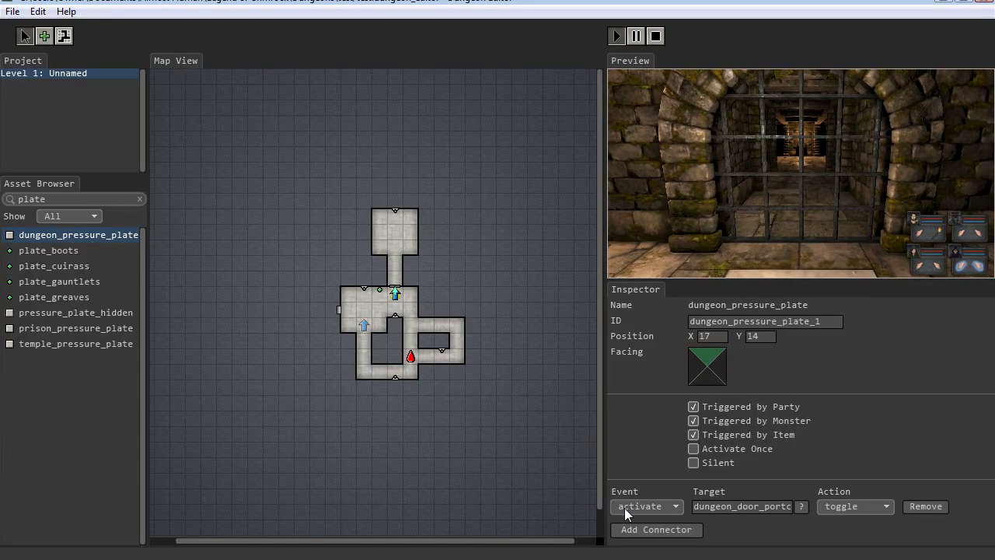
Set the connector's event to any and test the portcullis in the full-screen preview by repeatedly stepping on and off the plate.
left_click(674, 505)
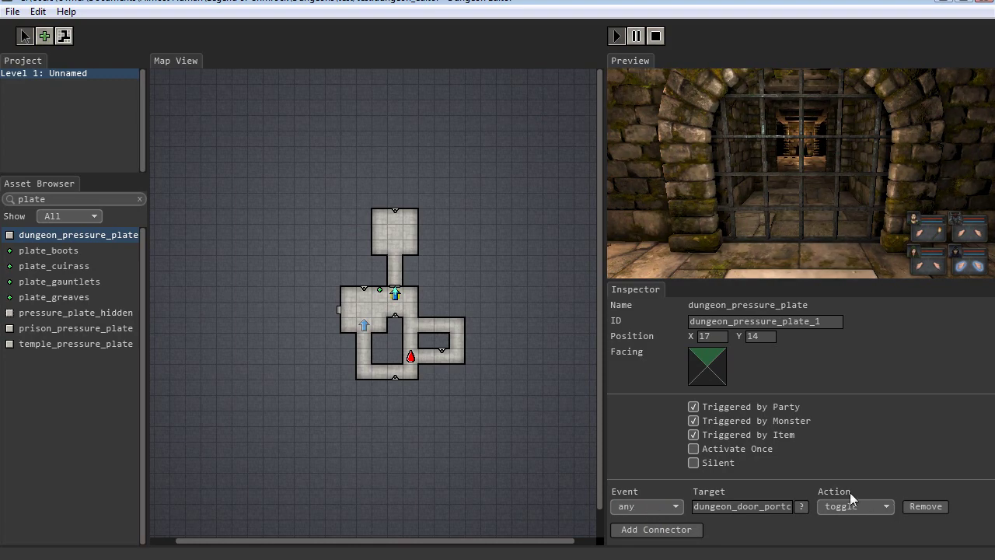
left_click(616, 36)
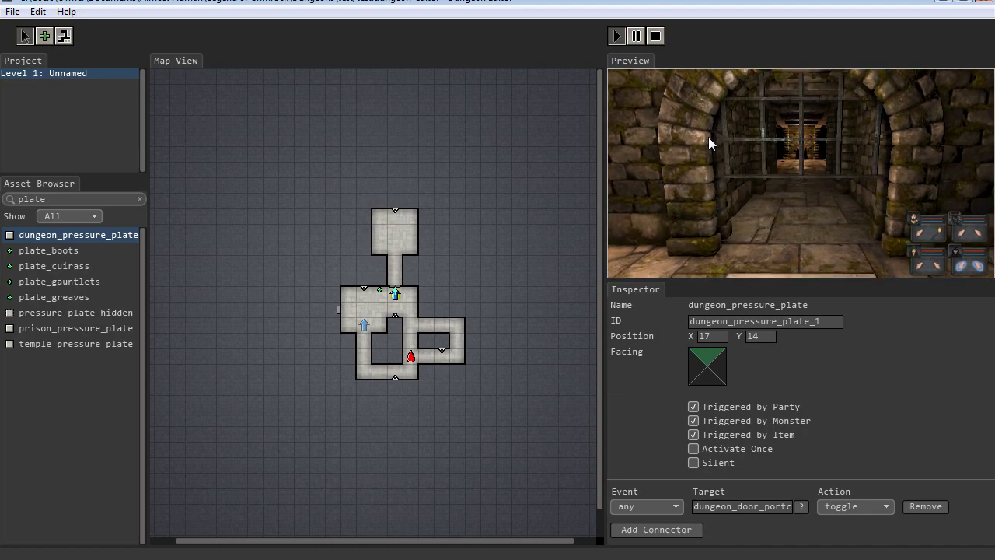
key("w")
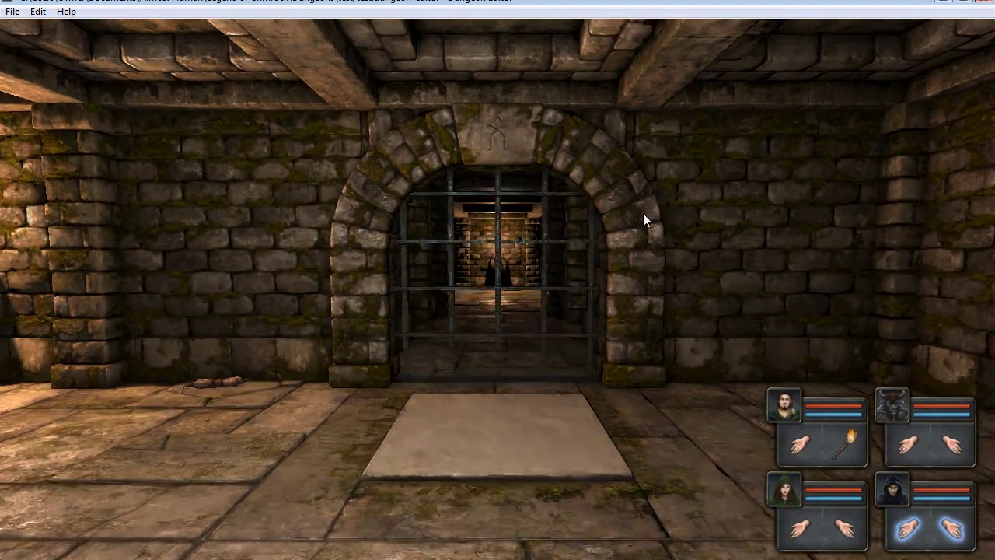
key("s")
key("s")
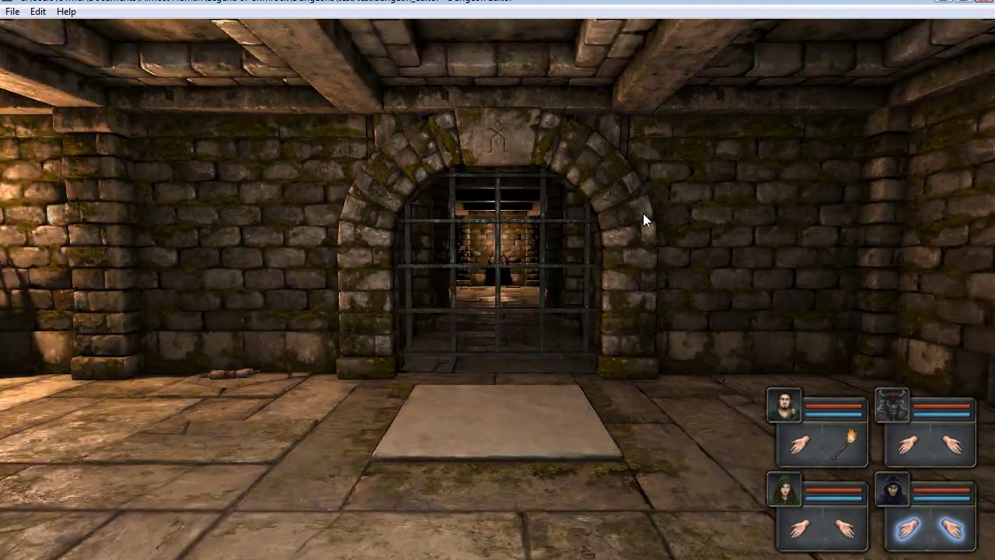
key("w")
key("w")
key("s")
key("s")
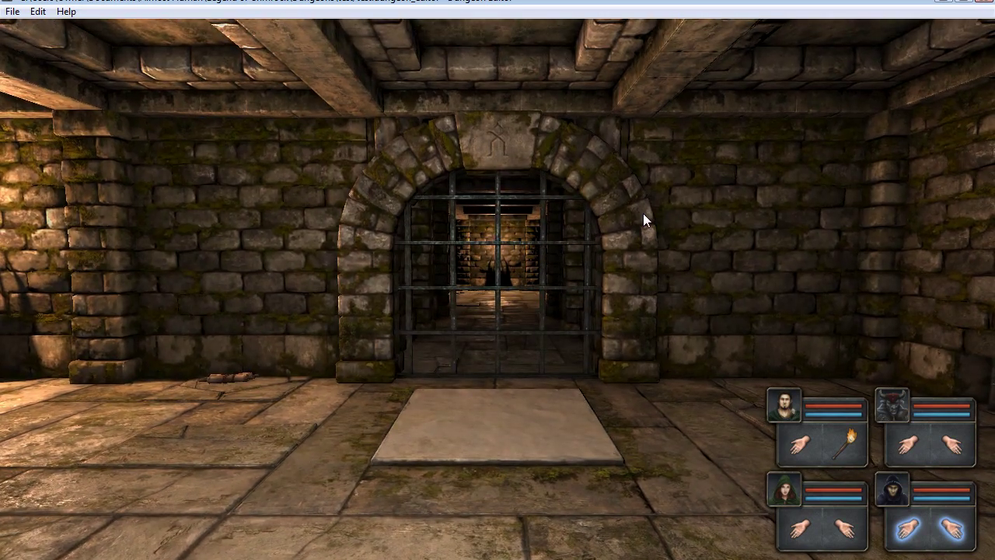
key("w")
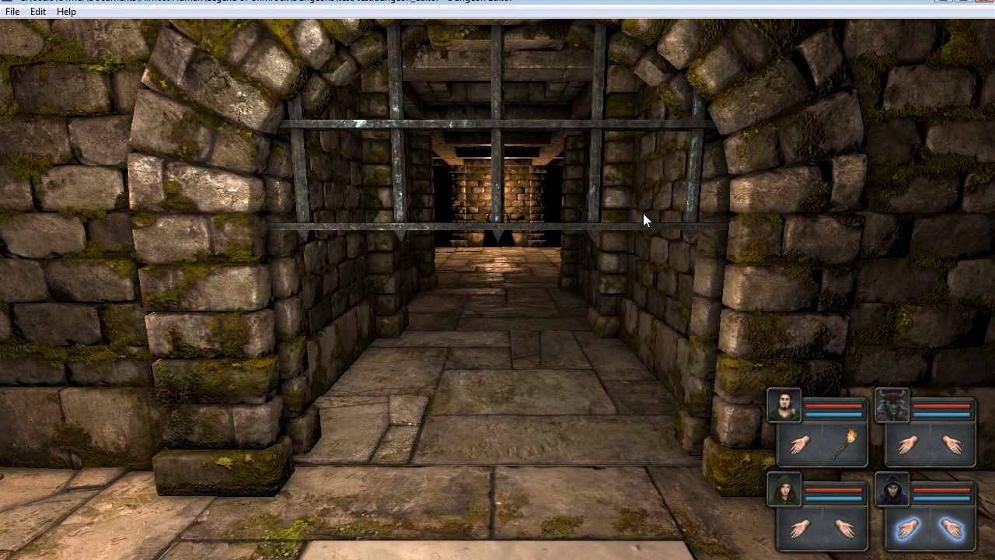
Walk through the open portcullis, turn around and drop the first champion's torch onto the pressure plate.
key("w")
key("q")
key("q")
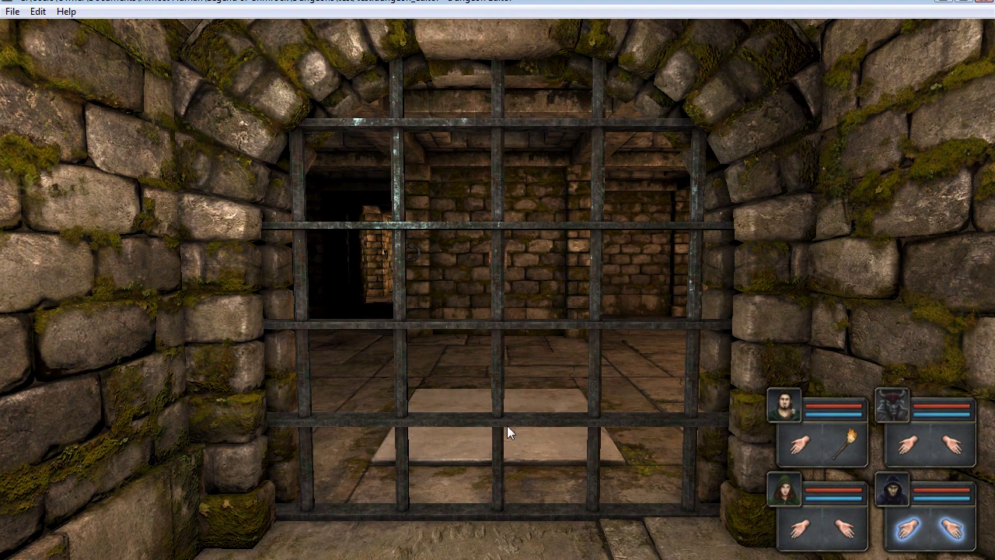
left_click(846, 446)
left_click(542, 443)
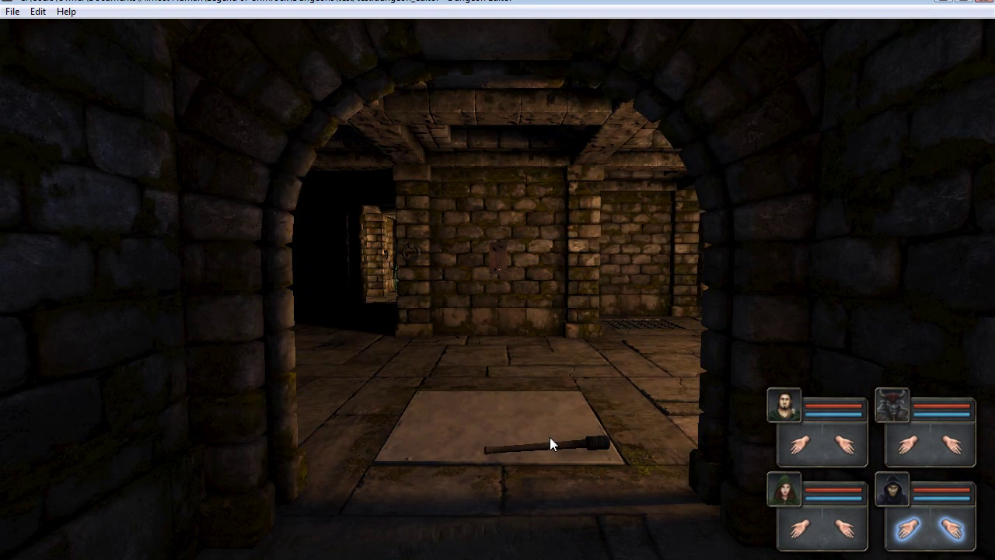
Return to the plate, put the Everburning Torch back in the first champion's hand, step off and leave the full-screen preview.
key("w")
key("e")
key("e")
left_click(410, 542)
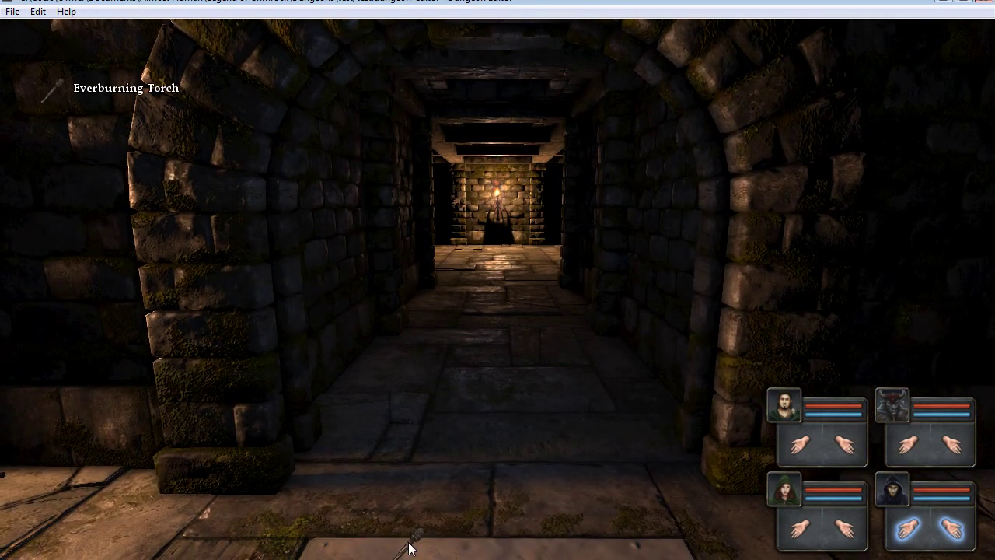
left_click(848, 444)
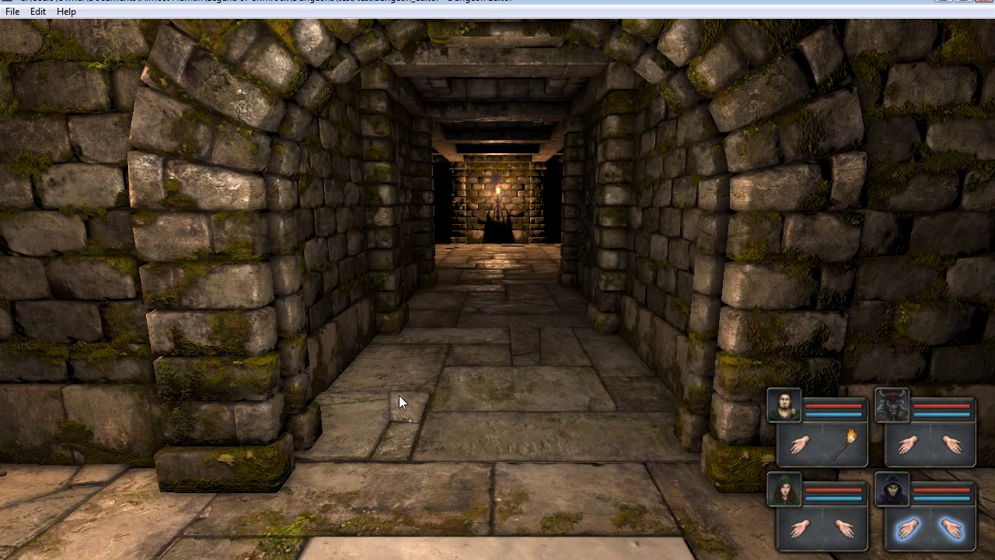
key("s")
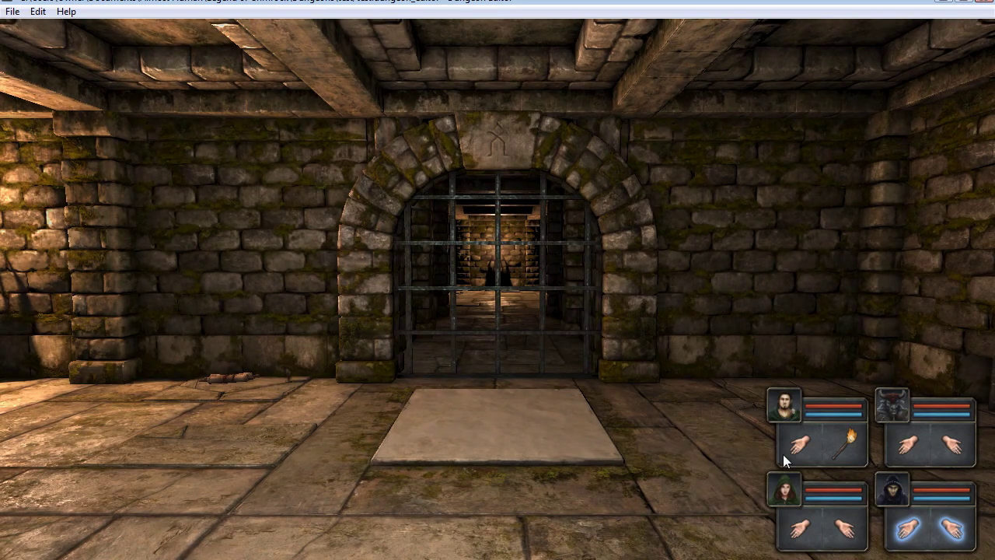
key("Escape")
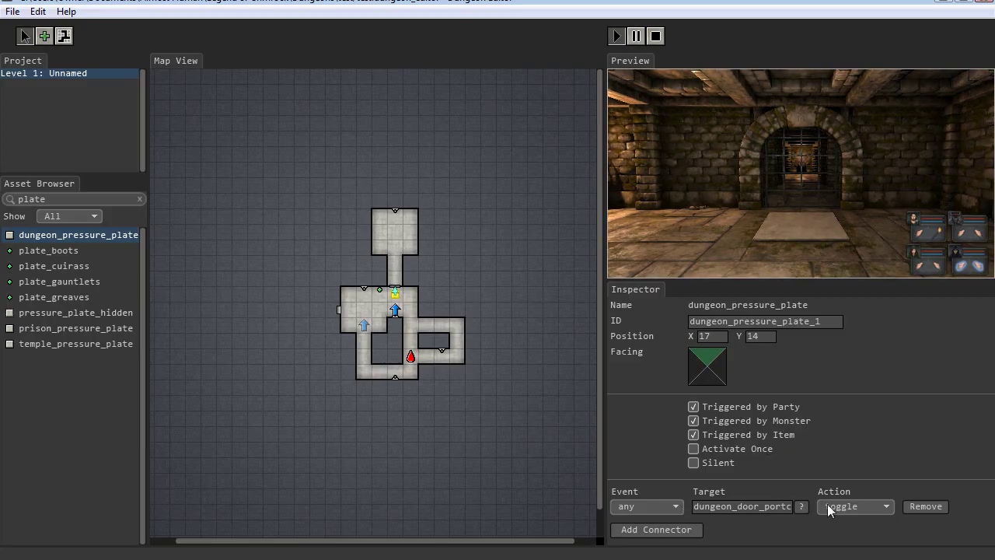
Set the plate connector's event to deactivate and its action to close, and set the portcullis's initial state to Open.
left_click(675, 508)
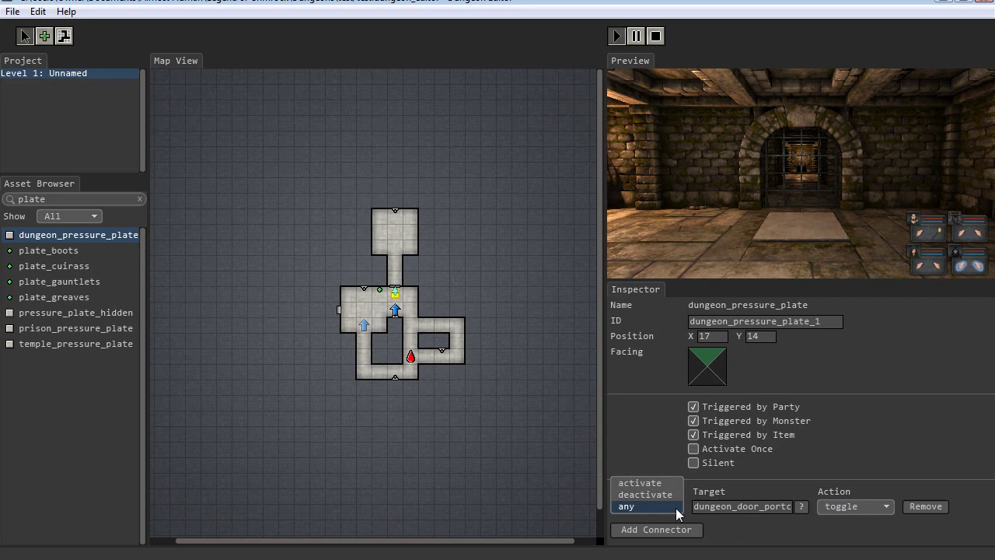
left_click(673, 500)
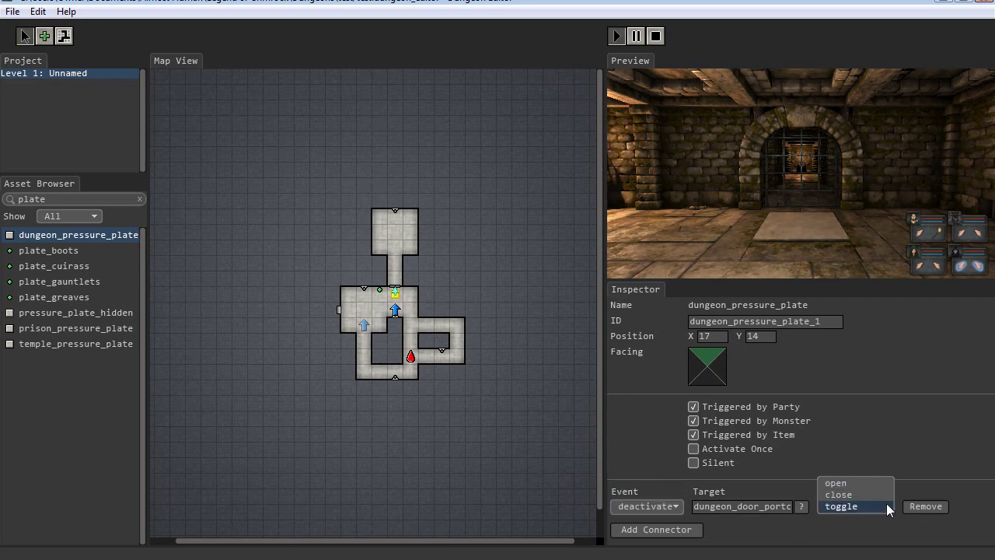
left_click(392, 285)
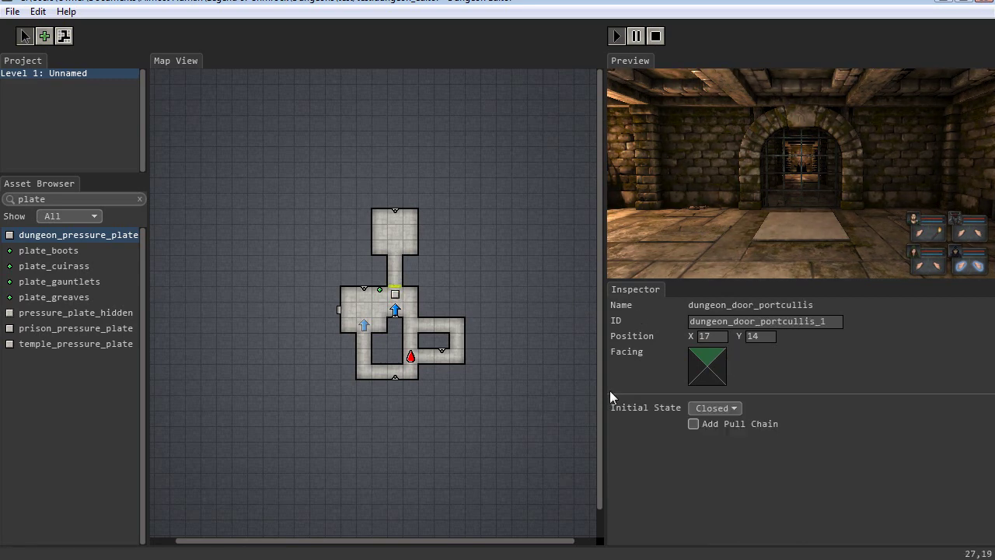
left_click(708, 396)
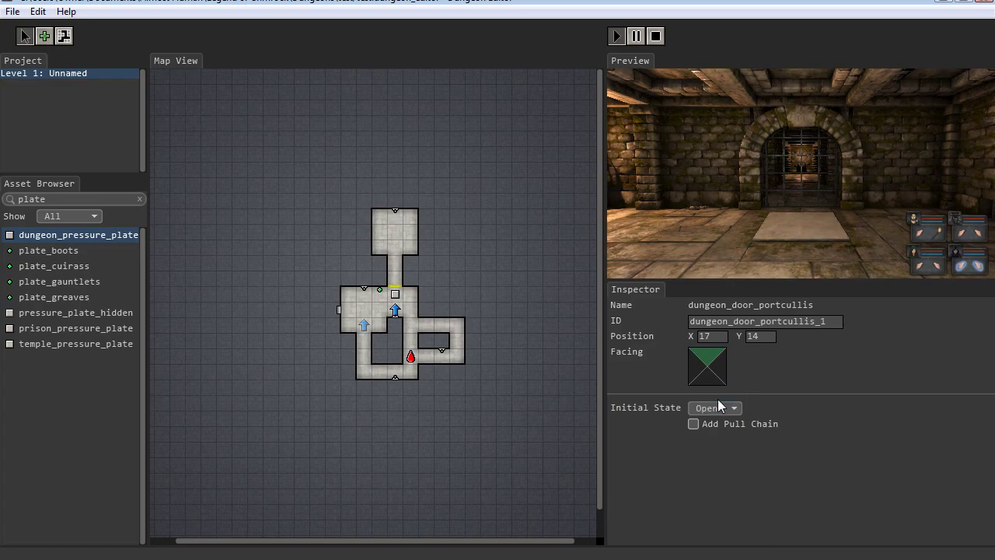
Run the preview full-screen, step on and off the pressure plate to test the portcullis, and leave the full-screen preview.
left_click(615, 35)
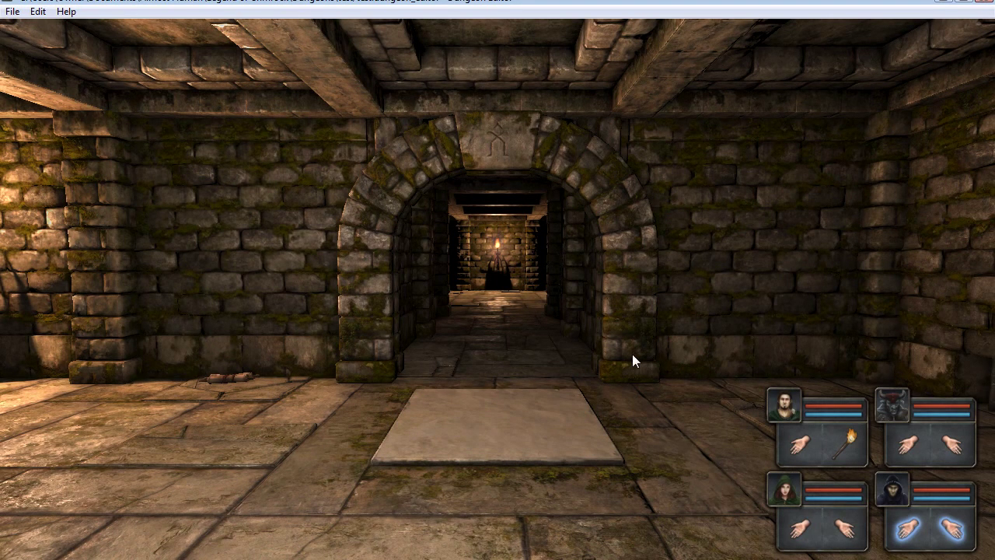
key("w")
key("w")
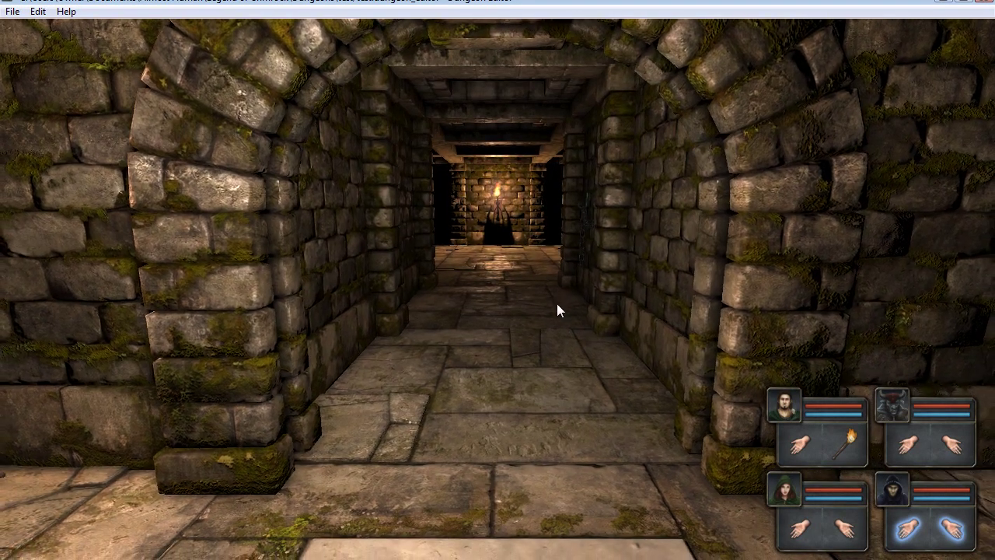
key("q")
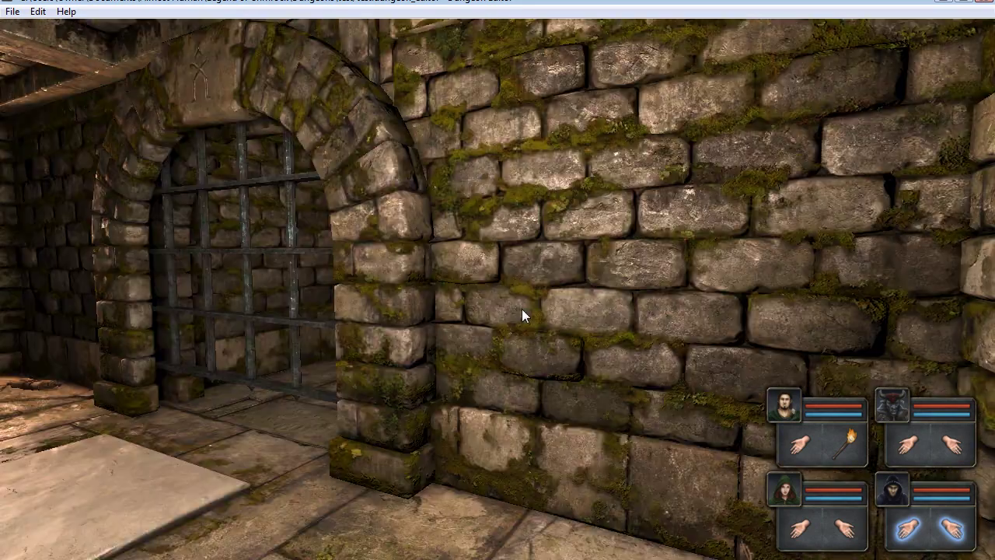
key("w")
key("e")
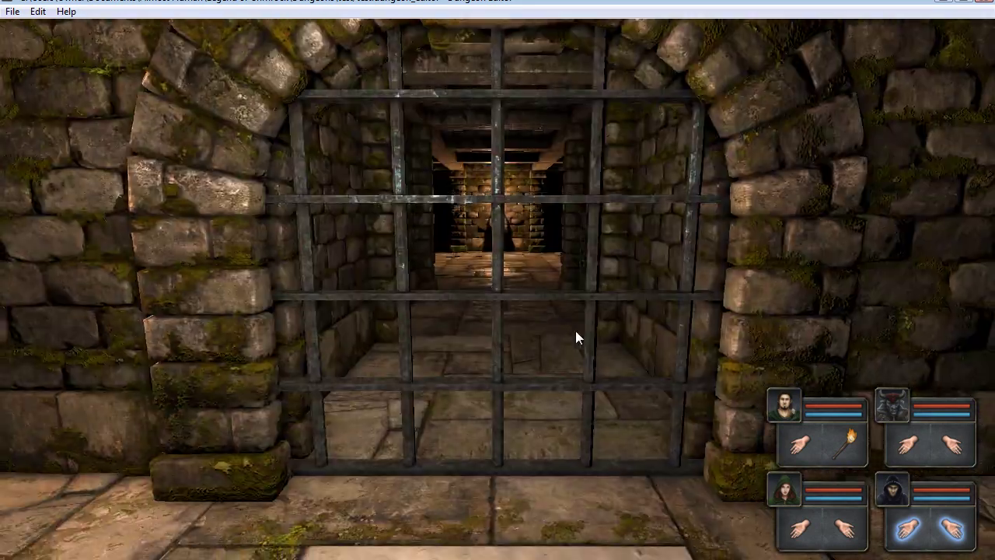
key("a")
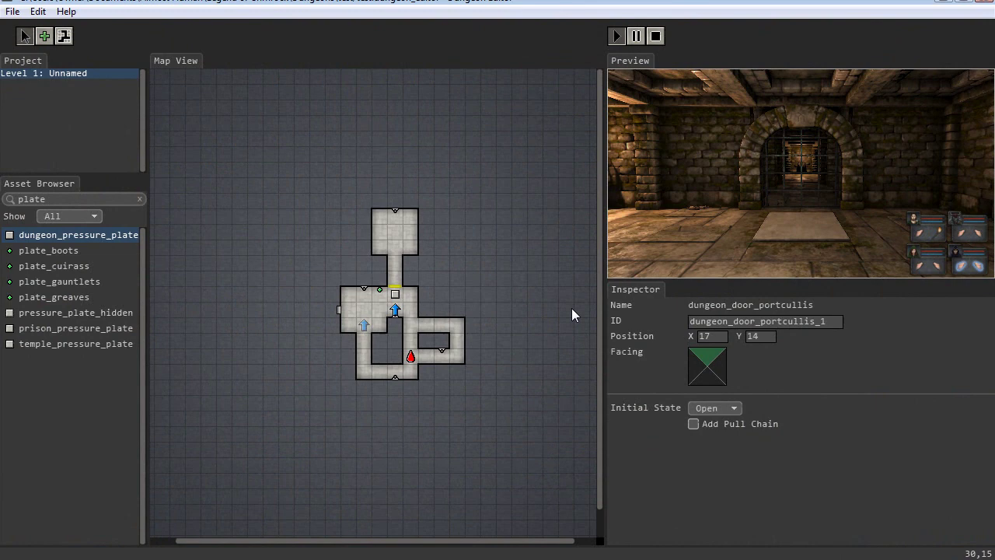
Set the portcullis's initial state back to Closed and the pressure plate connector's event to activate.
left_click(736, 407)
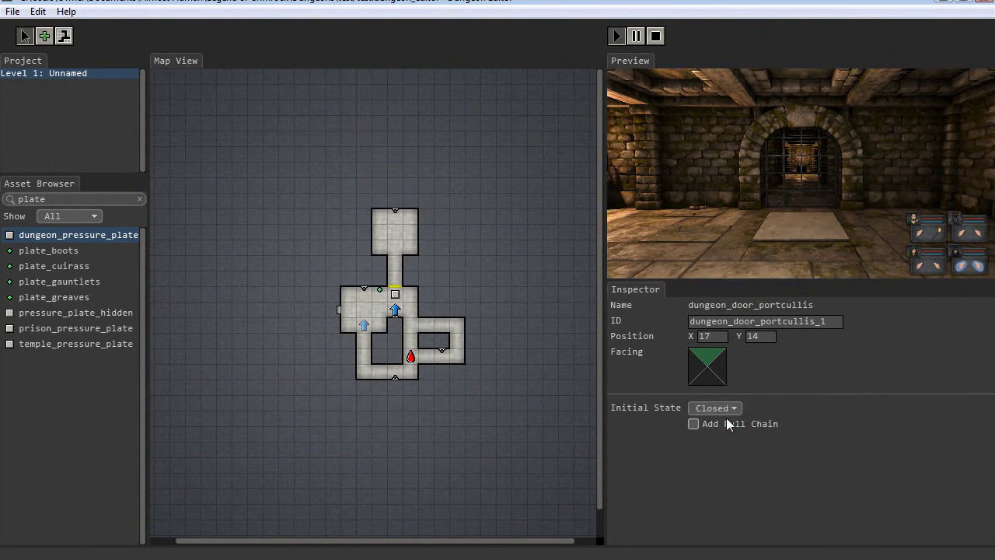
left_click(398, 295)
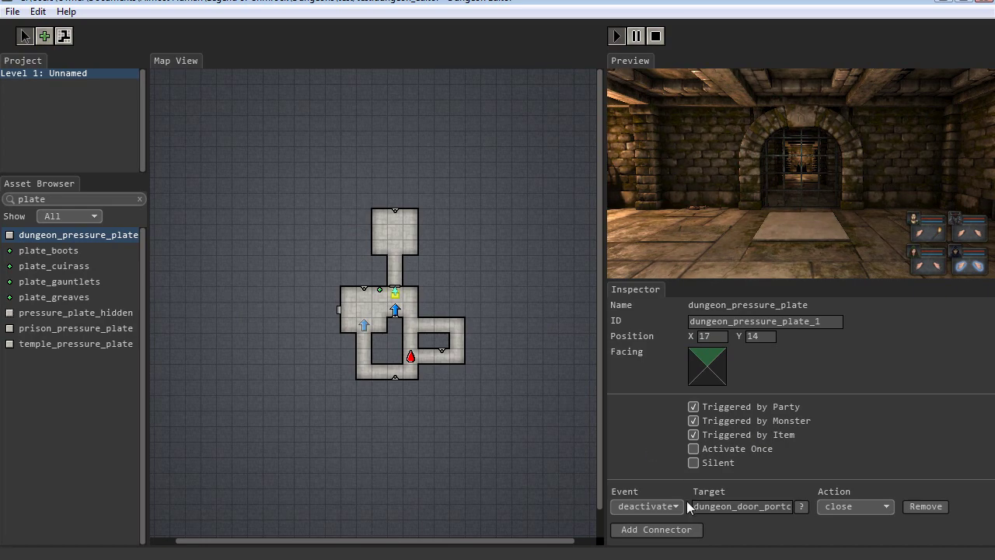
left_click(665, 496)
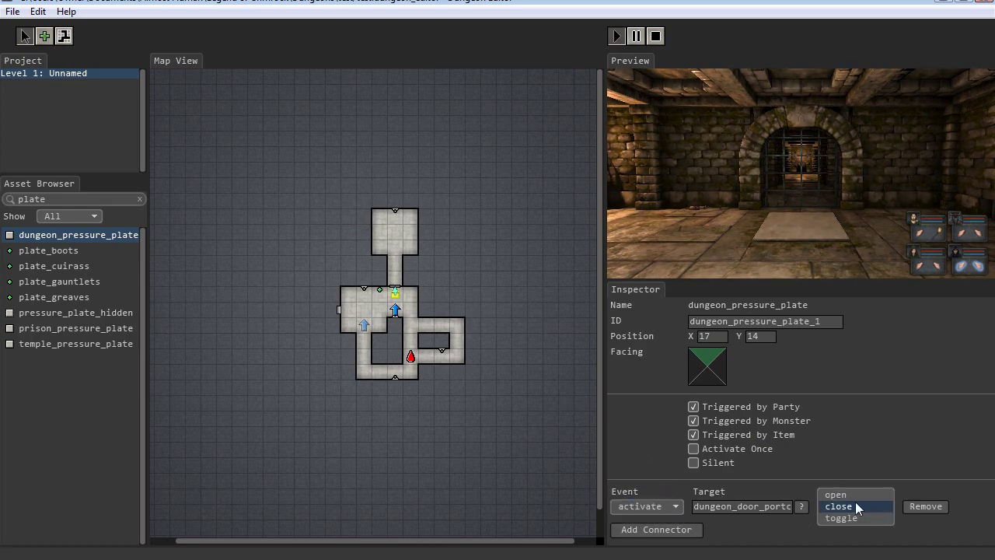